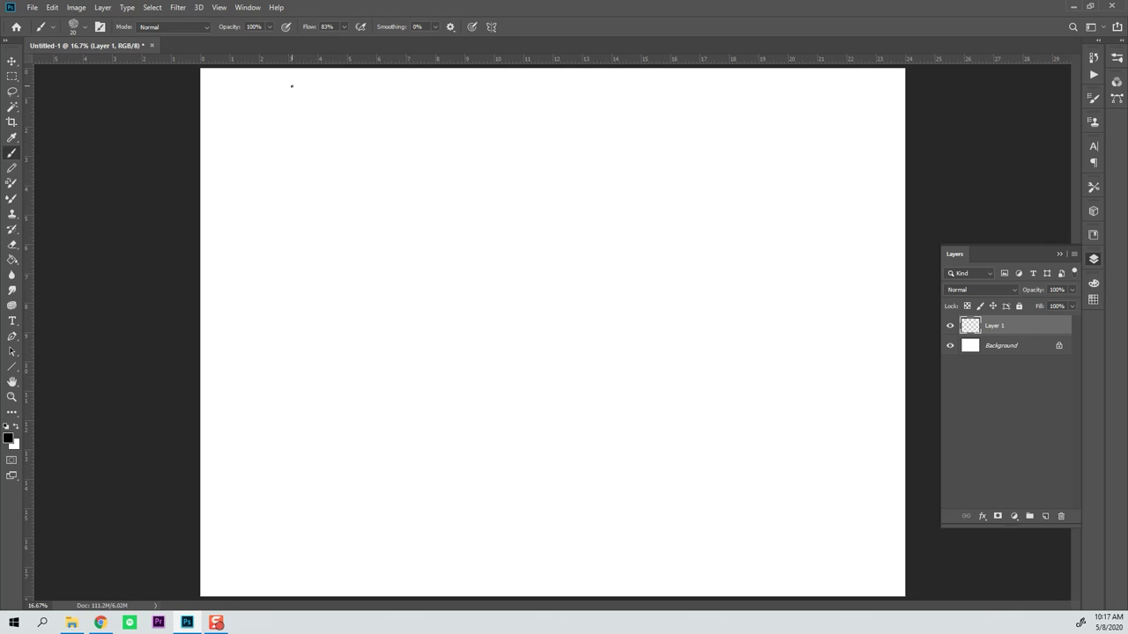
Step: Sketch a row of basic shapes across the canvas top: triangle, circle, upright rectangle, rounded triangle and rounded square
{"action": "mouse_move", "coordinate": [292, 85]}
{"action": "left_mouse_down"}
{"action": "mouse_move", "coordinate": [301, 124]}
{"action": "mouse_move", "coordinate": [335, 116]}
{"action": "left_mouse_up"}
{"action": "mouse_move", "coordinate": [294, 81]}
{"action": "left_mouse_down"}
{"action": "mouse_move", "coordinate": [303, 139]}
{"action": "mouse_move", "coordinate": [268, 138]}
{"action": "mouse_move", "coordinate": [309, 117]}
{"action": "mouse_move", "coordinate": [271, 137]}
{"action": "left_mouse_up"}
{"action": "mouse_move", "coordinate": [356, 82]}
{"action": "left_mouse_down"}
{"action": "mouse_move", "coordinate": [343, 118]}
{"action": "mouse_move", "coordinate": [362, 90]}
{"action": "mouse_move", "coordinate": [349, 83]}
{"action": "mouse_move", "coordinate": [382, 121]}
{"action": "mouse_move", "coordinate": [406, 124]}
{"action": "mouse_move", "coordinate": [411, 114]}
{"action": "mouse_move", "coordinate": [381, 115]}
{"action": "mouse_move", "coordinate": [404, 77]}
{"action": "mouse_move", "coordinate": [405, 129]}
{"action": "mouse_move", "coordinate": [383, 124]}
{"action": "mouse_move", "coordinate": [427, 112]}
{"action": "mouse_move", "coordinate": [456, 76]}
{"action": "mouse_move", "coordinate": [467, 118]}
{"action": "mouse_move", "coordinate": [442, 117]}
{"action": "mouse_move", "coordinate": [467, 114]}
{"action": "left_mouse_up"}
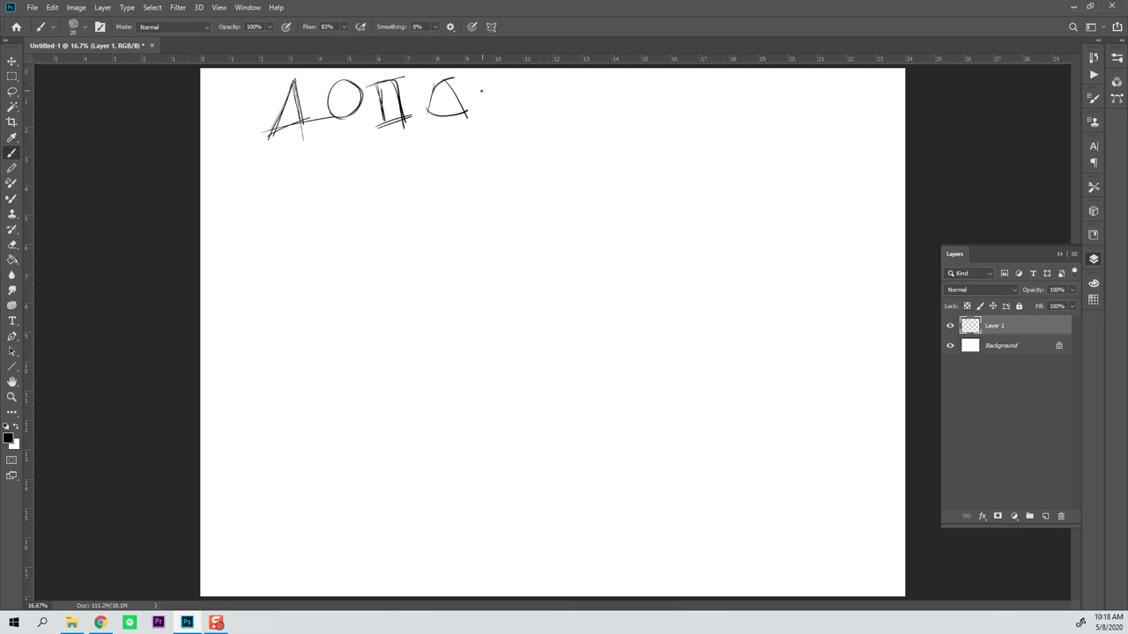
{"action": "mouse_move", "coordinate": [490, 77]}
{"action": "left_mouse_down"}
{"action": "mouse_move", "coordinate": [511, 109]}
{"action": "mouse_move", "coordinate": [485, 113]}
{"action": "mouse_move", "coordinate": [512, 108]}
{"action": "left_mouse_up"}
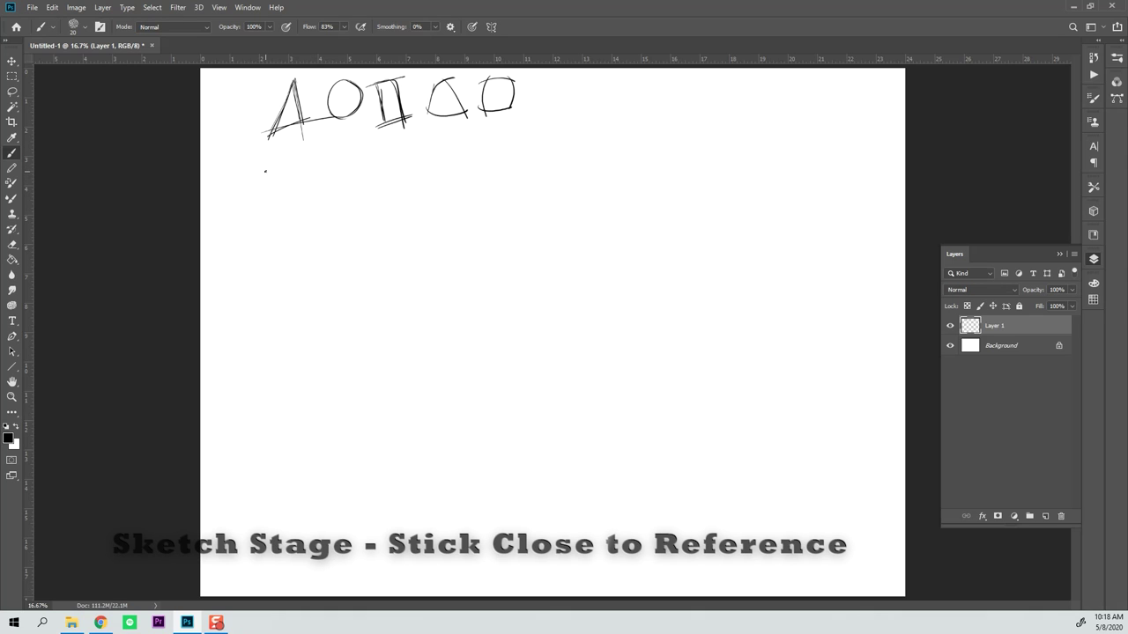
Step: Rough in a four-legged animal below the shapes with a back line, small rump, large oval rib cage and angular head
{"action": "left_click_drag", "start_coordinate": [267, 174], "coordinate": [285, 178]}
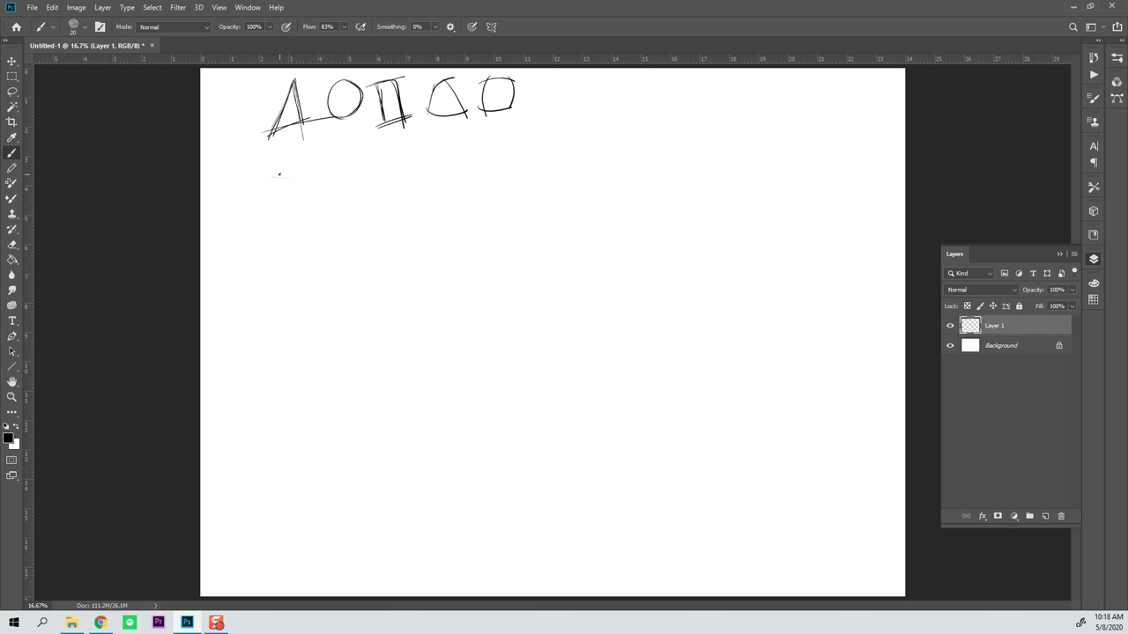
{"action": "mouse_move", "coordinate": [275, 176]}
{"action": "left_mouse_down"}
{"action": "mouse_move", "coordinate": [360, 167]}
{"action": "mouse_move", "coordinate": [375, 187]}
{"action": "left_mouse_up"}
{"action": "left_click_drag", "start_coordinate": [362, 177], "coordinate": [373, 187]}
{"action": "mouse_move", "coordinate": [298, 172]}
{"action": "left_mouse_down"}
{"action": "mouse_move", "coordinate": [331, 168]}
{"action": "mouse_move", "coordinate": [374, 185]}
{"action": "mouse_move", "coordinate": [375, 199]}
{"action": "mouse_move", "coordinate": [362, 210]}
{"action": "mouse_move", "coordinate": [349, 195]}
{"action": "mouse_move", "coordinate": [371, 184]}
{"action": "mouse_move", "coordinate": [342, 218]}
{"action": "mouse_move", "coordinate": [315, 185]}
{"action": "mouse_move", "coordinate": [323, 204]}
{"action": "mouse_move", "coordinate": [317, 170]}
{"action": "mouse_move", "coordinate": [324, 204]}
{"action": "mouse_move", "coordinate": [277, 199]}
{"action": "left_mouse_up"}
{"action": "left_click_drag", "start_coordinate": [301, 173], "coordinate": [289, 193]}
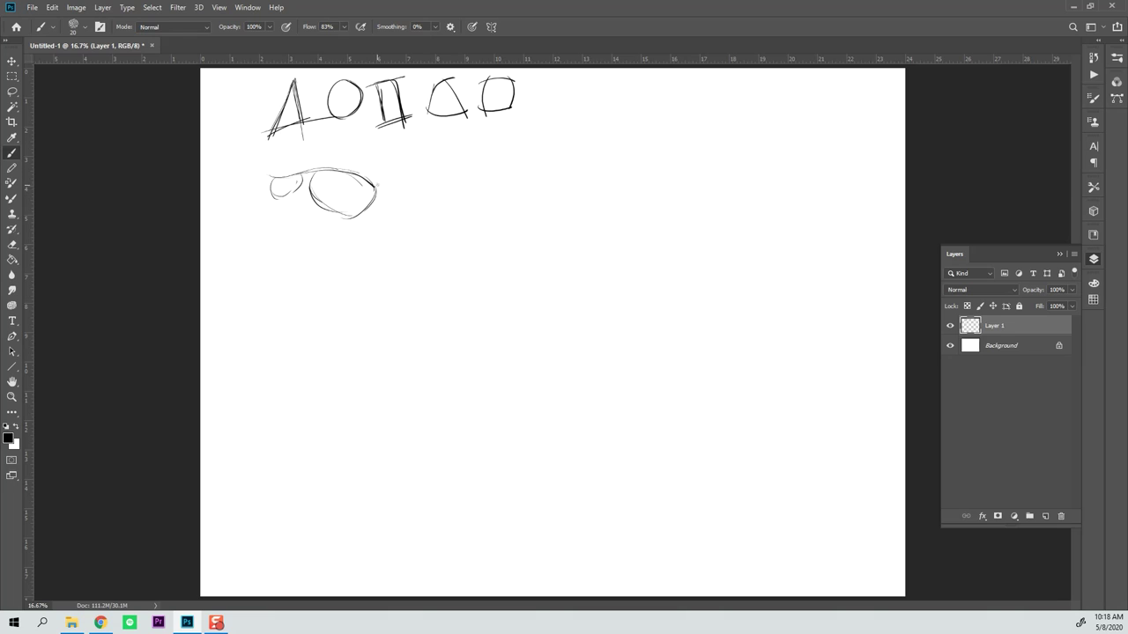
{"action": "mouse_move", "coordinate": [375, 190]}
{"action": "left_mouse_down"}
{"action": "mouse_move", "coordinate": [404, 222]}
{"action": "mouse_move", "coordinate": [414, 198]}
{"action": "left_mouse_up"}
{"action": "left_click_drag", "start_coordinate": [416, 199], "coordinate": [407, 229]}
Step: Draw arrows pointing up at the rounded triangle and rounded square, and add a straight-edged rectangle, triangle and trapezoid to the row
{"action": "left_click_drag", "start_coordinate": [441, 126], "coordinate": [442, 144]}
{"action": "left_click_drag", "start_coordinate": [435, 132], "coordinate": [498, 116]}
{"action": "left_click_drag", "start_coordinate": [498, 116], "coordinate": [502, 122]}
{"action": "mouse_move", "coordinate": [544, 93]}
{"action": "left_mouse_down"}
{"action": "mouse_move", "coordinate": [547, 127]}
{"action": "mouse_move", "coordinate": [565, 92]}
{"action": "mouse_move", "coordinate": [567, 128]}
{"action": "left_mouse_up"}
{"action": "left_click_drag", "start_coordinate": [547, 128], "coordinate": [570, 128]}
{"action": "mouse_move", "coordinate": [598, 92]}
{"action": "left_mouse_down"}
{"action": "mouse_move", "coordinate": [586, 123]}
{"action": "mouse_move", "coordinate": [610, 126]}
{"action": "mouse_move", "coordinate": [650, 90]}
{"action": "left_mouse_up"}
{"action": "left_click_drag", "start_coordinate": [638, 90], "coordinate": [629, 128]}
{"action": "left_click_drag", "start_coordinate": [648, 89], "coordinate": [661, 121]}
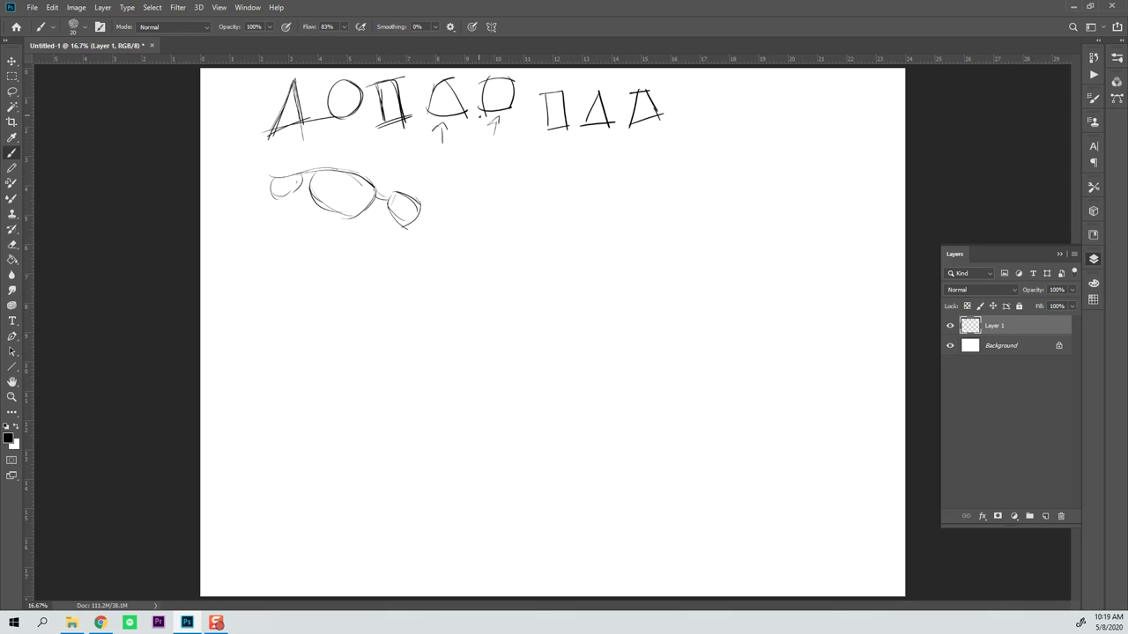
Step: Sketch the small animal's front leg and hind leg with bent joints and flat feet
{"action": "left_click_drag", "start_coordinate": [390, 188], "coordinate": [394, 211]}
{"action": "mouse_move", "coordinate": [349, 192]}
{"action": "left_mouse_down"}
{"action": "mouse_move", "coordinate": [368, 189]}
{"action": "mouse_move", "coordinate": [357, 210]}
{"action": "mouse_move", "coordinate": [357, 185]}
{"action": "left_mouse_up"}
{"action": "mouse_move", "coordinate": [353, 204]}
{"action": "left_mouse_down"}
{"action": "mouse_move", "coordinate": [337, 225]}
{"action": "mouse_move", "coordinate": [339, 216]}
{"action": "left_mouse_up"}
{"action": "mouse_move", "coordinate": [345, 212]}
{"action": "left_mouse_down"}
{"action": "mouse_move", "coordinate": [335, 236]}
{"action": "mouse_move", "coordinate": [349, 248]}
{"action": "mouse_move", "coordinate": [355, 238]}
{"action": "mouse_move", "coordinate": [342, 245]}
{"action": "left_mouse_up"}
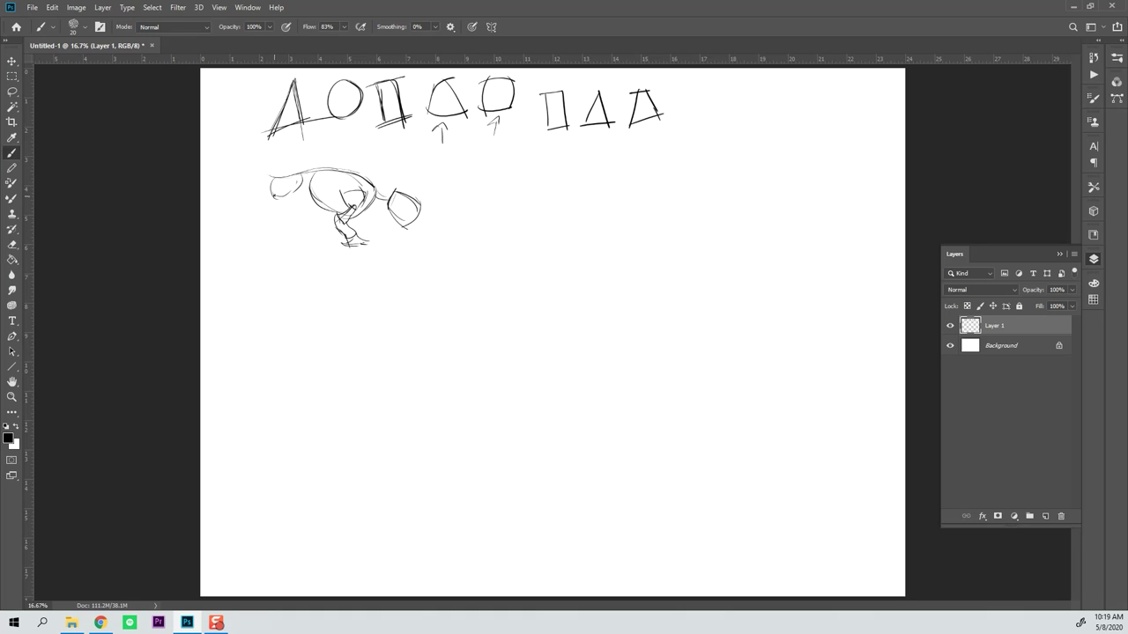
{"action": "mouse_move", "coordinate": [289, 189]}
{"action": "left_mouse_down"}
{"action": "mouse_move", "coordinate": [261, 210]}
{"action": "mouse_move", "coordinate": [280, 191]}
{"action": "mouse_move", "coordinate": [277, 218]}
{"action": "mouse_move", "coordinate": [294, 228]}
{"action": "mouse_move", "coordinate": [278, 240]}
{"action": "mouse_move", "coordinate": [296, 240]}
{"action": "mouse_move", "coordinate": [275, 246]}
{"action": "mouse_move", "coordinate": [301, 247]}
{"action": "left_mouse_up"}
{"action": "left_click", "coordinate": [316, 180]}
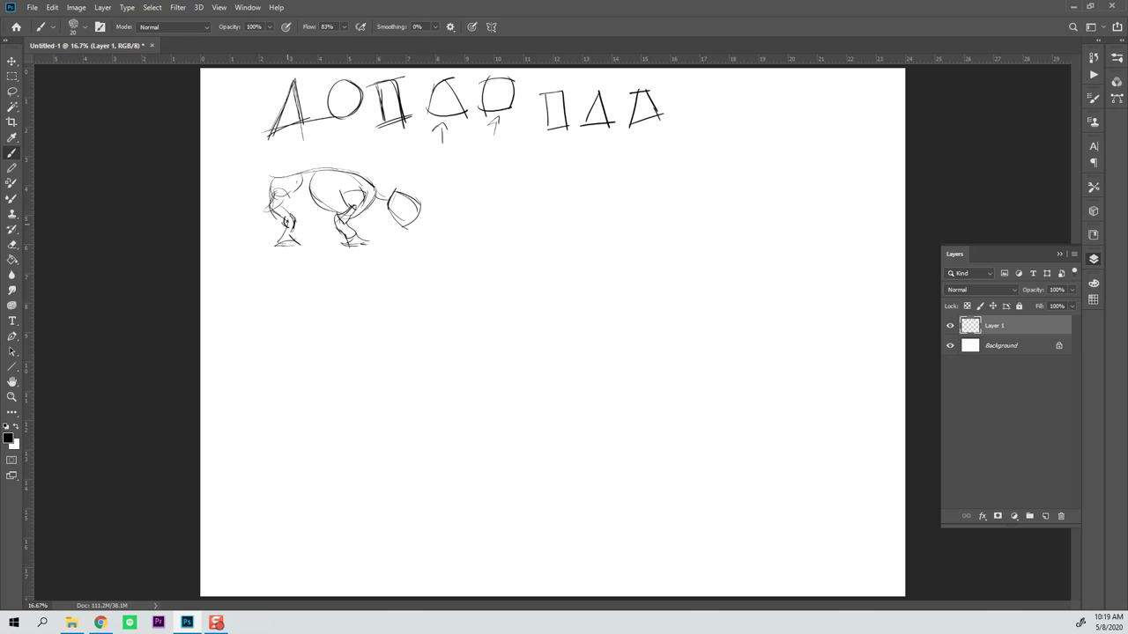
Step: Add the small animal's tail, eye, snout and jaw, and draw its neck and belly lines
{"action": "mouse_move", "coordinate": [270, 210]}
{"action": "left_mouse_down"}
{"action": "mouse_move", "coordinate": [297, 221]}
{"action": "mouse_move", "coordinate": [252, 180]}
{"action": "left_mouse_up"}
{"action": "left_click_drag", "start_coordinate": [406, 204], "coordinate": [411, 211]}
{"action": "left_click_drag", "start_coordinate": [417, 221], "coordinate": [415, 230]}
{"action": "left_click_drag", "start_coordinate": [368, 205], "coordinate": [382, 213]}
{"action": "left_click_drag", "start_coordinate": [292, 201], "coordinate": [319, 208]}
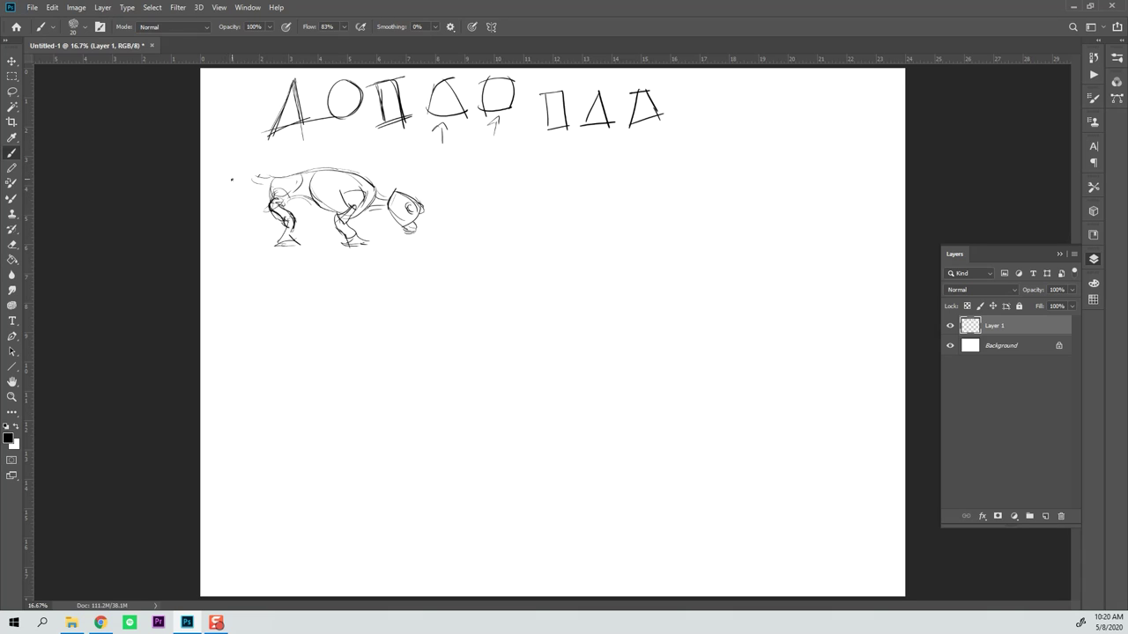
Step: Label the animal sketch with a circled 1 and draw a long right triangle tapering to the right beside it
{"action": "mouse_move", "coordinate": [432, 148]}
{"action": "left_mouse_down"}
{"action": "mouse_move", "coordinate": [412, 162]}
{"action": "mouse_move", "coordinate": [442, 152]}
{"action": "mouse_move", "coordinate": [438, 184]}
{"action": "mouse_move", "coordinate": [438, 152]}
{"action": "left_mouse_up"}
{"action": "mouse_move", "coordinate": [483, 170]}
{"action": "left_mouse_down"}
{"action": "mouse_move", "coordinate": [486, 214]}
{"action": "mouse_move", "coordinate": [559, 192]}
{"action": "left_mouse_up"}
{"action": "left_click_drag", "start_coordinate": [479, 221], "coordinate": [576, 224]}
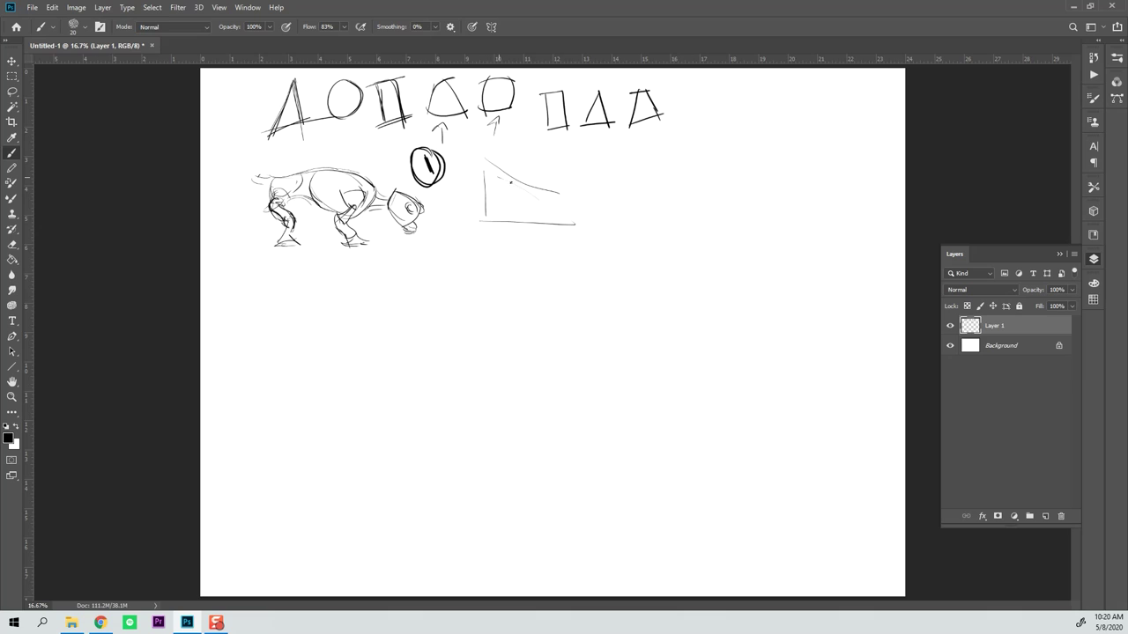
{"action": "left_click_drag", "start_coordinate": [501, 178], "coordinate": [599, 224]}
{"action": "left_click_drag", "start_coordinate": [467, 226], "coordinate": [620, 227]}
{"action": "mouse_move", "coordinate": [481, 161]}
{"action": "left_mouse_down"}
{"action": "mouse_move", "coordinate": [488, 234]}
{"action": "mouse_move", "coordinate": [625, 227]}
{"action": "left_mouse_up"}
{"action": "left_click_drag", "start_coordinate": [557, 192], "coordinate": [622, 226]}
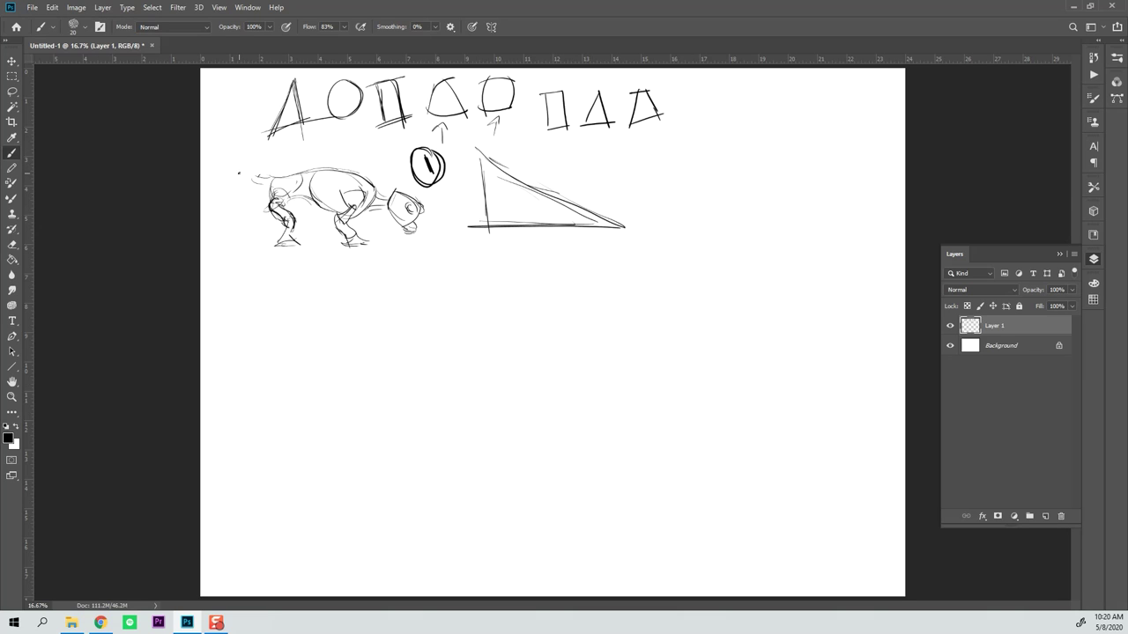
Step: Enclose the first animal sketch in a tapering wedge with a sloping top, ground line and steep rear edge
{"action": "mouse_move", "coordinate": [241, 168]}
{"action": "left_mouse_down"}
{"action": "mouse_move", "coordinate": [362, 178]}
{"action": "mouse_move", "coordinate": [459, 212]}
{"action": "left_mouse_up"}
{"action": "left_click_drag", "start_coordinate": [252, 247], "coordinate": [467, 247]}
{"action": "left_click_drag", "start_coordinate": [248, 163], "coordinate": [282, 273]}
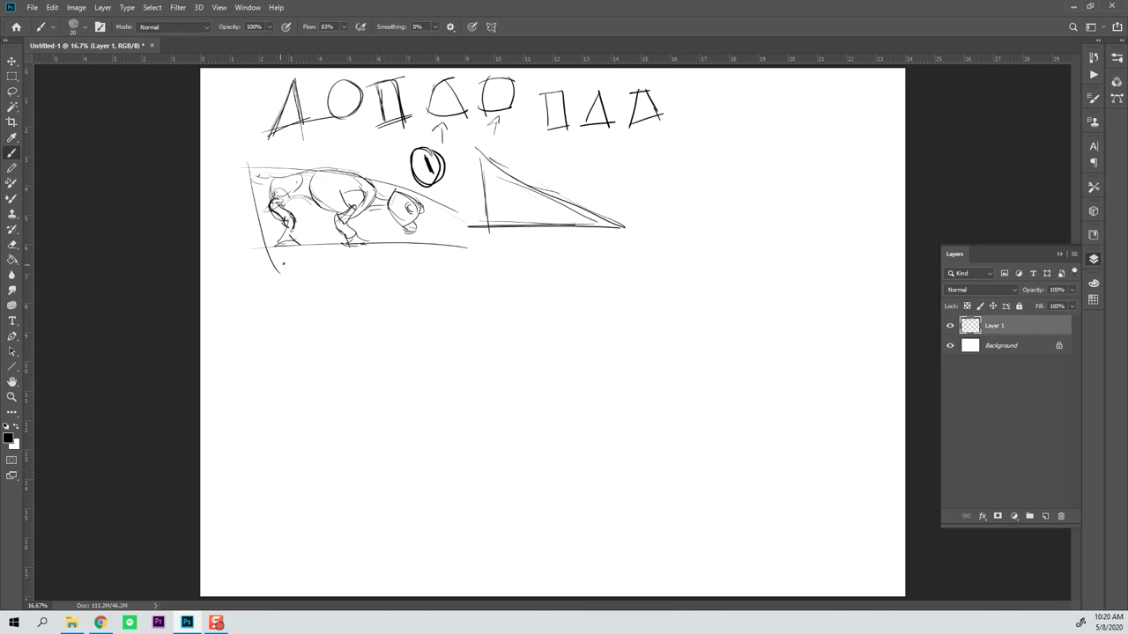
{"action": "left_click_drag", "start_coordinate": [445, 214], "coordinate": [449, 238]}
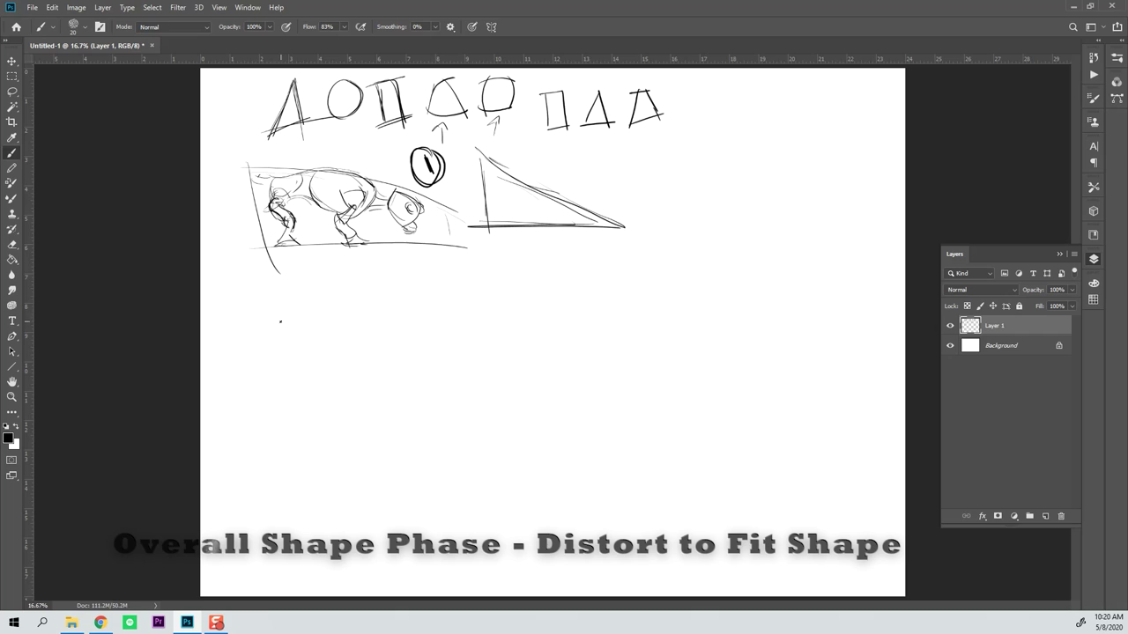
Step: Draw a larger curved wedge below the first animal and label it with the number 2
{"action": "left_click_drag", "start_coordinate": [283, 324], "coordinate": [291, 357]}
{"action": "left_click_drag", "start_coordinate": [310, 414], "coordinate": [320, 415]}
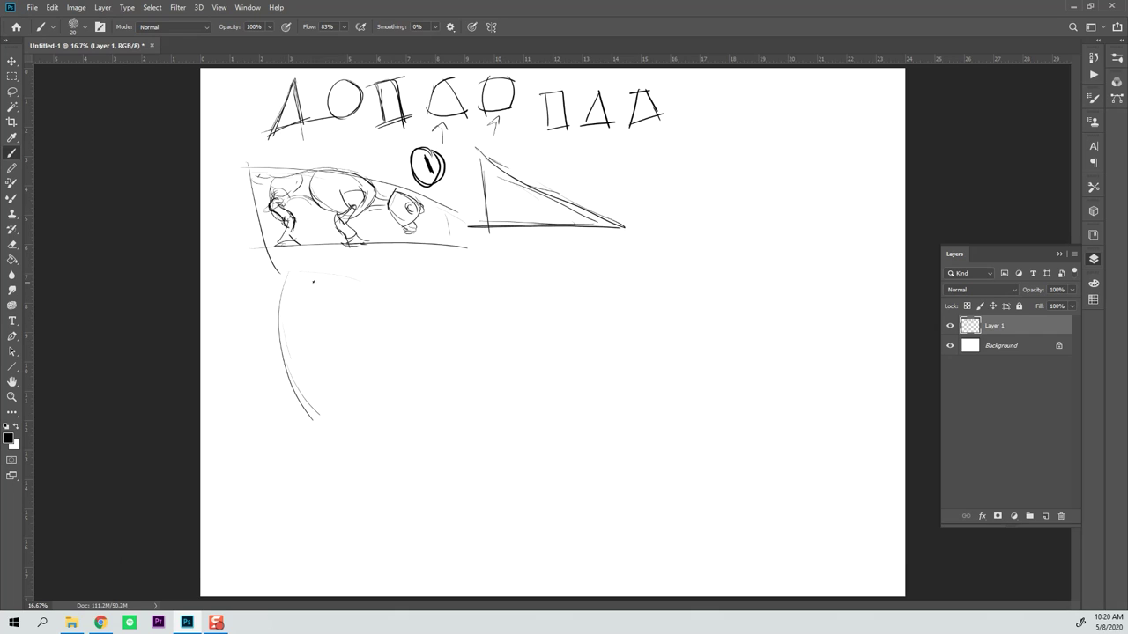
{"action": "mouse_move", "coordinate": [282, 274]}
{"action": "left_mouse_down"}
{"action": "mouse_move", "coordinate": [420, 310]}
{"action": "mouse_move", "coordinate": [406, 307]}
{"action": "mouse_move", "coordinate": [440, 325]}
{"action": "mouse_move", "coordinate": [462, 353]}
{"action": "mouse_move", "coordinate": [450, 359]}
{"action": "mouse_move", "coordinate": [483, 371]}
{"action": "left_mouse_up"}
{"action": "left_click_drag", "start_coordinate": [274, 379], "coordinate": [485, 376]}
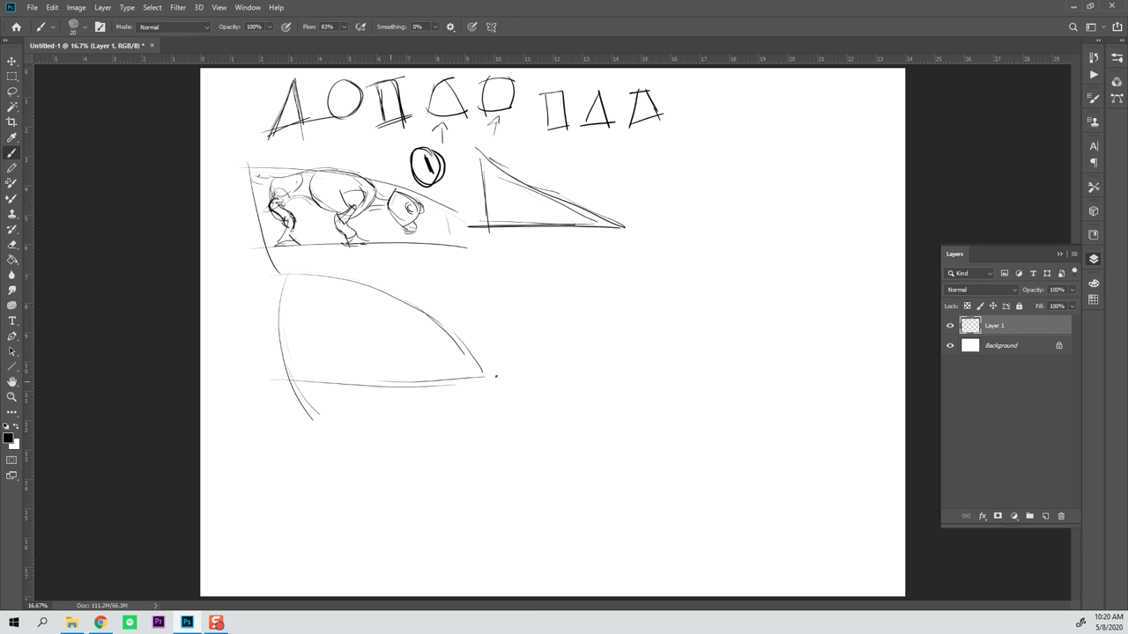
{"action": "left_click_drag", "start_coordinate": [443, 329], "coordinate": [487, 388]}
{"action": "mouse_move", "coordinate": [284, 270]}
{"action": "left_mouse_down"}
{"action": "mouse_move", "coordinate": [298, 380]}
{"action": "mouse_move", "coordinate": [288, 273]}
{"action": "mouse_move", "coordinate": [299, 386]}
{"action": "left_mouse_up"}
{"action": "mouse_move", "coordinate": [219, 288]}
{"action": "left_mouse_down"}
{"action": "mouse_move", "coordinate": [233, 304]}
{"action": "mouse_move", "coordinate": [222, 308]}
{"action": "mouse_move", "coordinate": [233, 293]}
{"action": "left_mouse_up"}
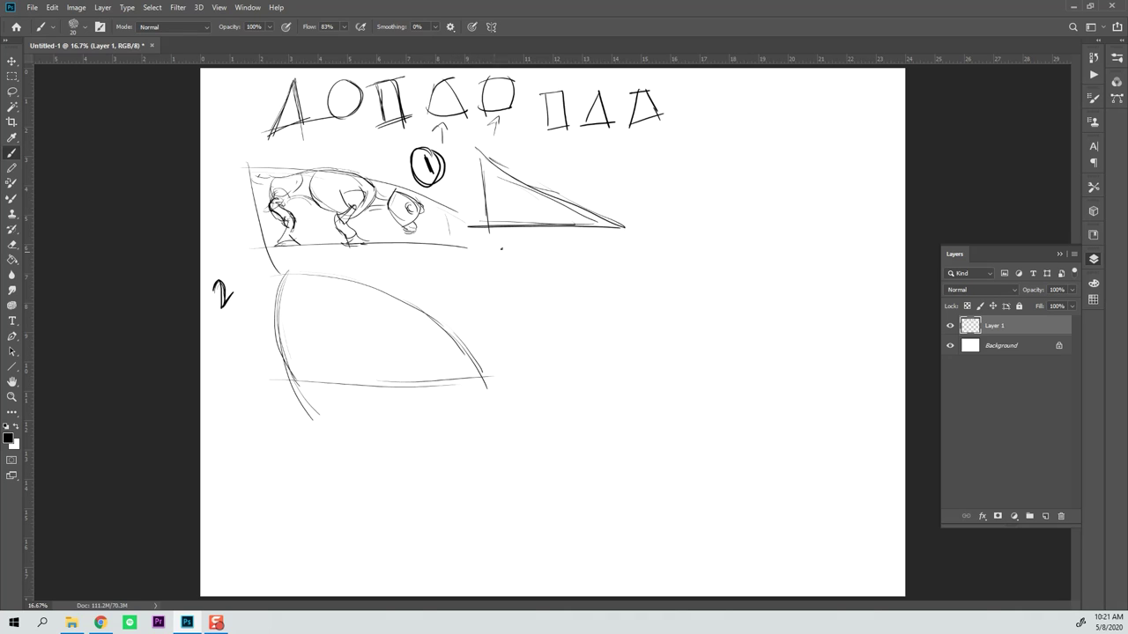
Step: Draw a double-headed arrow linking the right triangle to the curved wedge, and retrace the triangle's sloping edge and base
{"action": "mouse_move", "coordinate": [470, 252]}
{"action": "left_mouse_down"}
{"action": "mouse_move", "coordinate": [444, 290]}
{"action": "mouse_move", "coordinate": [471, 248]}
{"action": "left_mouse_up"}
{"action": "left_click_drag", "start_coordinate": [462, 249], "coordinate": [482, 239]}
{"action": "mouse_move", "coordinate": [442, 273]}
{"action": "left_mouse_down"}
{"action": "mouse_move", "coordinate": [456, 280]}
{"action": "mouse_move", "coordinate": [481, 237]}
{"action": "mouse_move", "coordinate": [442, 287]}
{"action": "mouse_move", "coordinate": [476, 241]}
{"action": "left_mouse_up"}
{"action": "left_click_drag", "start_coordinate": [542, 191], "coordinate": [624, 226]}
{"action": "mouse_move", "coordinate": [545, 228]}
{"action": "left_mouse_down"}
{"action": "mouse_move", "coordinate": [638, 227]}
{"action": "mouse_move", "coordinate": [529, 228]}
{"action": "left_mouse_up"}
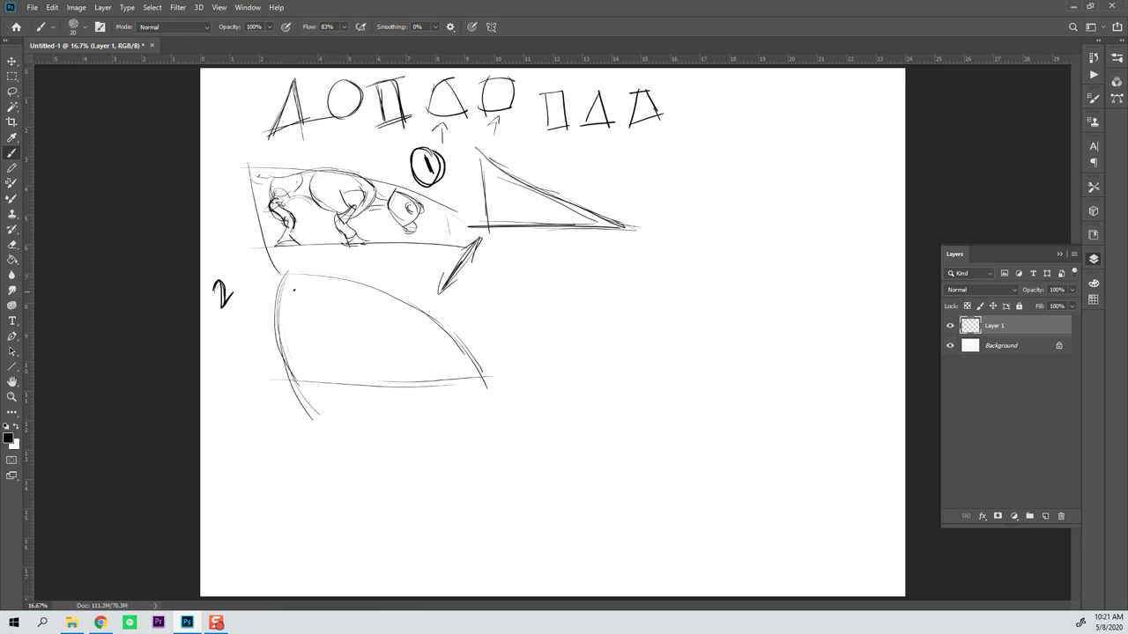
Step: Block in the second animal's rear leg contour, rump and oversized oval rib cage so they fill the curved wedge
{"action": "mouse_move", "coordinate": [299, 287]}
{"action": "left_mouse_down"}
{"action": "mouse_move", "coordinate": [284, 335]}
{"action": "mouse_move", "coordinate": [313, 358]}
{"action": "mouse_move", "coordinate": [302, 380]}
{"action": "mouse_move", "coordinate": [326, 380]}
{"action": "mouse_move", "coordinate": [327, 370]}
{"action": "left_mouse_up"}
{"action": "mouse_move", "coordinate": [279, 334]}
{"action": "left_mouse_down"}
{"action": "mouse_move", "coordinate": [307, 375]}
{"action": "mouse_move", "coordinate": [284, 301]}
{"action": "mouse_move", "coordinate": [303, 359]}
{"action": "left_mouse_up"}
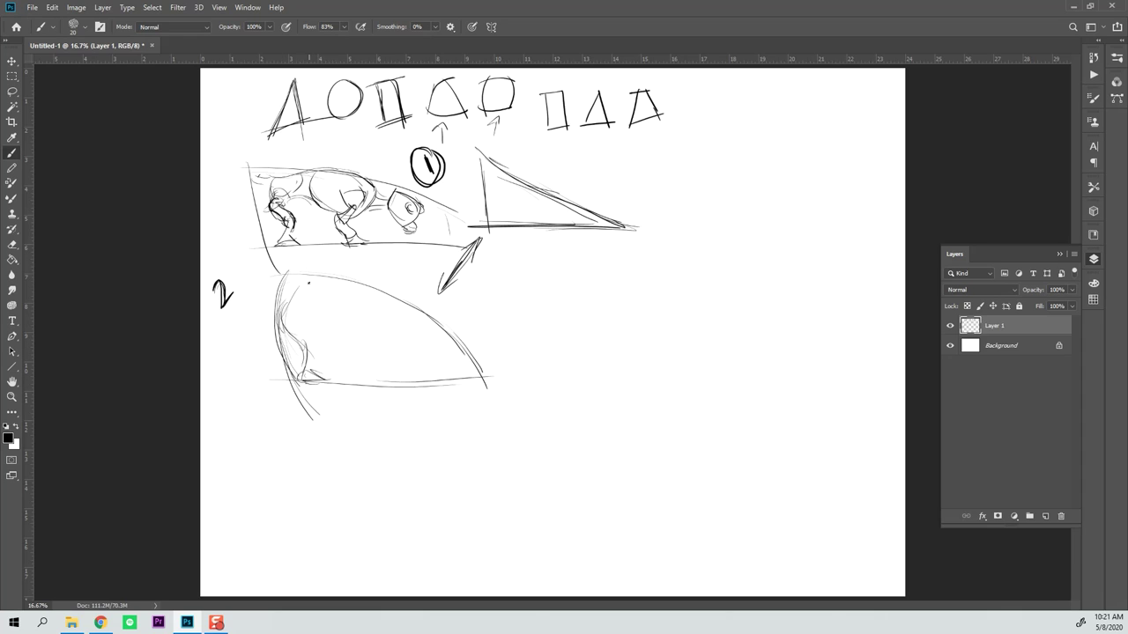
{"action": "mouse_move", "coordinate": [292, 275]}
{"action": "left_mouse_down"}
{"action": "mouse_move", "coordinate": [268, 289]}
{"action": "mouse_move", "coordinate": [292, 274]}
{"action": "mouse_move", "coordinate": [322, 287]}
{"action": "mouse_move", "coordinate": [312, 275]}
{"action": "left_mouse_up"}
{"action": "mouse_move", "coordinate": [315, 276]}
{"action": "left_mouse_down"}
{"action": "mouse_move", "coordinate": [336, 290]}
{"action": "mouse_move", "coordinate": [374, 287]}
{"action": "mouse_move", "coordinate": [419, 314]}
{"action": "mouse_move", "coordinate": [427, 354]}
{"action": "left_mouse_up"}
{"action": "mouse_move", "coordinate": [420, 313]}
{"action": "left_mouse_down"}
{"action": "mouse_move", "coordinate": [426, 350]}
{"action": "mouse_move", "coordinate": [400, 370]}
{"action": "mouse_move", "coordinate": [427, 363]}
{"action": "mouse_move", "coordinate": [422, 263]}
{"action": "mouse_move", "coordinate": [416, 275]}
{"action": "mouse_move", "coordinate": [444, 319]}
{"action": "mouse_move", "coordinate": [423, 319]}
{"action": "mouse_move", "coordinate": [421, 359]}
{"action": "mouse_move", "coordinate": [347, 338]}
{"action": "left_mouse_up"}
{"action": "mouse_move", "coordinate": [428, 346]}
{"action": "left_mouse_down"}
{"action": "mouse_move", "coordinate": [344, 348]}
{"action": "mouse_move", "coordinate": [331, 303]}
{"action": "left_mouse_up"}
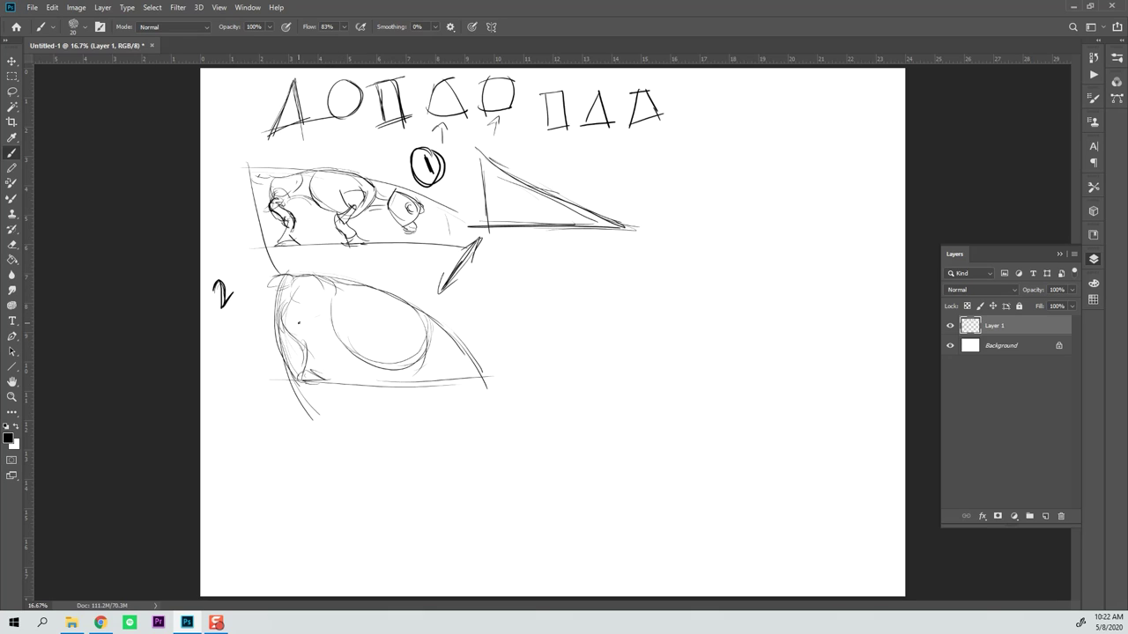
Step: Sketch the second animal's thigh and hind foot, and its shoulder and short front leg on the ground line
{"action": "mouse_move", "coordinate": [296, 315]}
{"action": "left_mouse_down"}
{"action": "mouse_move", "coordinate": [334, 315]}
{"action": "mouse_move", "coordinate": [289, 298]}
{"action": "left_mouse_up"}
{"action": "mouse_move", "coordinate": [304, 313]}
{"action": "left_mouse_down"}
{"action": "mouse_move", "coordinate": [286, 279]}
{"action": "mouse_move", "coordinate": [314, 306]}
{"action": "mouse_move", "coordinate": [309, 294]}
{"action": "mouse_move", "coordinate": [317, 323]}
{"action": "mouse_move", "coordinate": [300, 324]}
{"action": "mouse_move", "coordinate": [317, 344]}
{"action": "mouse_move", "coordinate": [306, 344]}
{"action": "mouse_move", "coordinate": [316, 365]}
{"action": "mouse_move", "coordinate": [345, 384]}
{"action": "left_mouse_up"}
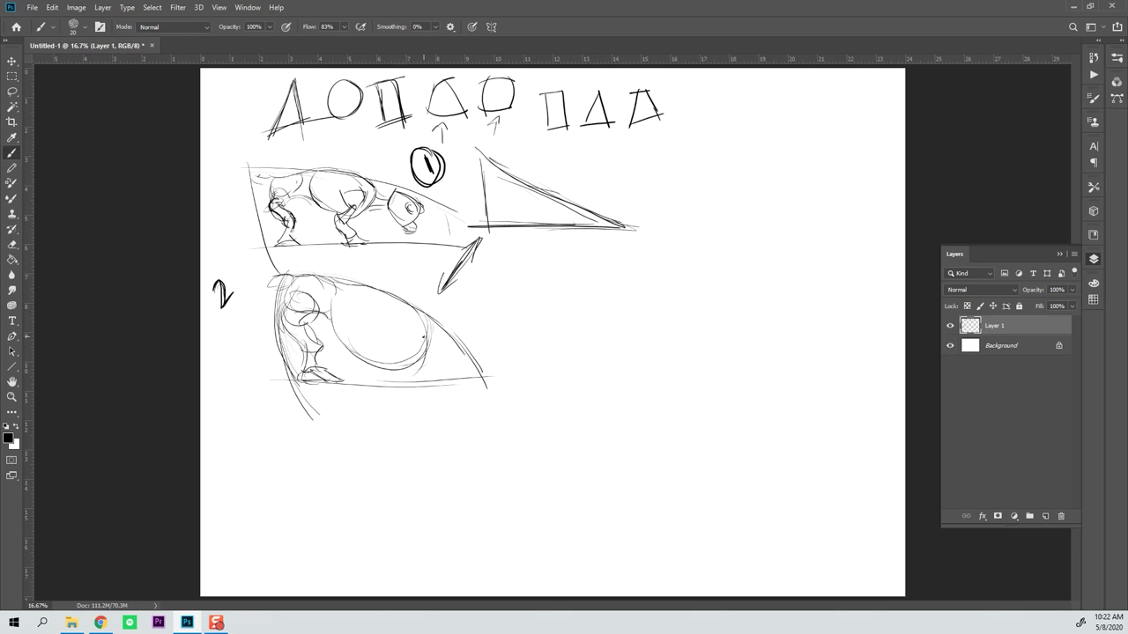
{"action": "mouse_move", "coordinate": [410, 328]}
{"action": "left_mouse_down"}
{"action": "mouse_move", "coordinate": [405, 356]}
{"action": "mouse_move", "coordinate": [397, 313]}
{"action": "mouse_move", "coordinate": [403, 356]}
{"action": "mouse_move", "coordinate": [420, 324]}
{"action": "left_mouse_up"}
{"action": "mouse_move", "coordinate": [400, 347]}
{"action": "left_mouse_down"}
{"action": "mouse_move", "coordinate": [381, 372]}
{"action": "mouse_move", "coordinate": [394, 384]}
{"action": "mouse_move", "coordinate": [415, 374]}
{"action": "mouse_move", "coordinate": [392, 381]}
{"action": "mouse_move", "coordinate": [405, 387]}
{"action": "mouse_move", "coordinate": [417, 371]}
{"action": "mouse_move", "coordinate": [397, 383]}
{"action": "mouse_move", "coordinate": [419, 384]}
{"action": "mouse_move", "coordinate": [424, 349]}
{"action": "mouse_move", "coordinate": [425, 381]}
{"action": "left_mouse_up"}
{"action": "left_click_drag", "start_coordinate": [391, 387], "coordinate": [424, 386]}
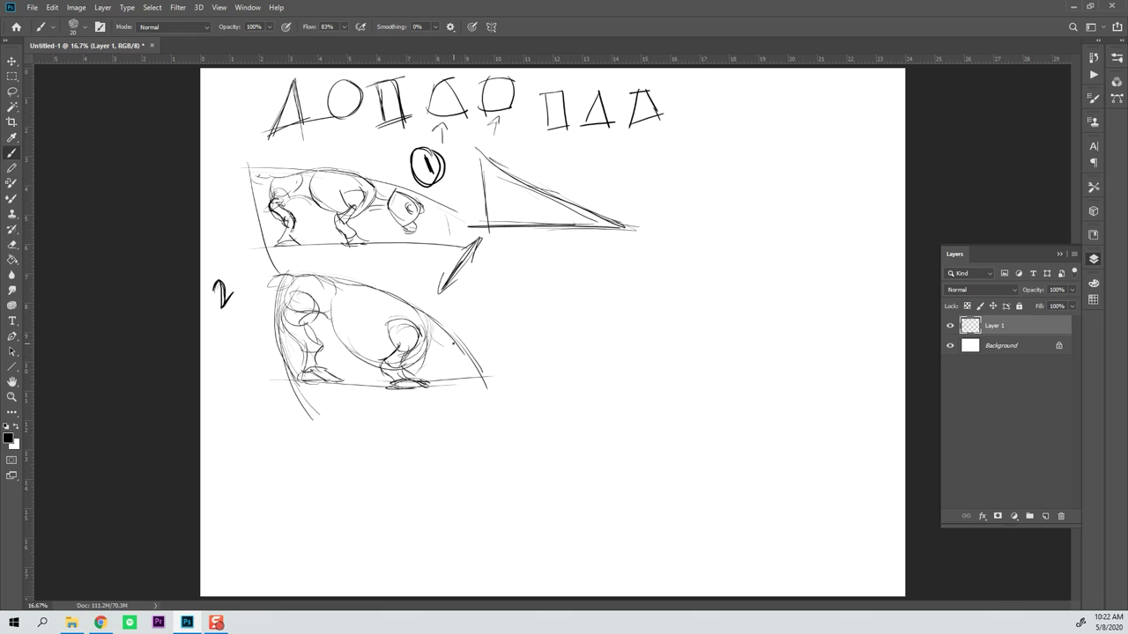
Step: Draw the second animal's low head with facial features in the wedge's tip, joined by neck and body contours
{"action": "mouse_move", "coordinate": [453, 351]}
{"action": "left_mouse_down"}
{"action": "mouse_move", "coordinate": [439, 340]}
{"action": "mouse_move", "coordinate": [437, 372]}
{"action": "left_mouse_up"}
{"action": "left_click_drag", "start_coordinate": [435, 377], "coordinate": [470, 372]}
{"action": "mouse_move", "coordinate": [469, 375]}
{"action": "left_mouse_down"}
{"action": "mouse_move", "coordinate": [482, 358]}
{"action": "mouse_move", "coordinate": [455, 364]}
{"action": "mouse_move", "coordinate": [467, 350]}
{"action": "mouse_move", "coordinate": [456, 386]}
{"action": "left_mouse_up"}
{"action": "left_click_drag", "start_coordinate": [427, 347], "coordinate": [437, 362]}
{"action": "mouse_move", "coordinate": [327, 281]}
{"action": "left_mouse_down"}
{"action": "mouse_move", "coordinate": [400, 301]}
{"action": "mouse_move", "coordinate": [428, 338]}
{"action": "mouse_move", "coordinate": [460, 344]}
{"action": "mouse_move", "coordinate": [468, 364]}
{"action": "mouse_move", "coordinate": [454, 361]}
{"action": "mouse_move", "coordinate": [464, 363]}
{"action": "mouse_move", "coordinate": [453, 380]}
{"action": "mouse_move", "coordinate": [414, 366]}
{"action": "left_mouse_up"}
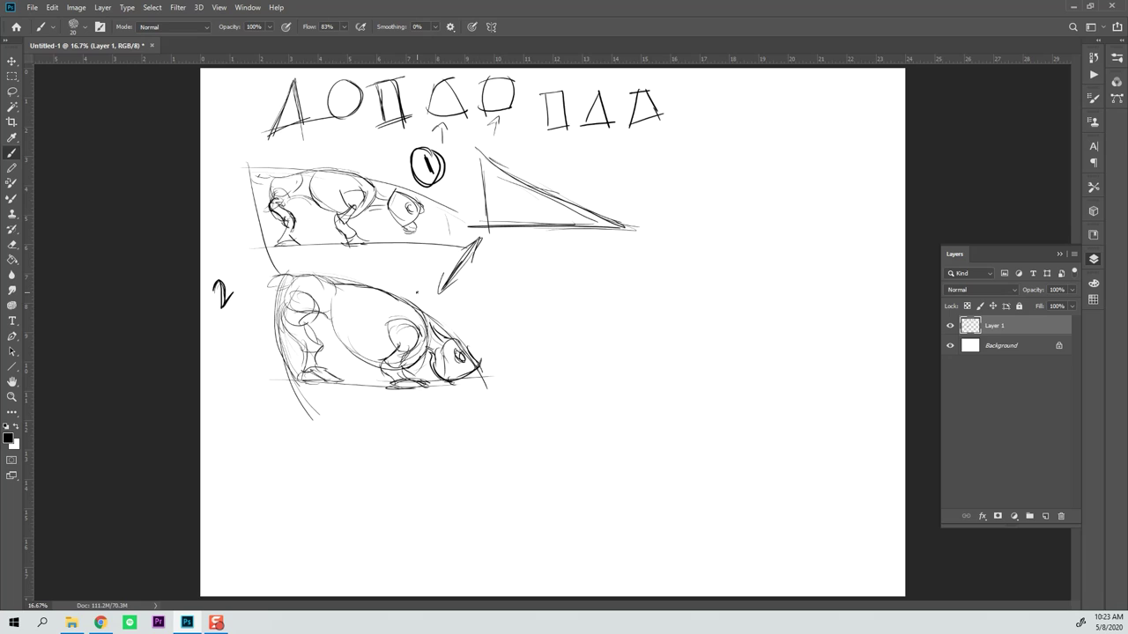
Step: Circle the number 2 and strengthen both heads of the double-headed arrow
{"action": "mouse_move", "coordinate": [225, 262]}
{"action": "left_mouse_down"}
{"action": "mouse_move", "coordinate": [207, 305]}
{"action": "mouse_move", "coordinate": [241, 284]}
{"action": "mouse_move", "coordinate": [236, 310]}
{"action": "left_mouse_up"}
{"action": "mouse_move", "coordinate": [444, 279]}
{"action": "left_mouse_down"}
{"action": "mouse_move", "coordinate": [459, 282]}
{"action": "mouse_move", "coordinate": [439, 297]}
{"action": "left_mouse_up"}
{"action": "mouse_move", "coordinate": [451, 254]}
{"action": "left_mouse_down"}
{"action": "mouse_move", "coordinate": [480, 236]}
{"action": "mouse_move", "coordinate": [474, 262]}
{"action": "left_mouse_up"}
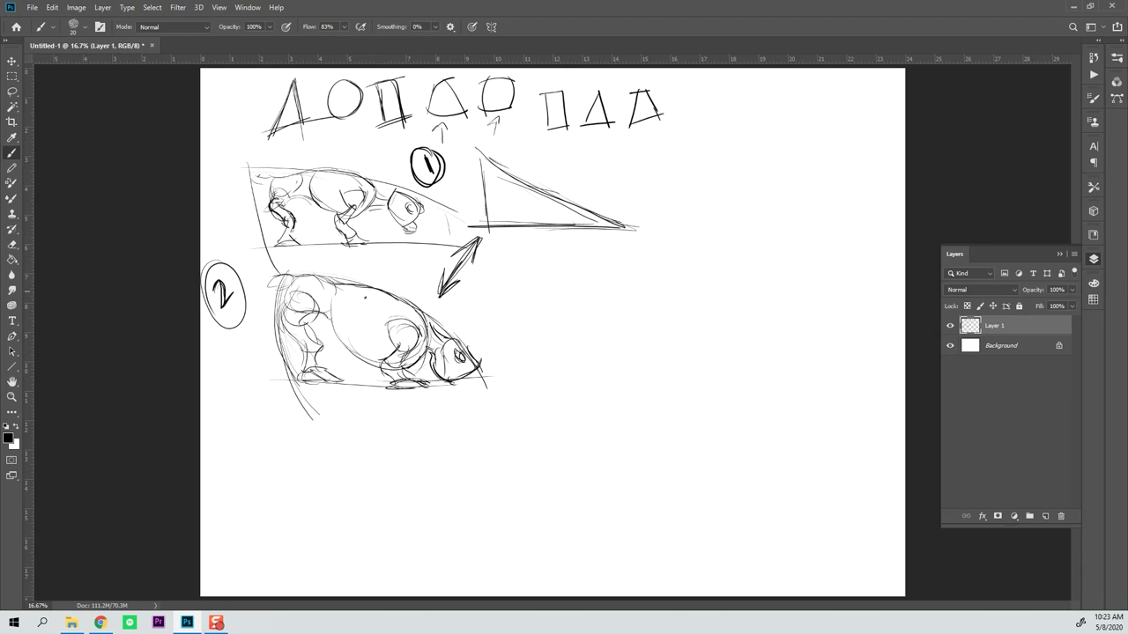
Step: Handwrite the note "SMALL = SHAPE" below the right triangle
{"action": "mouse_move", "coordinate": [481, 277]}
{"action": "left_mouse_down"}
{"action": "mouse_move", "coordinate": [471, 294]}
{"action": "mouse_move", "coordinate": [493, 277]}
{"action": "mouse_move", "coordinate": [500, 289]}
{"action": "mouse_move", "coordinate": [507, 272]}
{"action": "left_mouse_up"}
{"action": "left_click_drag", "start_coordinate": [511, 271], "coordinate": [514, 287]}
{"action": "left_click_drag", "start_coordinate": [519, 272], "coordinate": [525, 285]}
{"action": "left_click_drag", "start_coordinate": [528, 271], "coordinate": [534, 284]}
{"action": "mouse_move", "coordinate": [559, 261]}
{"action": "left_mouse_down"}
{"action": "mouse_move", "coordinate": [551, 276]}
{"action": "mouse_move", "coordinate": [568, 273]}
{"action": "left_mouse_up"}
{"action": "mouse_move", "coordinate": [573, 255]}
{"action": "left_mouse_down"}
{"action": "mouse_move", "coordinate": [574, 272]}
{"action": "mouse_move", "coordinate": [589, 254]}
{"action": "left_mouse_up"}
{"action": "left_click_drag", "start_coordinate": [585, 262], "coordinate": [593, 261]}
{"action": "left_click_drag", "start_coordinate": [599, 252], "coordinate": [594, 264]}
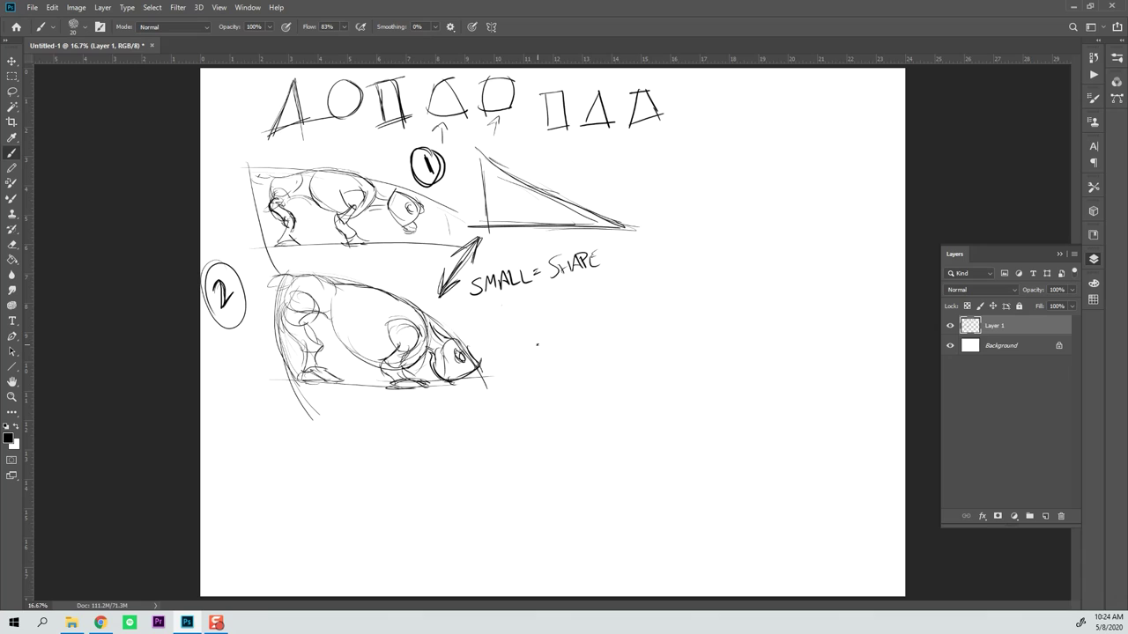
Step: Handwrite the note "BIG = DETAIL" beneath the "SMALL = SHAPE" note
{"action": "mouse_move", "coordinate": [560, 303]}
{"action": "left_mouse_down"}
{"action": "mouse_move", "coordinate": [562, 324]}
{"action": "mouse_move", "coordinate": [573, 313]}
{"action": "left_mouse_up"}
{"action": "mouse_move", "coordinate": [588, 293]}
{"action": "left_mouse_down"}
{"action": "mouse_move", "coordinate": [581, 310]}
{"action": "mouse_move", "coordinate": [609, 287]}
{"action": "left_mouse_up"}
{"action": "left_click_drag", "start_coordinate": [605, 293], "coordinate": [620, 293]}
{"action": "mouse_move", "coordinate": [631, 275]}
{"action": "left_mouse_down"}
{"action": "mouse_move", "coordinate": [632, 285]}
{"action": "mouse_move", "coordinate": [650, 264]}
{"action": "left_mouse_up"}
{"action": "left_click_drag", "start_coordinate": [644, 266], "coordinate": [646, 280]}
{"action": "left_click_drag", "start_coordinate": [653, 263], "coordinate": [659, 276]}
{"action": "left_click_drag", "start_coordinate": [651, 270], "coordinate": [665, 271]}
{"action": "left_click_drag", "start_coordinate": [670, 258], "coordinate": [671, 270]}
{"action": "left_click_drag", "start_coordinate": [670, 270], "coordinate": [678, 267]}
{"action": "left_click", "coordinate": [682, 262]}
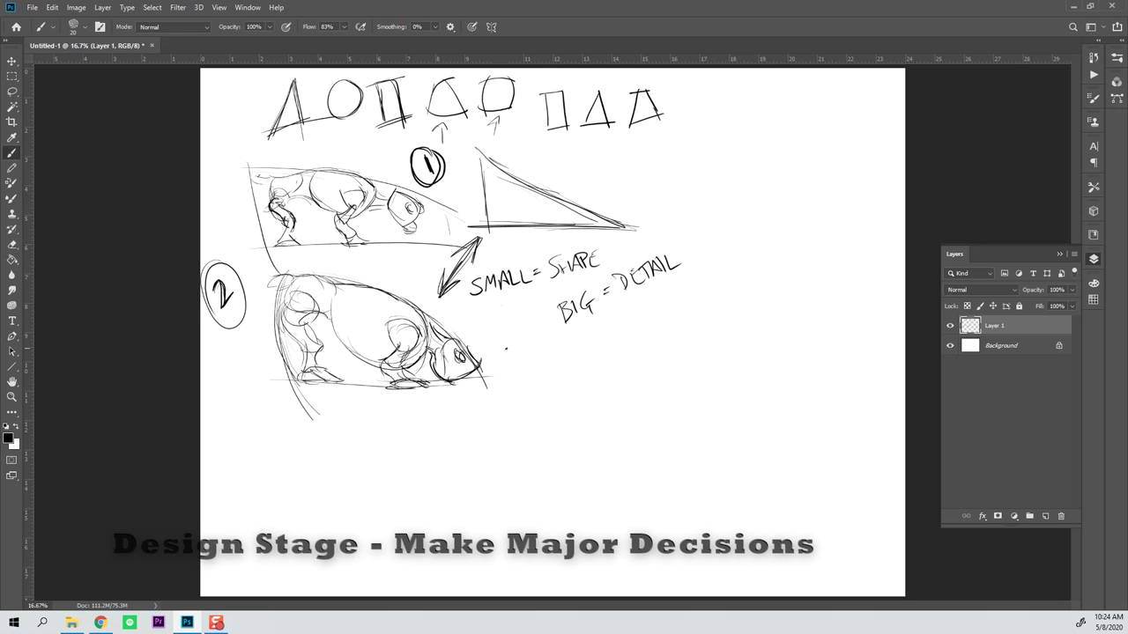
Step: Lightly draw a much larger curved wedge in the canvas's lower right, with a rounded rear edge, arched top and flat base
{"action": "left_click_drag", "start_coordinate": [545, 376], "coordinate": [557, 490]}
{"action": "left_click_drag", "start_coordinate": [530, 407], "coordinate": [559, 551]}
{"action": "mouse_move", "coordinate": [543, 340]}
{"action": "left_mouse_down"}
{"action": "mouse_move", "coordinate": [732, 404]}
{"action": "mouse_move", "coordinate": [813, 463]}
{"action": "left_mouse_up"}
{"action": "left_click_drag", "start_coordinate": [760, 399], "coordinate": [872, 523]}
{"action": "left_click_drag", "start_coordinate": [531, 546], "coordinate": [876, 543]}
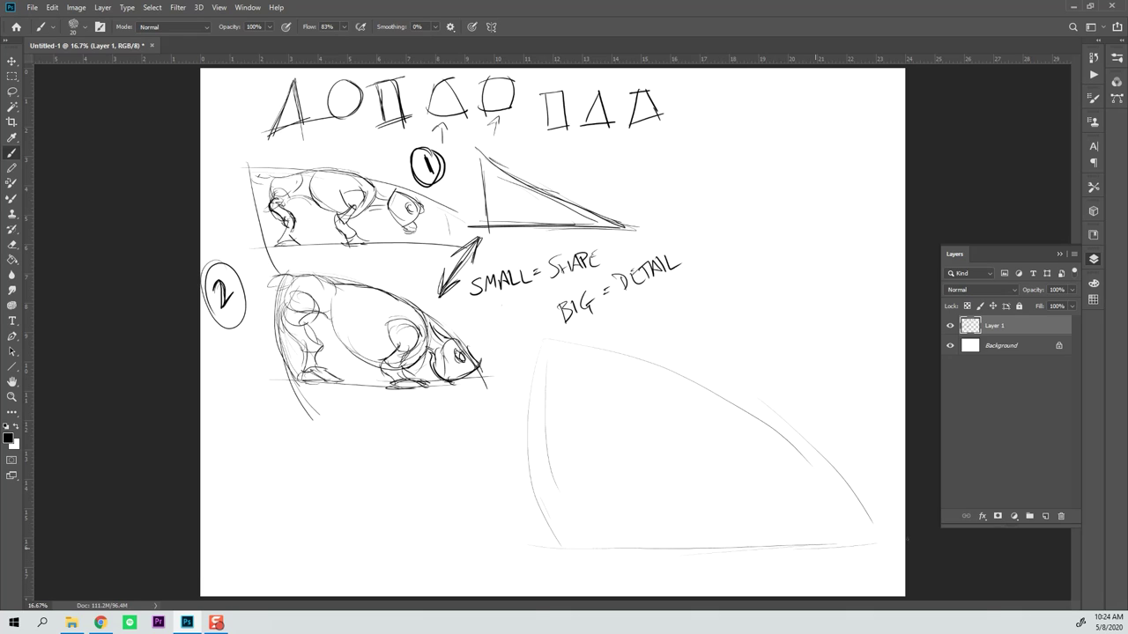
{"action": "left_click_drag", "start_coordinate": [624, 358], "coordinate": [859, 507]}
{"action": "mouse_move", "coordinate": [531, 348]}
{"action": "left_mouse_down"}
{"action": "mouse_move", "coordinate": [541, 519]}
{"action": "mouse_move", "coordinate": [558, 550]}
{"action": "left_mouse_up"}
{"action": "left_click_drag", "start_coordinate": [519, 352], "coordinate": [636, 351]}
{"action": "mouse_move", "coordinate": [516, 354]}
{"action": "left_mouse_down"}
{"action": "mouse_move", "coordinate": [728, 399]}
{"action": "mouse_move", "coordinate": [776, 448]}
{"action": "left_mouse_up"}
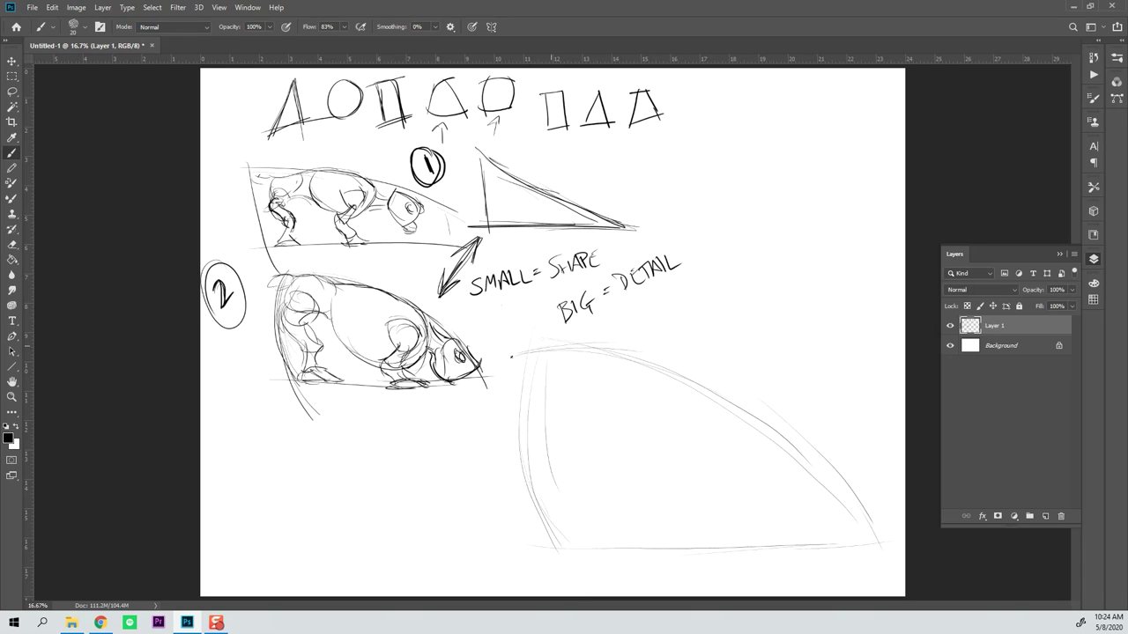
Step: Rough in the third animal's tail base, rump and rounded thigh at the tall end of the large wedge
{"action": "mouse_move", "coordinate": [514, 353]}
{"action": "left_mouse_down"}
{"action": "mouse_move", "coordinate": [577, 347]}
{"action": "mouse_move", "coordinate": [767, 434]}
{"action": "left_mouse_up"}
{"action": "mouse_move", "coordinate": [516, 358]}
{"action": "left_mouse_down"}
{"action": "mouse_move", "coordinate": [600, 343]}
{"action": "mouse_move", "coordinate": [641, 370]}
{"action": "left_mouse_up"}
{"action": "left_click_drag", "start_coordinate": [553, 381], "coordinate": [598, 397]}
{"action": "mouse_move", "coordinate": [542, 363]}
{"action": "left_mouse_down"}
{"action": "mouse_move", "coordinate": [618, 409]}
{"action": "mouse_move", "coordinate": [593, 441]}
{"action": "mouse_move", "coordinate": [641, 441]}
{"action": "left_mouse_up"}
{"action": "left_click_drag", "start_coordinate": [545, 443], "coordinate": [622, 452]}
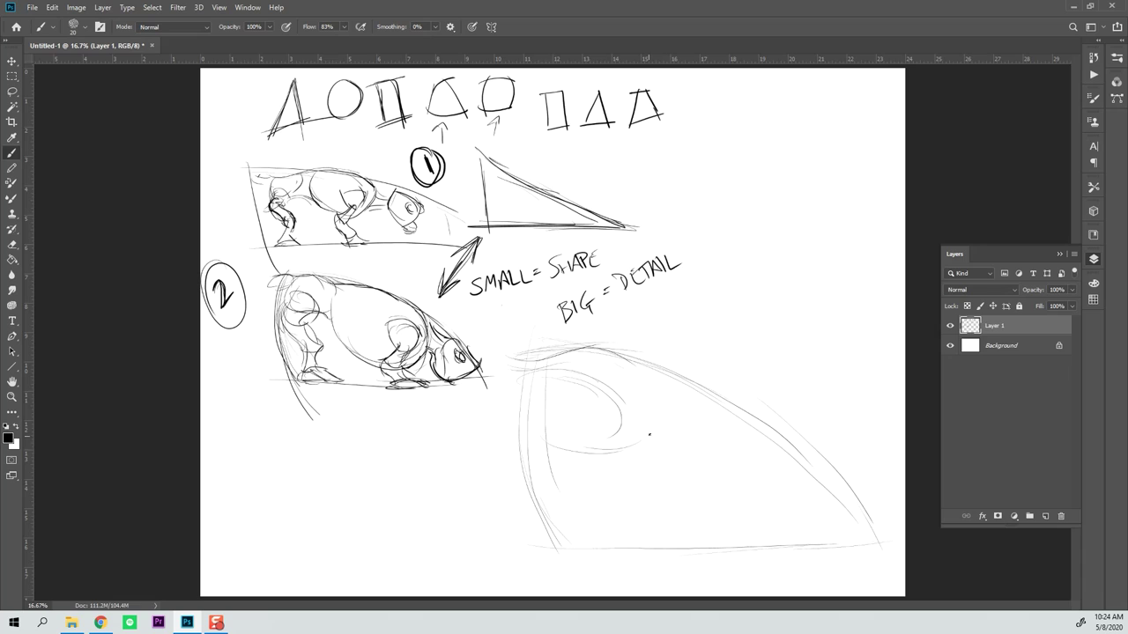
{"action": "left_click_drag", "start_coordinate": [608, 379], "coordinate": [616, 446]}
{"action": "mouse_move", "coordinate": [560, 369]}
{"action": "left_mouse_down"}
{"action": "mouse_move", "coordinate": [519, 407]}
{"action": "mouse_move", "coordinate": [569, 408]}
{"action": "mouse_move", "coordinate": [550, 390]}
{"action": "mouse_move", "coordinate": [534, 425]}
{"action": "mouse_move", "coordinate": [549, 376]}
{"action": "mouse_move", "coordinate": [539, 378]}
{"action": "mouse_move", "coordinate": [513, 444]}
{"action": "mouse_move", "coordinate": [541, 409]}
{"action": "mouse_move", "coordinate": [512, 426]}
{"action": "mouse_move", "coordinate": [555, 466]}
{"action": "mouse_move", "coordinate": [525, 467]}
{"action": "mouse_move", "coordinate": [521, 444]}
{"action": "mouse_move", "coordinate": [510, 457]}
{"action": "mouse_move", "coordinate": [573, 449]}
{"action": "left_mouse_up"}
Step: Sketch the third animal's lower hind leg and its broad foot on the base line
{"action": "left_click_drag", "start_coordinate": [551, 488], "coordinate": [582, 512]}
{"action": "mouse_move", "coordinate": [569, 461]}
{"action": "left_mouse_down"}
{"action": "mouse_move", "coordinate": [617, 525]}
{"action": "mouse_move", "coordinate": [606, 534]}
{"action": "left_mouse_up"}
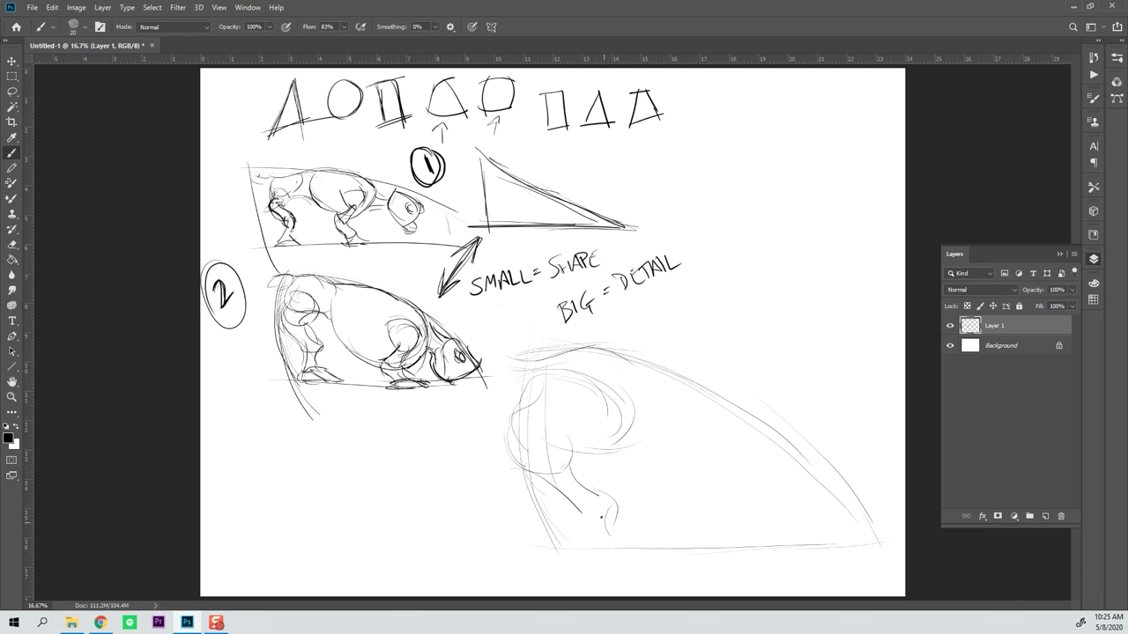
{"action": "mouse_move", "coordinate": [571, 494]}
{"action": "left_mouse_down"}
{"action": "mouse_move", "coordinate": [571, 523]}
{"action": "mouse_move", "coordinate": [581, 524]}
{"action": "mouse_move", "coordinate": [555, 543]}
{"action": "mouse_move", "coordinate": [634, 533]}
{"action": "mouse_move", "coordinate": [620, 525]}
{"action": "mouse_move", "coordinate": [632, 545]}
{"action": "mouse_move", "coordinate": [602, 472]}
{"action": "mouse_move", "coordinate": [586, 535]}
{"action": "mouse_move", "coordinate": [573, 498]}
{"action": "mouse_move", "coordinate": [586, 532]}
{"action": "mouse_move", "coordinate": [575, 538]}
{"action": "mouse_move", "coordinate": [628, 504]}
{"action": "mouse_move", "coordinate": [598, 536]}
{"action": "mouse_move", "coordinate": [574, 539]}
{"action": "mouse_move", "coordinate": [579, 550]}
{"action": "mouse_move", "coordinate": [627, 549]}
{"action": "mouse_move", "coordinate": [581, 552]}
{"action": "mouse_move", "coordinate": [595, 533]}
{"action": "mouse_move", "coordinate": [580, 531]}
{"action": "mouse_move", "coordinate": [615, 532]}
{"action": "mouse_move", "coordinate": [614, 542]}
{"action": "mouse_move", "coordinate": [628, 533]}
{"action": "mouse_move", "coordinate": [620, 544]}
{"action": "mouse_move", "coordinate": [595, 544]}
{"action": "mouse_move", "coordinate": [623, 521]}
{"action": "mouse_move", "coordinate": [623, 551]}
{"action": "left_mouse_up"}
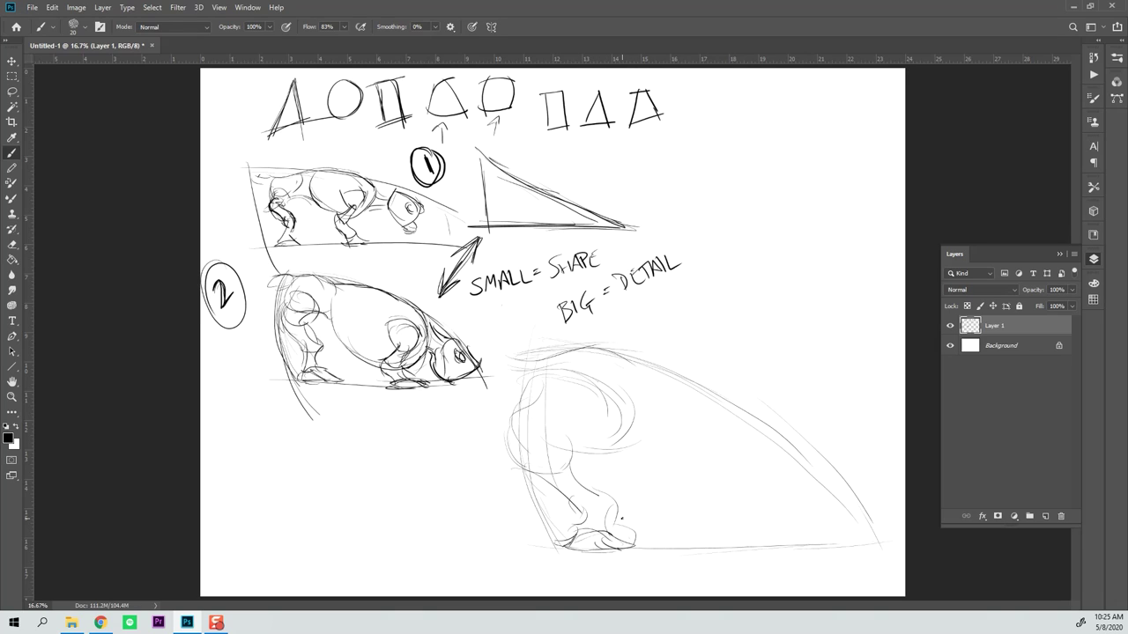
Step: Lightly block in the third animal's back dip, flank and bulging belly in front of the thigh
{"action": "left_click_drag", "start_coordinate": [608, 361], "coordinate": [634, 364]}
{"action": "mouse_move", "coordinate": [588, 437]}
{"action": "left_mouse_down"}
{"action": "mouse_move", "coordinate": [641, 429]}
{"action": "mouse_move", "coordinate": [604, 443]}
{"action": "mouse_move", "coordinate": [649, 439]}
{"action": "left_mouse_up"}
{"action": "mouse_move", "coordinate": [648, 440]}
{"action": "left_mouse_down"}
{"action": "mouse_move", "coordinate": [674, 533]}
{"action": "mouse_move", "coordinate": [654, 517]}
{"action": "mouse_move", "coordinate": [701, 541]}
{"action": "left_mouse_up"}
{"action": "mouse_move", "coordinate": [652, 499]}
{"action": "left_mouse_down"}
{"action": "mouse_move", "coordinate": [669, 525]}
{"action": "mouse_move", "coordinate": [704, 534]}
{"action": "mouse_move", "coordinate": [751, 516]}
{"action": "left_mouse_up"}
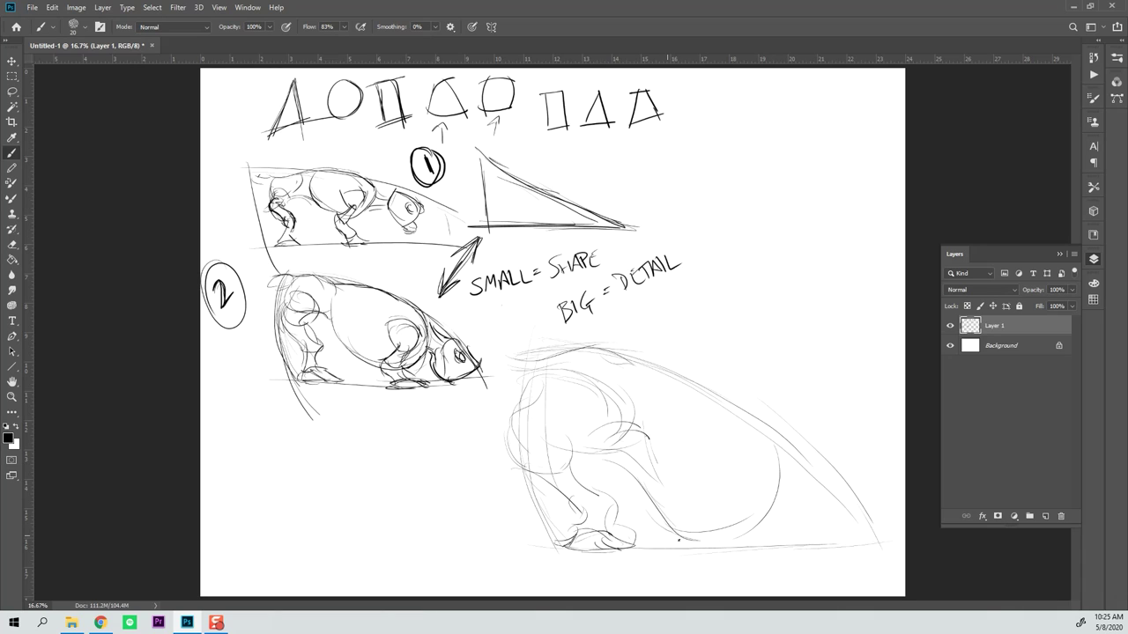
Step: Darken the third animal's big rib cage outline along the belly, chest and shoulder, continuing over its back
{"action": "mouse_move", "coordinate": [666, 532]}
{"action": "left_mouse_down"}
{"action": "mouse_move", "coordinate": [779, 496]}
{"action": "mouse_move", "coordinate": [788, 465]}
{"action": "left_mouse_up"}
{"action": "left_click_drag", "start_coordinate": [760, 527], "coordinate": [775, 430]}
{"action": "left_click_drag", "start_coordinate": [774, 473], "coordinate": [682, 377]}
{"action": "mouse_move", "coordinate": [754, 404]}
{"action": "left_mouse_down"}
{"action": "mouse_move", "coordinate": [674, 374]}
{"action": "mouse_move", "coordinate": [788, 456]}
{"action": "mouse_move", "coordinate": [781, 500]}
{"action": "left_mouse_up"}
{"action": "left_click_drag", "start_coordinate": [728, 528], "coordinate": [751, 534]}
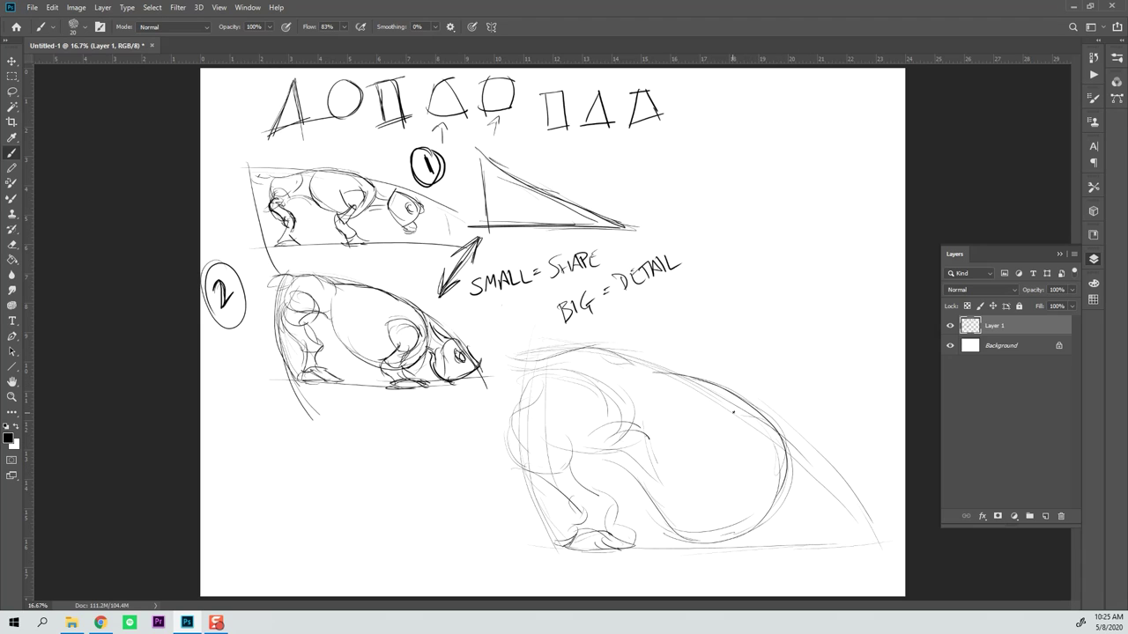
{"action": "mouse_move", "coordinate": [696, 396]}
{"action": "left_mouse_down"}
{"action": "mouse_move", "coordinate": [770, 416]}
{"action": "mouse_move", "coordinate": [782, 471]}
{"action": "mouse_move", "coordinate": [773, 428]}
{"action": "mouse_move", "coordinate": [604, 346]}
{"action": "mouse_move", "coordinate": [715, 390]}
{"action": "mouse_move", "coordinate": [608, 350]}
{"action": "left_mouse_up"}
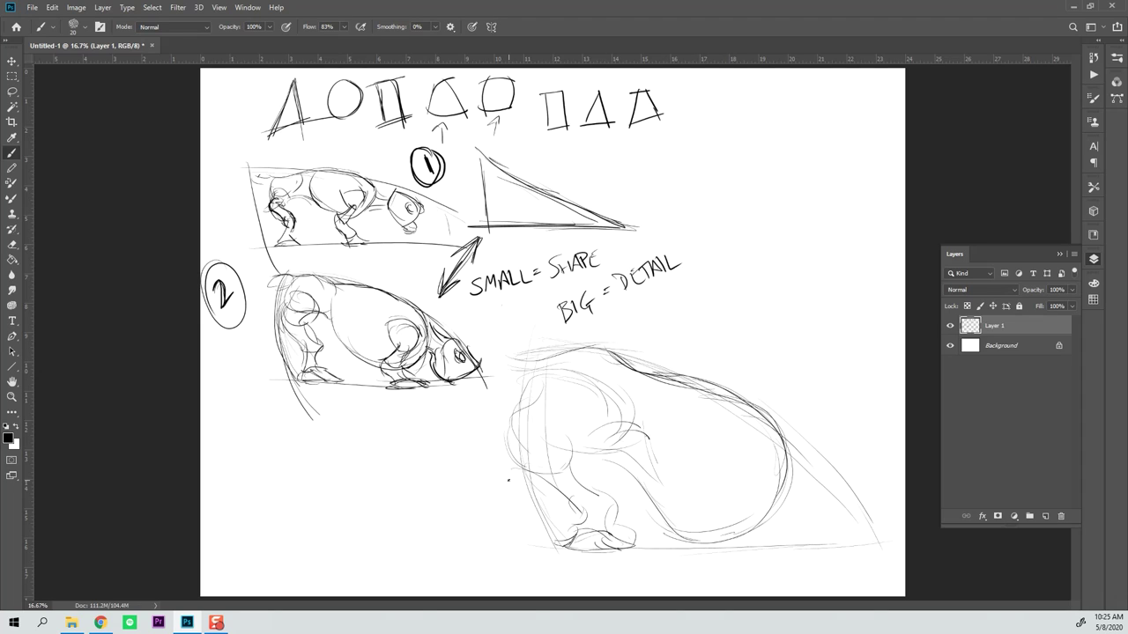
{"action": "mouse_move", "coordinate": [632, 495]}
{"action": "left_mouse_down"}
{"action": "mouse_move", "coordinate": [721, 537]}
{"action": "mouse_move", "coordinate": [621, 494]}
{"action": "mouse_move", "coordinate": [681, 528]}
{"action": "mouse_move", "coordinate": [734, 525]}
{"action": "mouse_move", "coordinate": [668, 519]}
{"action": "mouse_move", "coordinate": [620, 466]}
{"action": "mouse_move", "coordinate": [631, 488]}
{"action": "mouse_move", "coordinate": [639, 463]}
{"action": "mouse_move", "coordinate": [635, 478]}
{"action": "mouse_move", "coordinate": [721, 526]}
{"action": "mouse_move", "coordinate": [781, 513]}
{"action": "mouse_move", "coordinate": [730, 538]}
{"action": "mouse_move", "coordinate": [781, 454]}
{"action": "left_mouse_up"}
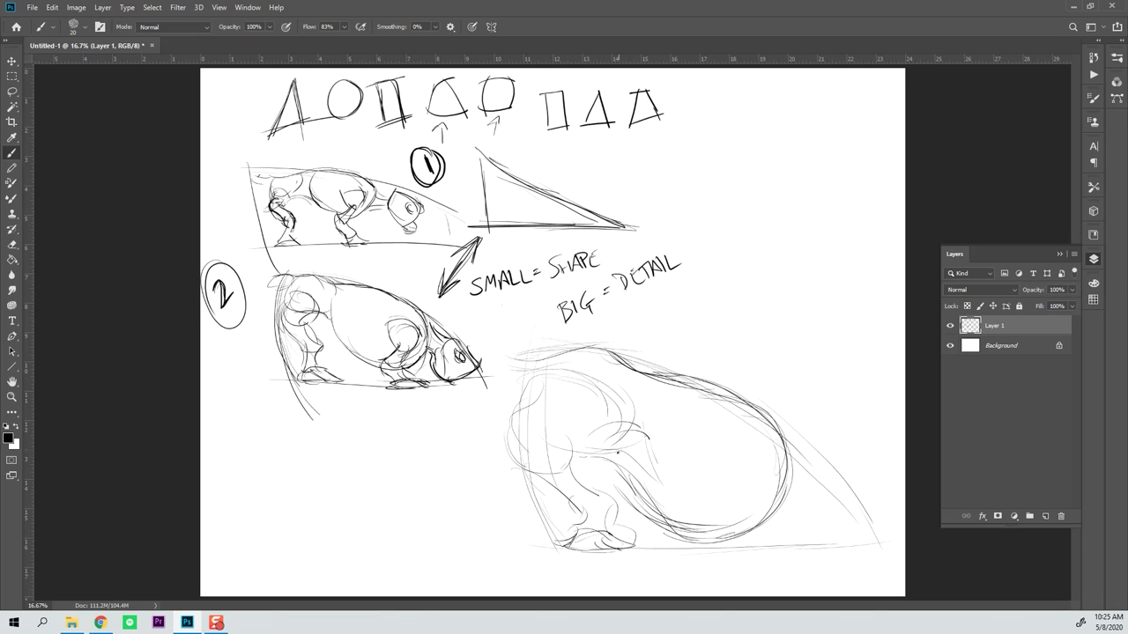
Step: Refine the third animal's flank fold and thigh contour, and extend the tail out behind the rump
{"action": "mouse_move", "coordinate": [576, 461]}
{"action": "left_mouse_down"}
{"action": "mouse_move", "coordinate": [608, 439]}
{"action": "mouse_move", "coordinate": [612, 416]}
{"action": "mouse_move", "coordinate": [579, 454]}
{"action": "left_mouse_up"}
{"action": "left_click_drag", "start_coordinate": [598, 389], "coordinate": [621, 426]}
{"action": "mouse_move", "coordinate": [564, 381]}
{"action": "left_mouse_down"}
{"action": "mouse_move", "coordinate": [533, 377]}
{"action": "mouse_move", "coordinate": [524, 411]}
{"action": "left_mouse_up"}
{"action": "left_click_drag", "start_coordinate": [552, 361], "coordinate": [482, 362]}
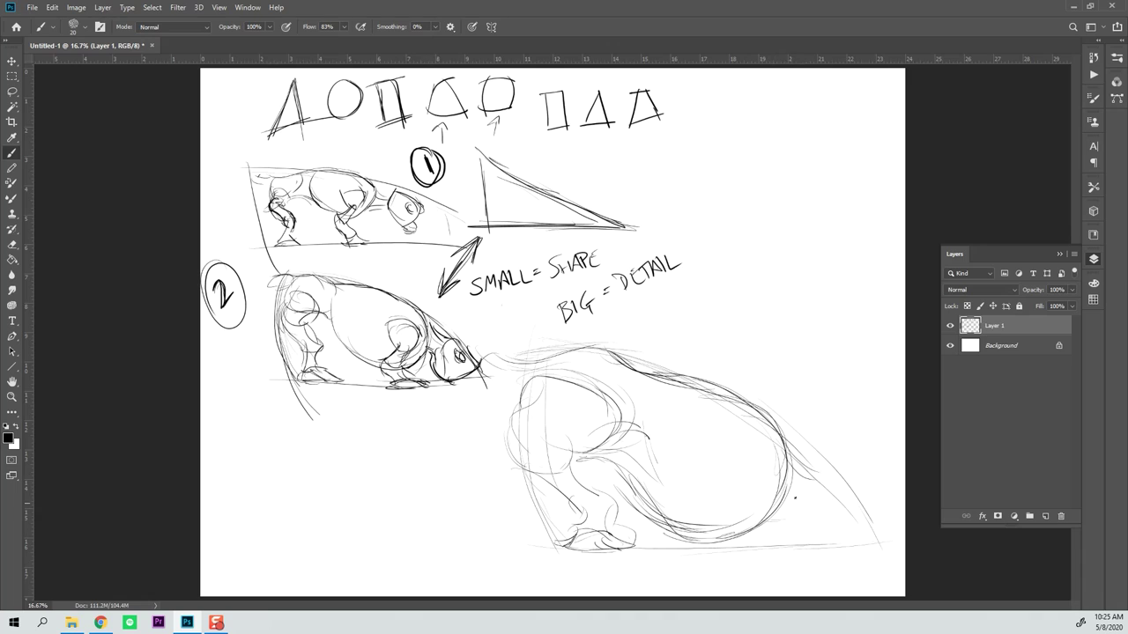
Step: Draw the third animal's neck and rough in a round head at the wedge's low tip
{"action": "mouse_move", "coordinate": [764, 422]}
{"action": "left_mouse_down"}
{"action": "mouse_move", "coordinate": [784, 464]}
{"action": "mouse_move", "coordinate": [774, 503]}
{"action": "mouse_move", "coordinate": [803, 523]}
{"action": "left_mouse_up"}
{"action": "left_click_drag", "start_coordinate": [780, 487], "coordinate": [806, 507]}
{"action": "mouse_move", "coordinate": [837, 484]}
{"action": "left_mouse_down"}
{"action": "mouse_move", "coordinate": [806, 500]}
{"action": "mouse_move", "coordinate": [853, 498]}
{"action": "mouse_move", "coordinate": [845, 488]}
{"action": "mouse_move", "coordinate": [860, 524]}
{"action": "mouse_move", "coordinate": [845, 496]}
{"action": "mouse_move", "coordinate": [802, 504]}
{"action": "mouse_move", "coordinate": [808, 537]}
{"action": "mouse_move", "coordinate": [858, 519]}
{"action": "mouse_move", "coordinate": [797, 523]}
{"action": "mouse_move", "coordinate": [822, 549]}
{"action": "mouse_move", "coordinate": [867, 527]}
{"action": "mouse_move", "coordinate": [843, 489]}
{"action": "mouse_move", "coordinate": [865, 506]}
{"action": "mouse_move", "coordinate": [813, 493]}
{"action": "mouse_move", "coordinate": [870, 505]}
{"action": "left_mouse_up"}
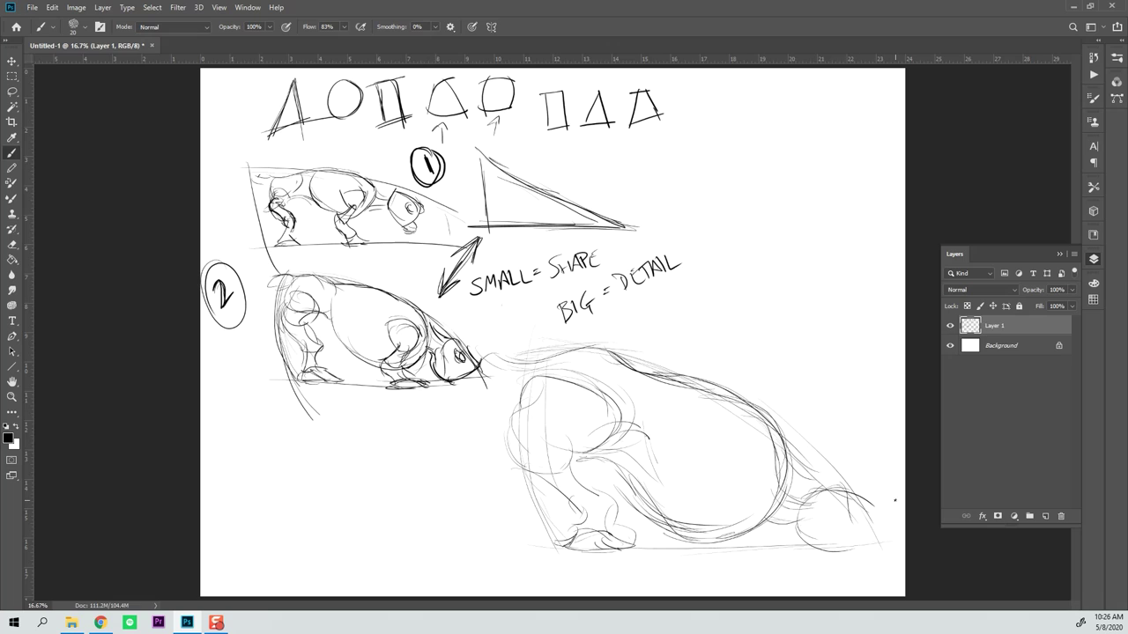
Step: Darken the third animal's round head and the ground line beneath it at the wedge's low tip
{"action": "mouse_move", "coordinate": [841, 550]}
{"action": "left_mouse_down"}
{"action": "mouse_move", "coordinate": [879, 510]}
{"action": "mouse_move", "coordinate": [876, 530]}
{"action": "left_mouse_up"}
{"action": "left_click_drag", "start_coordinate": [859, 487], "coordinate": [865, 546]}
{"action": "mouse_move", "coordinate": [825, 483]}
{"action": "left_mouse_down"}
{"action": "mouse_move", "coordinate": [879, 519]}
{"action": "mouse_move", "coordinate": [813, 486]}
{"action": "mouse_move", "coordinate": [794, 511]}
{"action": "mouse_move", "coordinate": [805, 539]}
{"action": "mouse_move", "coordinate": [851, 544]}
{"action": "mouse_move", "coordinate": [886, 509]}
{"action": "left_mouse_up"}
{"action": "mouse_move", "coordinate": [790, 509]}
{"action": "left_mouse_down"}
{"action": "mouse_move", "coordinate": [799, 531]}
{"action": "mouse_move", "coordinate": [851, 552]}
{"action": "mouse_move", "coordinate": [875, 536]}
{"action": "left_mouse_up"}
{"action": "left_click_drag", "start_coordinate": [856, 493], "coordinate": [889, 541]}
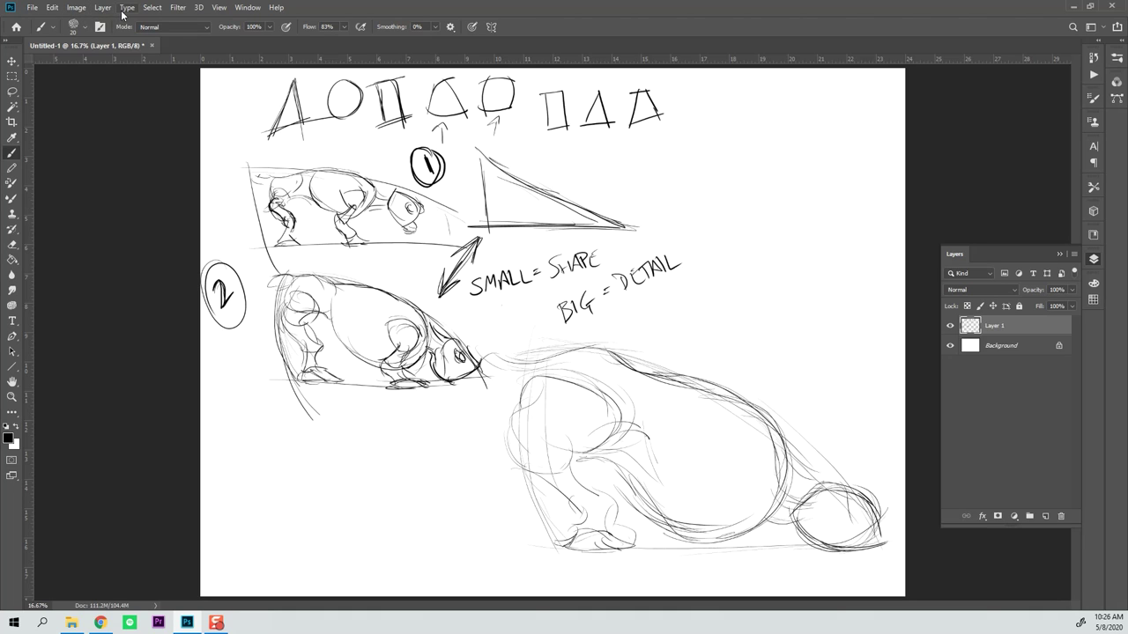
Step: Widen the canvas to 30 inches
{"action": "left_click", "coordinate": [76, 7]}
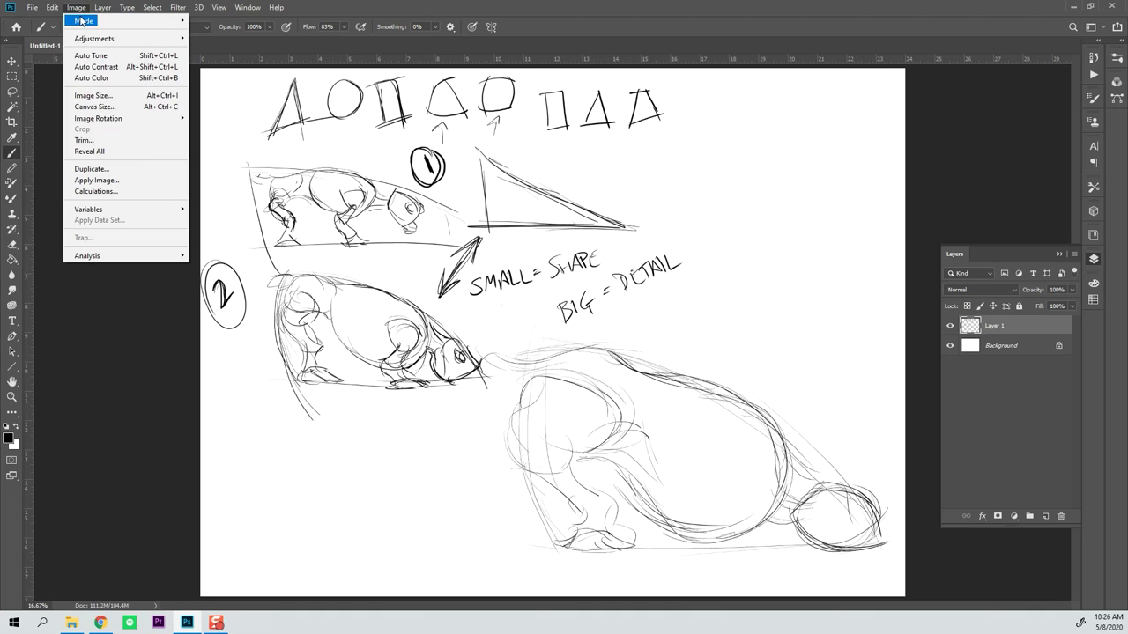
{"action": "left_click", "coordinate": [104, 106]}
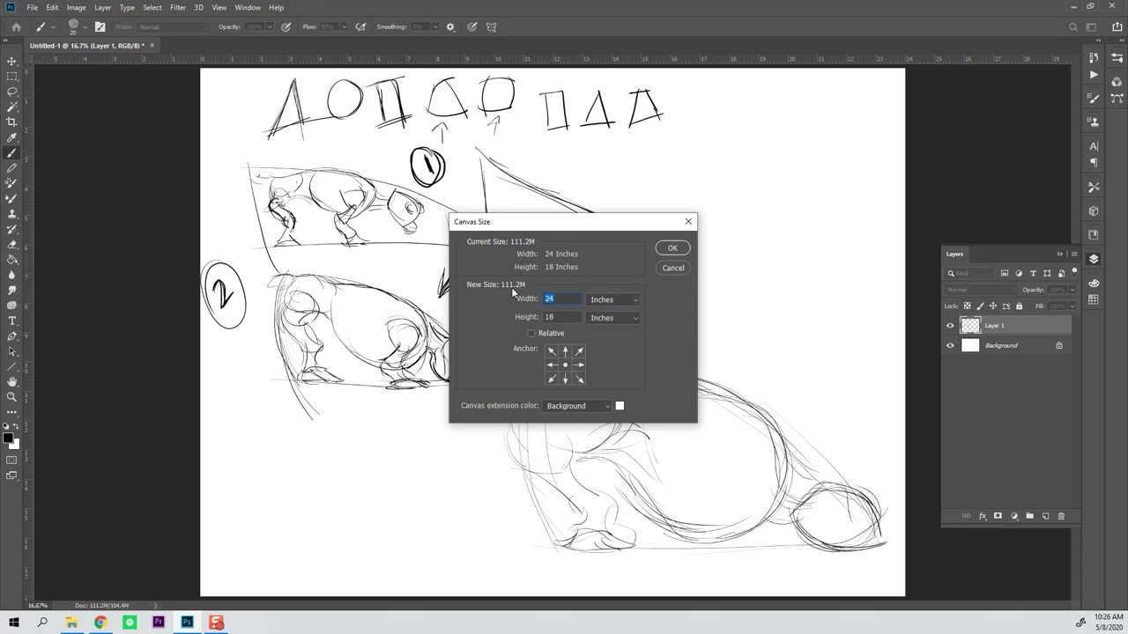
{"action": "type", "text": "30"}
{"action": "key", "text": "Return"}
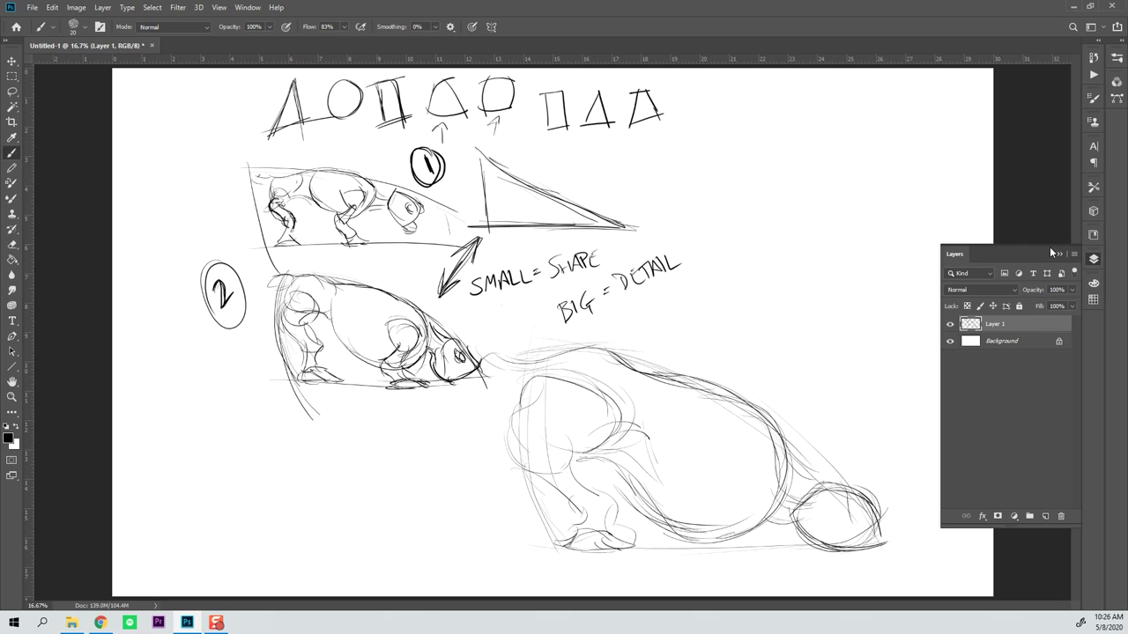
Step: Lightly rough in the third animal's rounded shoulder and upper front leg inside the front of the rib cage
{"action": "key", "text": "z"}
{"action": "left_click", "coordinate": [674, 443]}
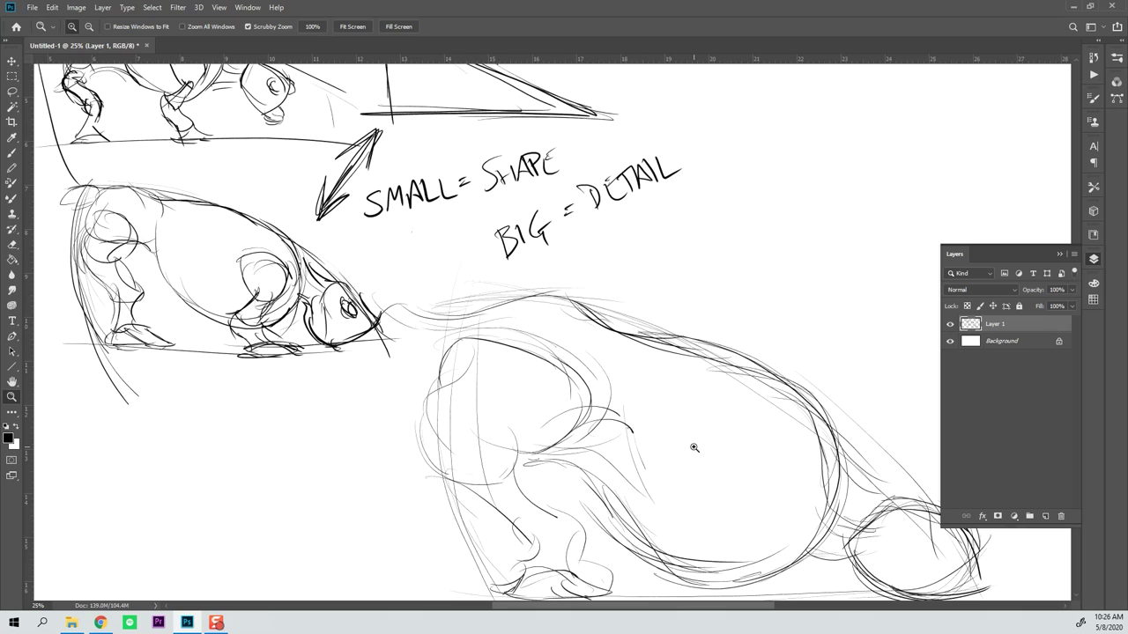
{"action": "left_click_drag", "start_coordinate": [773, 503], "coordinate": [621, 391]}
{"action": "left_click_drag", "start_coordinate": [668, 439], "coordinate": [618, 427]}
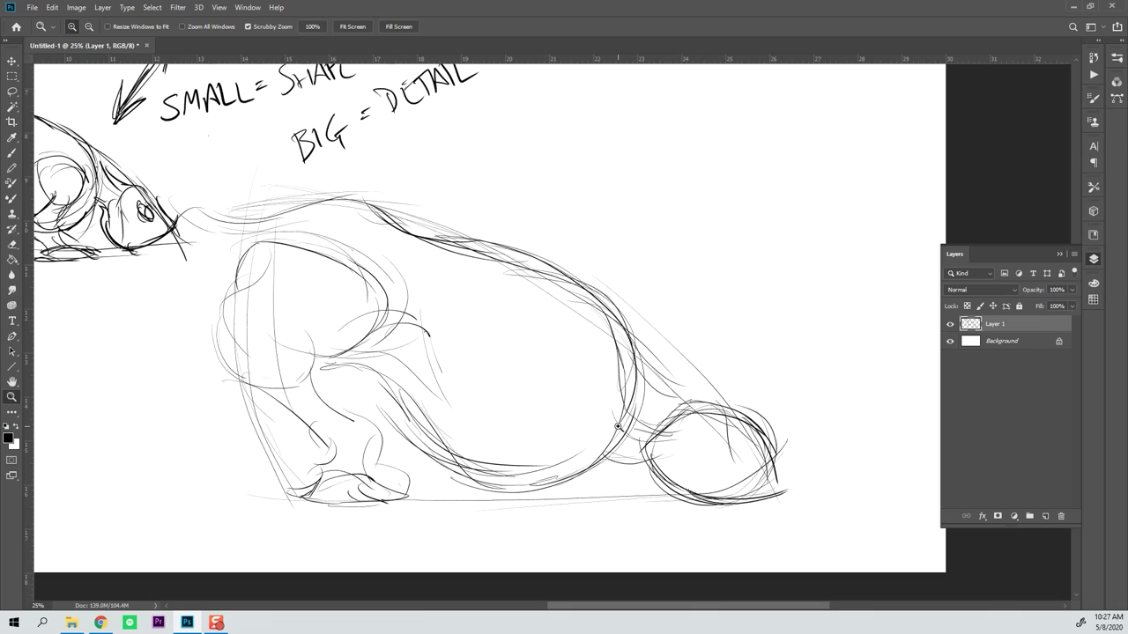
{"action": "key", "text": "b"}
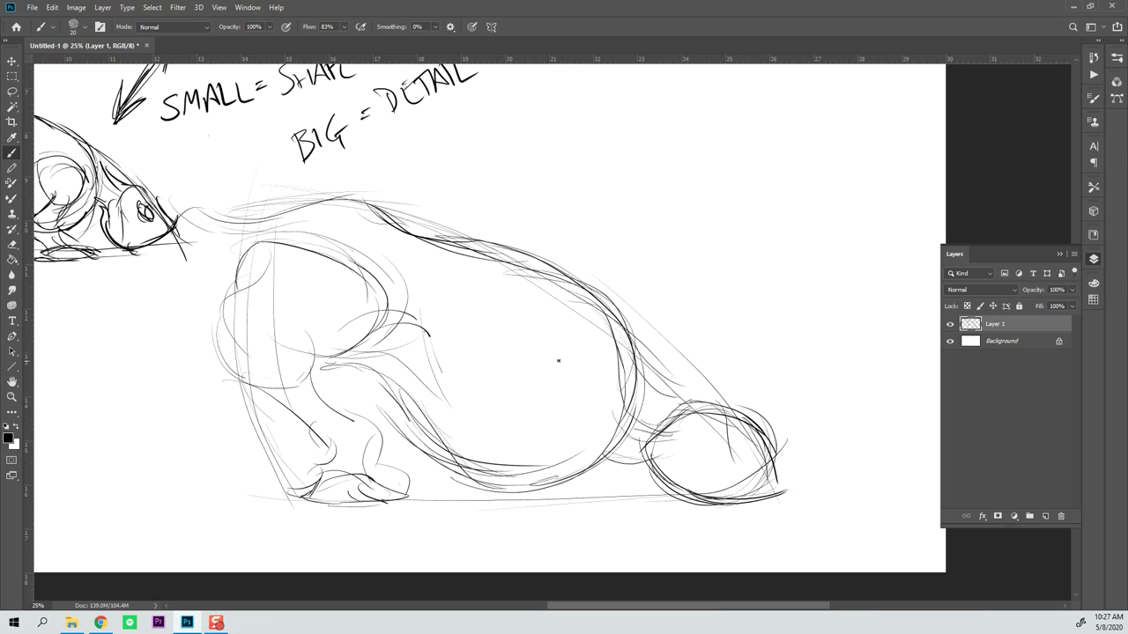
{"action": "mouse_move", "coordinate": [548, 320]}
{"action": "left_mouse_down"}
{"action": "mouse_move", "coordinate": [620, 364]}
{"action": "mouse_move", "coordinate": [544, 386]}
{"action": "left_mouse_up"}
{"action": "mouse_move", "coordinate": [503, 336]}
{"action": "left_mouse_down"}
{"action": "mouse_move", "coordinate": [551, 405]}
{"action": "mouse_move", "coordinate": [586, 403]}
{"action": "left_mouse_up"}
{"action": "mouse_move", "coordinate": [618, 355]}
{"action": "left_mouse_down"}
{"action": "mouse_move", "coordinate": [607, 375]}
{"action": "mouse_move", "coordinate": [539, 409]}
{"action": "left_mouse_up"}
{"action": "mouse_move", "coordinate": [514, 318]}
{"action": "left_mouse_down"}
{"action": "mouse_move", "coordinate": [541, 398]}
{"action": "mouse_move", "coordinate": [557, 409]}
{"action": "left_mouse_up"}
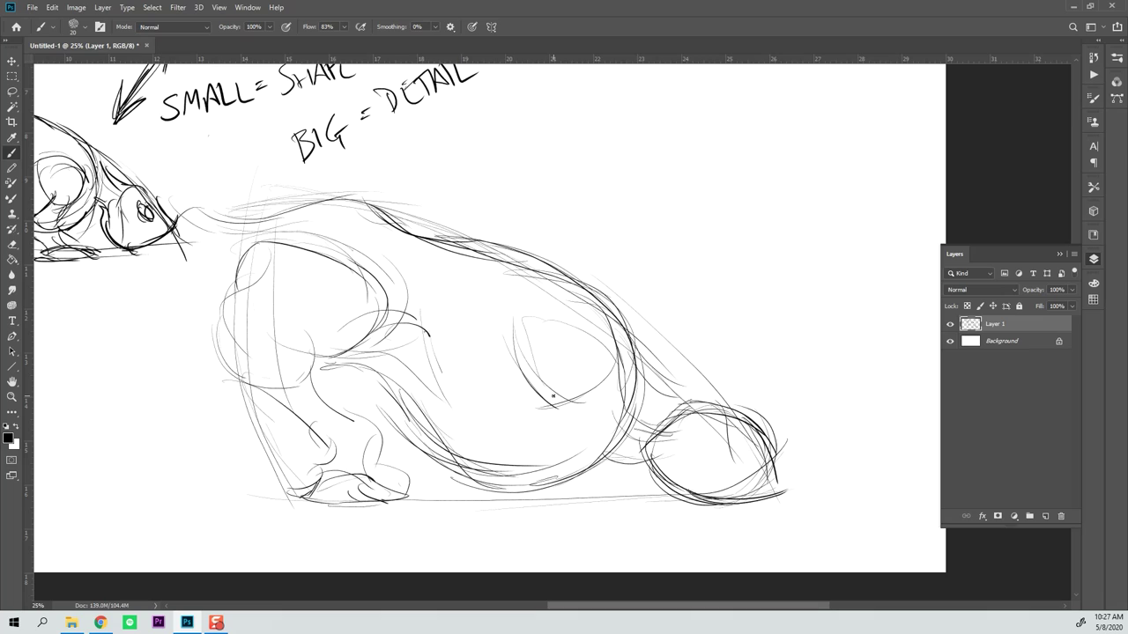
Step: Sketch the third animal's bent lower front leg and foot on the ground line, and mark its eye
{"action": "mouse_move", "coordinate": [551, 368]}
{"action": "left_mouse_down"}
{"action": "mouse_move", "coordinate": [520, 446]}
{"action": "mouse_move", "coordinate": [550, 484]}
{"action": "mouse_move", "coordinate": [589, 503]}
{"action": "mouse_move", "coordinate": [627, 490]}
{"action": "mouse_move", "coordinate": [597, 490]}
{"action": "mouse_move", "coordinate": [612, 477]}
{"action": "left_mouse_up"}
{"action": "mouse_move", "coordinate": [590, 468]}
{"action": "left_mouse_down"}
{"action": "mouse_move", "coordinate": [572, 438]}
{"action": "mouse_move", "coordinate": [561, 442]}
{"action": "mouse_move", "coordinate": [604, 378]}
{"action": "mouse_move", "coordinate": [553, 408]}
{"action": "left_mouse_up"}
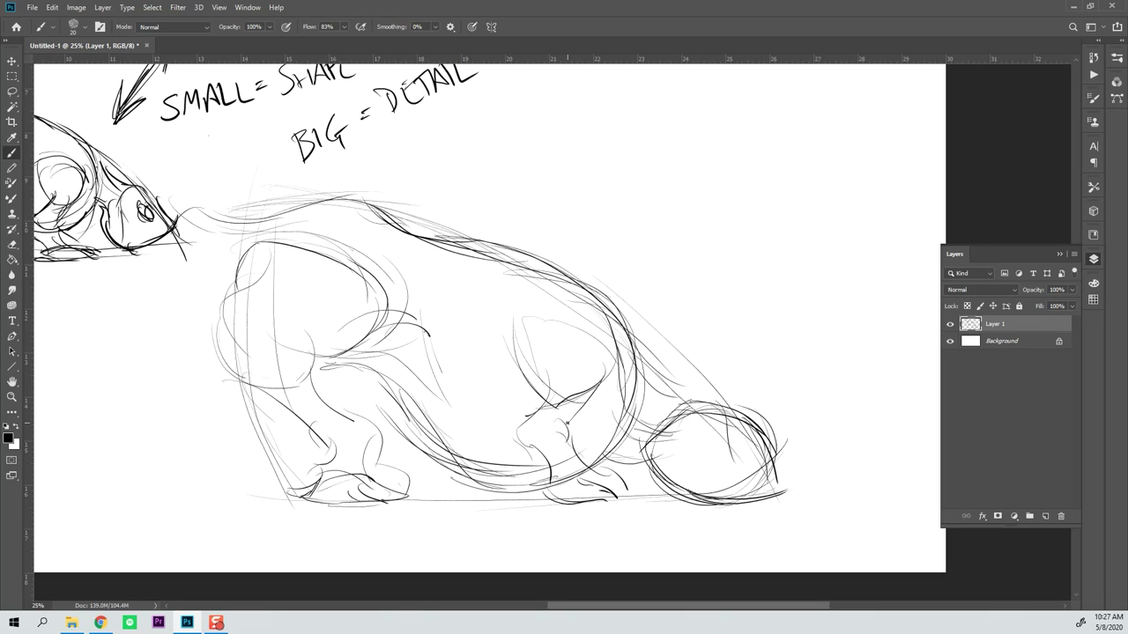
{"action": "left_click_drag", "start_coordinate": [614, 487], "coordinate": [630, 498]}
{"action": "mouse_move", "coordinate": [735, 445]}
{"action": "left_mouse_down"}
{"action": "mouse_move", "coordinate": [718, 430]}
{"action": "mouse_move", "coordinate": [738, 457]}
{"action": "left_mouse_up"}
Step: Handwrite the note EXAGGERATION above the third animal, beside the BIG = DETAIL note
{"action": "mouse_move", "coordinate": [463, 138]}
{"action": "left_mouse_down"}
{"action": "mouse_move", "coordinate": [474, 153]}
{"action": "mouse_move", "coordinate": [474, 132]}
{"action": "mouse_move", "coordinate": [475, 142]}
{"action": "left_mouse_up"}
{"action": "mouse_move", "coordinate": [479, 134]}
{"action": "left_mouse_down"}
{"action": "mouse_move", "coordinate": [492, 146]}
{"action": "mouse_move", "coordinate": [481, 157]}
{"action": "left_mouse_up"}
{"action": "mouse_move", "coordinate": [499, 129]}
{"action": "left_mouse_down"}
{"action": "mouse_move", "coordinate": [493, 147]}
{"action": "mouse_move", "coordinate": [536, 152]}
{"action": "left_mouse_up"}
{"action": "mouse_move", "coordinate": [552, 110]}
{"action": "left_mouse_down"}
{"action": "mouse_move", "coordinate": [552, 148]}
{"action": "mouse_move", "coordinate": [558, 129]}
{"action": "mouse_move", "coordinate": [563, 138]}
{"action": "left_mouse_up"}
{"action": "mouse_move", "coordinate": [567, 123]}
{"action": "left_mouse_down"}
{"action": "mouse_move", "coordinate": [580, 120]}
{"action": "mouse_move", "coordinate": [583, 139]}
{"action": "left_mouse_up"}
{"action": "mouse_move", "coordinate": [585, 109]}
{"action": "left_mouse_down"}
{"action": "mouse_move", "coordinate": [591, 138]}
{"action": "mouse_move", "coordinate": [618, 127]}
{"action": "left_mouse_up"}
{"action": "left_click_drag", "start_coordinate": [617, 129], "coordinate": [635, 114]}
{"action": "mouse_move", "coordinate": [642, 95]}
{"action": "left_mouse_down"}
{"action": "mouse_move", "coordinate": [643, 121]}
{"action": "mouse_move", "coordinate": [655, 90]}
{"action": "left_mouse_up"}
{"action": "left_click_drag", "start_coordinate": [654, 107], "coordinate": [655, 123]}
{"action": "mouse_move", "coordinate": [667, 100]}
{"action": "left_mouse_down"}
{"action": "mouse_move", "coordinate": [664, 118]}
{"action": "mouse_move", "coordinate": [703, 123]}
{"action": "left_mouse_up"}
{"action": "left_click_drag", "start_coordinate": [703, 123], "coordinate": [709, 79]}
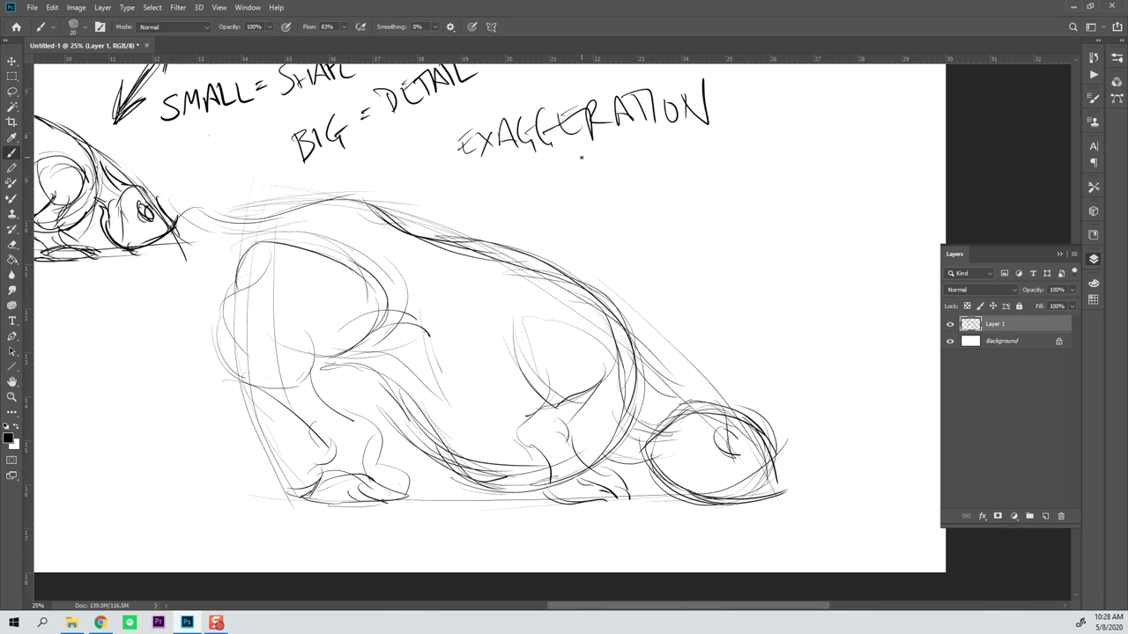
Step: Draw an arrow down from EXAGGERATION and handwrite MOVEMENT at its end
{"action": "mouse_move", "coordinate": [581, 157]}
{"action": "left_mouse_down"}
{"action": "mouse_move", "coordinate": [608, 196]}
{"action": "mouse_move", "coordinate": [619, 167]}
{"action": "left_mouse_up"}
{"action": "mouse_move", "coordinate": [628, 236]}
{"action": "left_mouse_down"}
{"action": "mouse_move", "coordinate": [631, 207]}
{"action": "mouse_move", "coordinate": [651, 230]}
{"action": "left_mouse_up"}
{"action": "mouse_move", "coordinate": [662, 209]}
{"action": "left_mouse_down"}
{"action": "mouse_move", "coordinate": [713, 224]}
{"action": "mouse_move", "coordinate": [721, 202]}
{"action": "mouse_move", "coordinate": [751, 196]}
{"action": "mouse_move", "coordinate": [763, 210]}
{"action": "mouse_move", "coordinate": [781, 184]}
{"action": "left_mouse_up"}
{"action": "mouse_move", "coordinate": [780, 183]}
{"action": "left_mouse_down"}
{"action": "mouse_move", "coordinate": [791, 172]}
{"action": "mouse_move", "coordinate": [796, 196]}
{"action": "left_mouse_up"}
{"action": "left_click_drag", "start_coordinate": [790, 167], "coordinate": [826, 155]}
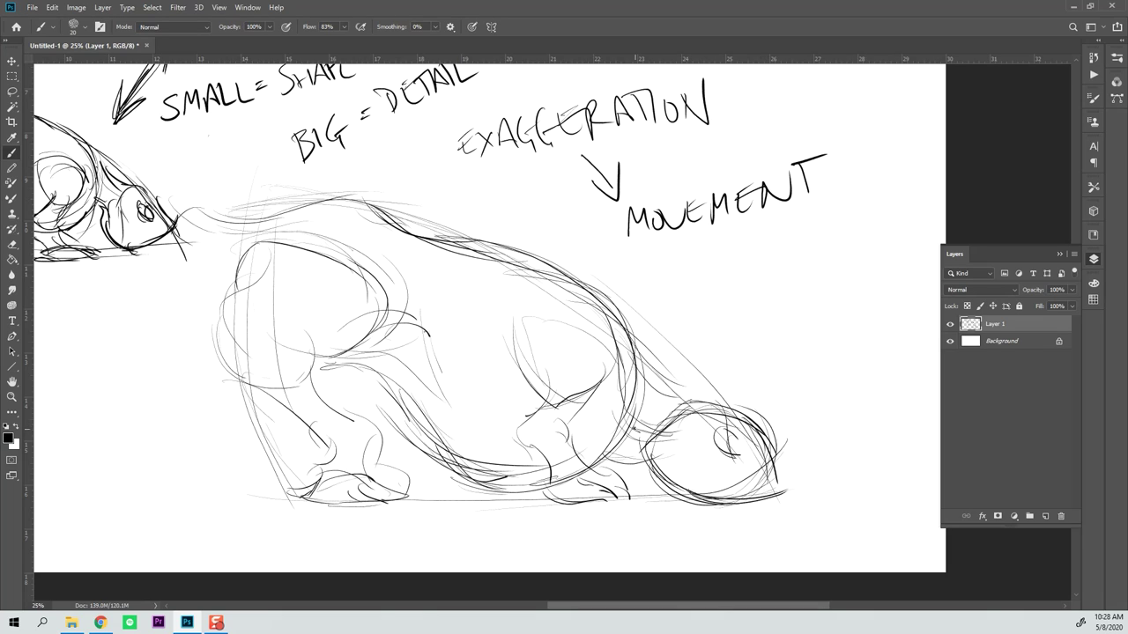
Step: Darken the third animal's neck contours down to the back of the head, and draw an upward arrow toward MOVEMENT
{"action": "left_click_drag", "start_coordinate": [602, 452], "coordinate": [637, 463]}
{"action": "left_click_drag", "start_coordinate": [629, 326], "coordinate": [676, 387]}
{"action": "left_click_drag", "start_coordinate": [637, 350], "coordinate": [685, 397]}
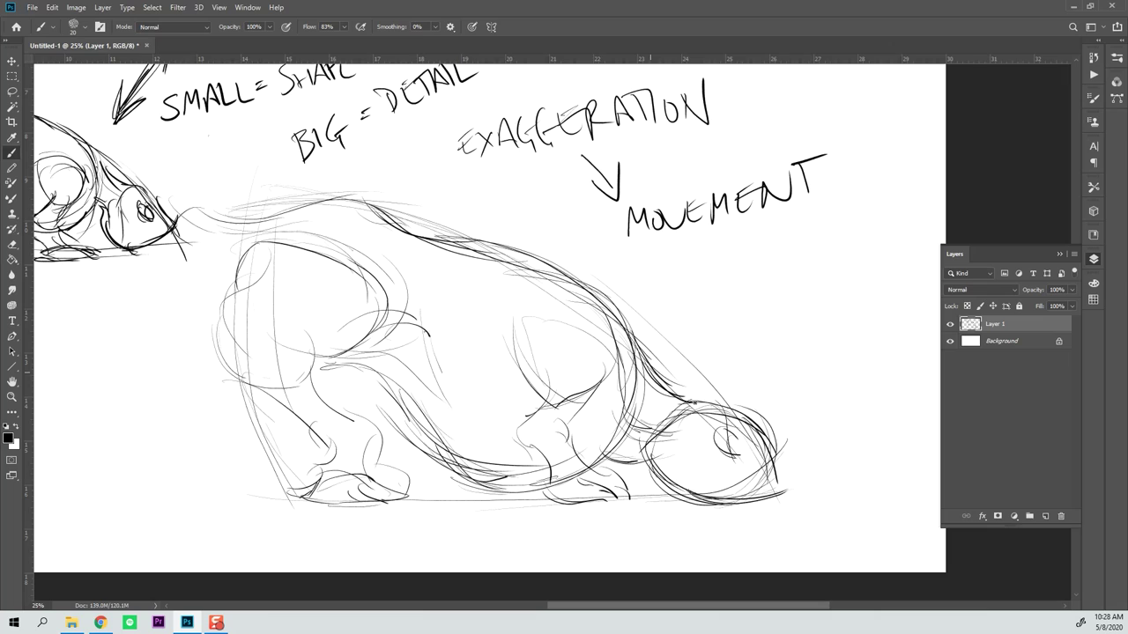
{"action": "left_click_drag", "start_coordinate": [640, 350], "coordinate": [697, 401]}
{"action": "mouse_move", "coordinate": [629, 335]}
{"action": "left_mouse_down"}
{"action": "mouse_move", "coordinate": [657, 434]}
{"action": "mouse_move", "coordinate": [629, 336]}
{"action": "left_mouse_up"}
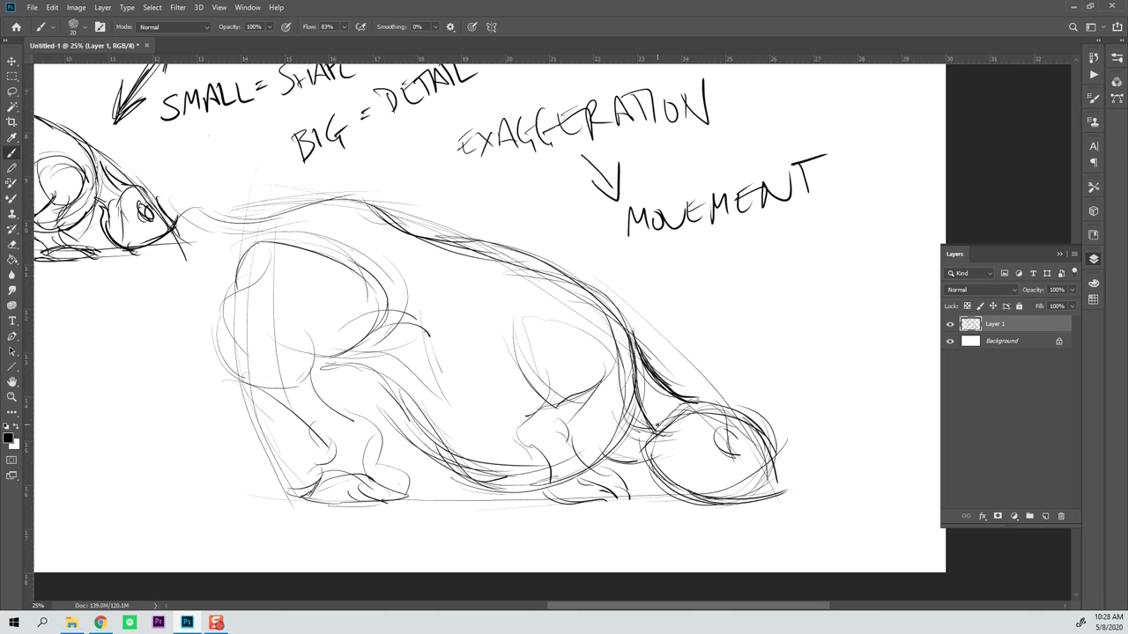
{"action": "mouse_move", "coordinate": [692, 416]}
{"action": "left_mouse_down"}
{"action": "mouse_move", "coordinate": [665, 433]}
{"action": "mouse_move", "coordinate": [706, 404]}
{"action": "mouse_move", "coordinate": [652, 435]}
{"action": "mouse_move", "coordinate": [673, 390]}
{"action": "mouse_move", "coordinate": [679, 427]}
{"action": "mouse_move", "coordinate": [723, 405]}
{"action": "left_mouse_up"}
{"action": "left_click_drag", "start_coordinate": [696, 349], "coordinate": [696, 289]}
{"action": "left_click_drag", "start_coordinate": [685, 298], "coordinate": [705, 284]}
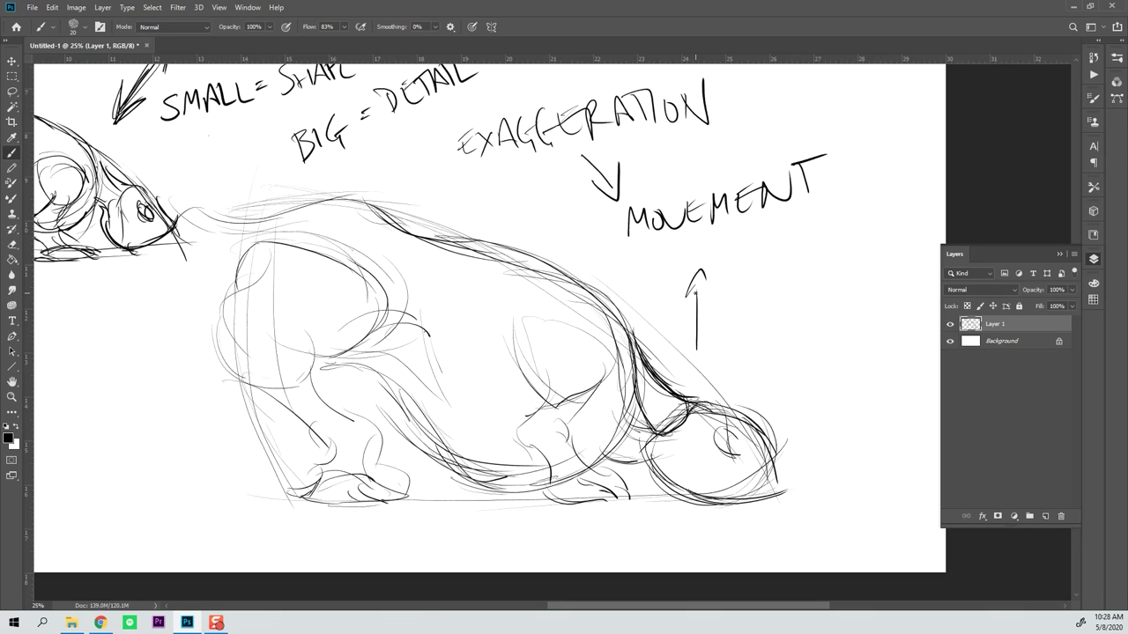
Step: Build up the third animal's shoulder hump and the neck's front edge, and reinforce the upward arrow's head
{"action": "mouse_move", "coordinate": [595, 291]}
{"action": "left_mouse_down"}
{"action": "mouse_move", "coordinate": [636, 343]}
{"action": "mouse_move", "coordinate": [604, 283]}
{"action": "mouse_move", "coordinate": [578, 312]}
{"action": "mouse_move", "coordinate": [599, 287]}
{"action": "mouse_move", "coordinate": [559, 271]}
{"action": "mouse_move", "coordinate": [621, 329]}
{"action": "mouse_move", "coordinate": [564, 272]}
{"action": "mouse_move", "coordinate": [608, 286]}
{"action": "left_mouse_up"}
{"action": "mouse_move", "coordinate": [606, 282]}
{"action": "left_mouse_down"}
{"action": "mouse_move", "coordinate": [582, 298]}
{"action": "mouse_move", "coordinate": [603, 321]}
{"action": "left_mouse_up"}
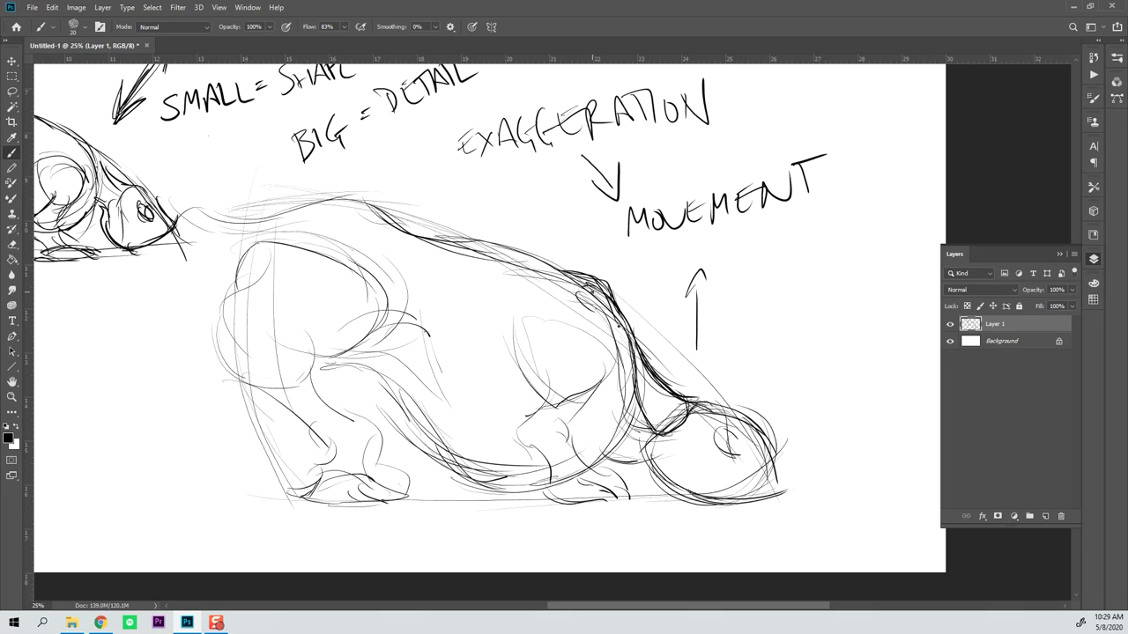
{"action": "left_click_drag", "start_coordinate": [607, 310], "coordinate": [627, 338]}
{"action": "left_click_drag", "start_coordinate": [650, 428], "coordinate": [615, 371]}
{"action": "left_click_drag", "start_coordinate": [630, 411], "coordinate": [592, 302]}
{"action": "left_click_drag", "start_coordinate": [712, 292], "coordinate": [700, 268]}
{"action": "mouse_move", "coordinate": [700, 270]}
{"action": "left_mouse_down"}
{"action": "mouse_move", "coordinate": [687, 296]}
{"action": "mouse_move", "coordinate": [702, 263]}
{"action": "left_mouse_up"}
{"action": "left_click_drag", "start_coordinate": [702, 264], "coordinate": [698, 328]}
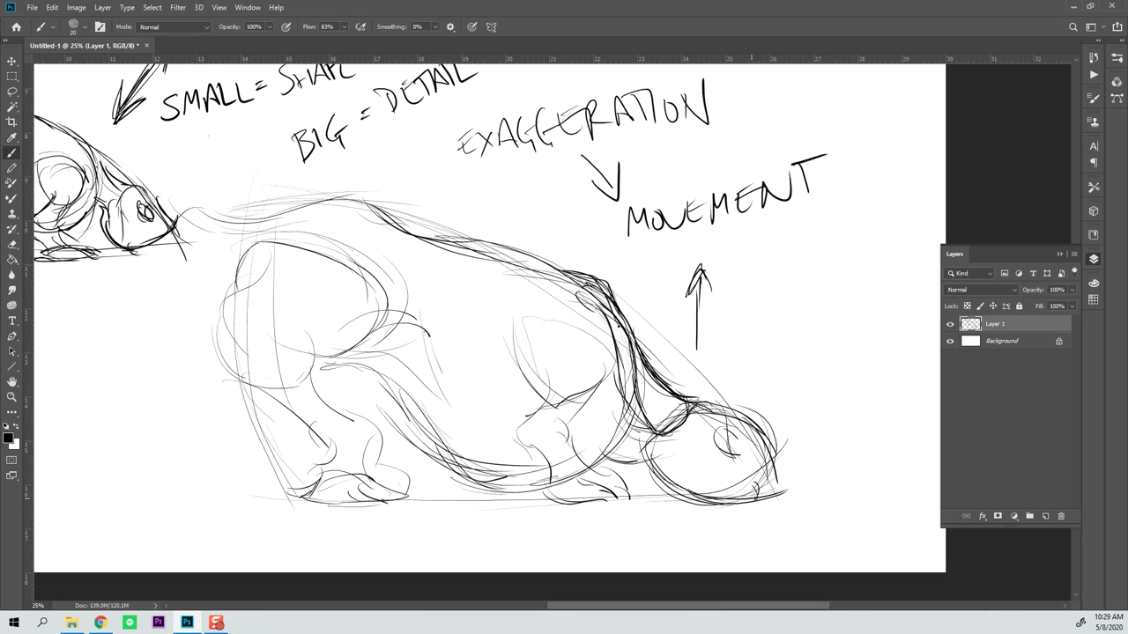
Step: Draw a curved, upswept horn from a round base at the third animal's snout, with a small triangle sketched below MOVEMENT
{"action": "mouse_move", "coordinate": [756, 499]}
{"action": "left_mouse_down"}
{"action": "mouse_move", "coordinate": [813, 476]}
{"action": "mouse_move", "coordinate": [756, 499]}
{"action": "left_mouse_up"}
{"action": "mouse_move", "coordinate": [787, 313]}
{"action": "left_mouse_down"}
{"action": "mouse_move", "coordinate": [815, 244]}
{"action": "mouse_move", "coordinate": [791, 315]}
{"action": "mouse_move", "coordinate": [829, 307]}
{"action": "left_mouse_up"}
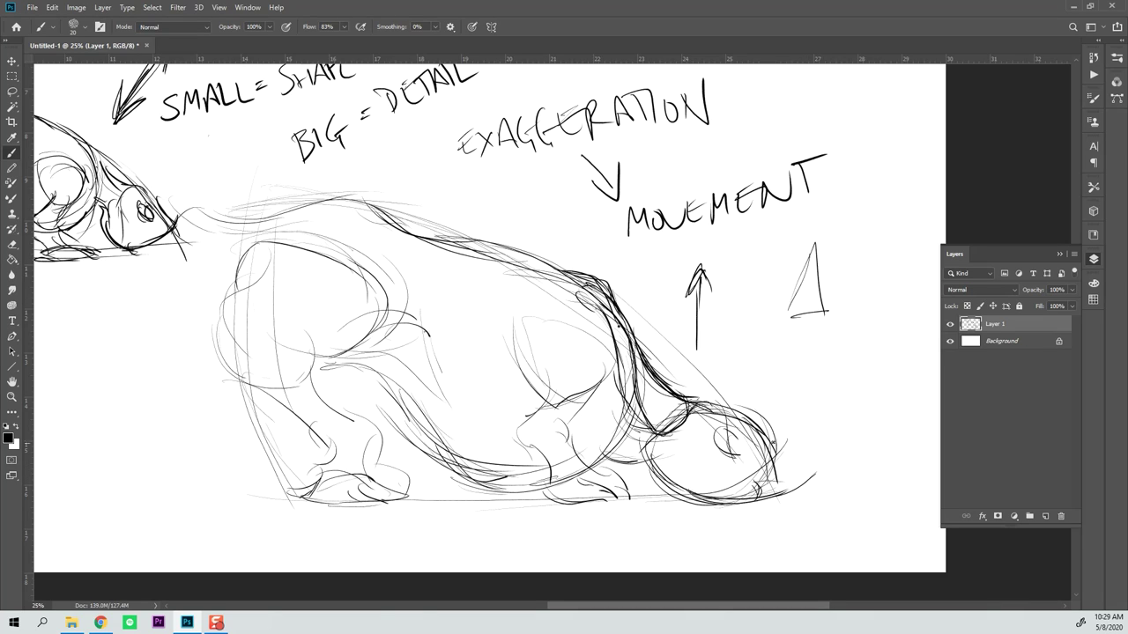
{"action": "mouse_move", "coordinate": [762, 482]}
{"action": "left_mouse_down"}
{"action": "mouse_move", "coordinate": [803, 460]}
{"action": "mouse_move", "coordinate": [781, 495]}
{"action": "left_mouse_up"}
{"action": "mouse_move", "coordinate": [821, 445]}
{"action": "left_mouse_down"}
{"action": "mouse_move", "coordinate": [773, 498]}
{"action": "mouse_move", "coordinate": [760, 475]}
{"action": "mouse_move", "coordinate": [745, 474]}
{"action": "mouse_move", "coordinate": [741, 494]}
{"action": "mouse_move", "coordinate": [743, 475]}
{"action": "mouse_move", "coordinate": [762, 491]}
{"action": "mouse_move", "coordinate": [817, 431]}
{"action": "left_mouse_up"}
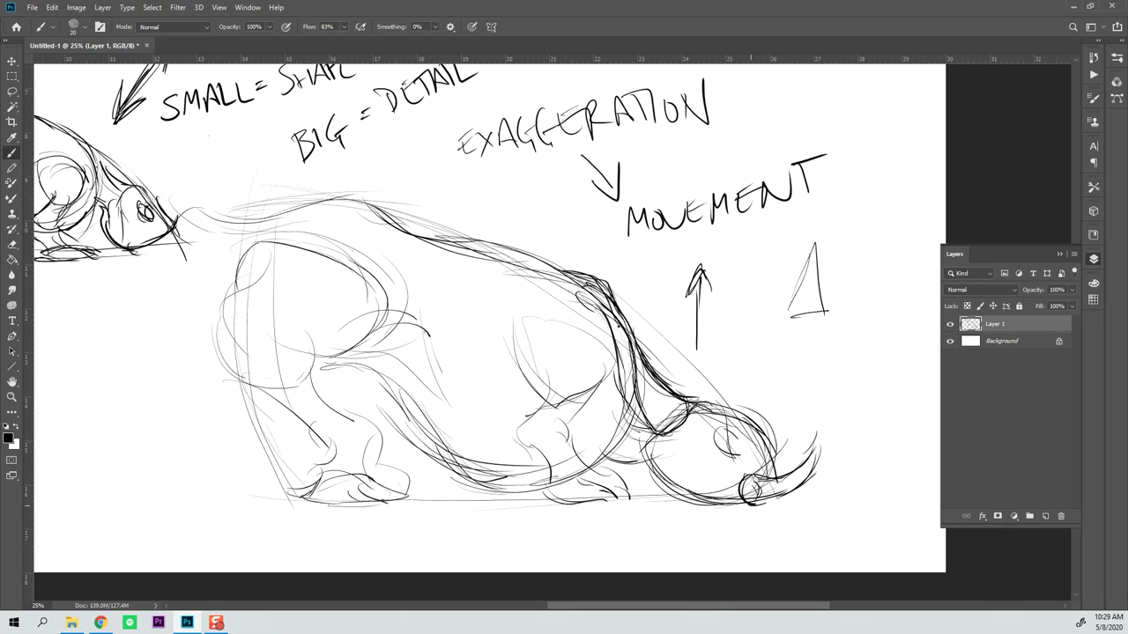
{"action": "mouse_move", "coordinate": [765, 502]}
{"action": "left_mouse_down"}
{"action": "mouse_move", "coordinate": [817, 434]}
{"action": "mouse_move", "coordinate": [822, 467]}
{"action": "mouse_move", "coordinate": [822, 435]}
{"action": "mouse_move", "coordinate": [814, 474]}
{"action": "mouse_move", "coordinate": [809, 465]}
{"action": "mouse_move", "coordinate": [775, 476]}
{"action": "mouse_move", "coordinate": [786, 467]}
{"action": "left_mouse_up"}
{"action": "mouse_move", "coordinate": [807, 432]}
{"action": "left_mouse_down"}
{"action": "mouse_move", "coordinate": [796, 464]}
{"action": "mouse_move", "coordinate": [804, 439]}
{"action": "mouse_move", "coordinate": [793, 453]}
{"action": "left_mouse_up"}
{"action": "left_click_drag", "start_coordinate": [794, 452], "coordinate": [772, 471]}
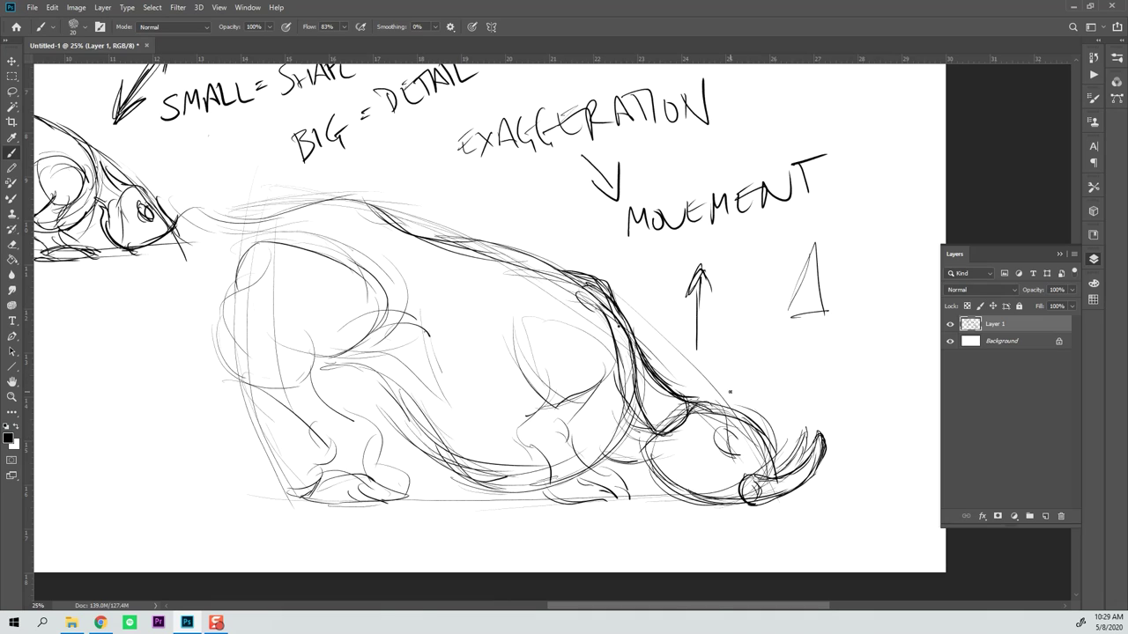
Step: Draw the third animal's eye with a dark round eyeball and curved folds around it
{"action": "mouse_move", "coordinate": [728, 437]}
{"action": "left_mouse_down"}
{"action": "mouse_move", "coordinate": [738, 459]}
{"action": "mouse_move", "coordinate": [745, 442]}
{"action": "left_mouse_up"}
{"action": "left_click_drag", "start_coordinate": [730, 428], "coordinate": [707, 440]}
{"action": "left_click_drag", "start_coordinate": [708, 439], "coordinate": [722, 462]}
{"action": "mouse_move", "coordinate": [712, 424]}
{"action": "left_mouse_down"}
{"action": "mouse_move", "coordinate": [705, 455]}
{"action": "mouse_move", "coordinate": [749, 464]}
{"action": "mouse_move", "coordinate": [728, 460]}
{"action": "left_mouse_up"}
{"action": "mouse_move", "coordinate": [736, 448]}
{"action": "left_mouse_down"}
{"action": "mouse_move", "coordinate": [756, 457]}
{"action": "mouse_move", "coordinate": [735, 453]}
{"action": "left_mouse_up"}
{"action": "mouse_move", "coordinate": [739, 457]}
{"action": "left_mouse_down"}
{"action": "mouse_move", "coordinate": [749, 461]}
{"action": "mouse_move", "coordinate": [726, 448]}
{"action": "left_mouse_up"}
{"action": "mouse_move", "coordinate": [728, 449]}
{"action": "left_mouse_down"}
{"action": "mouse_move", "coordinate": [754, 458]}
{"action": "mouse_move", "coordinate": [729, 461]}
{"action": "mouse_move", "coordinate": [729, 441]}
{"action": "mouse_move", "coordinate": [735, 459]}
{"action": "left_mouse_up"}
{"action": "mouse_move", "coordinate": [746, 455]}
{"action": "left_mouse_down"}
{"action": "mouse_move", "coordinate": [760, 460]}
{"action": "mouse_move", "coordinate": [730, 442]}
{"action": "mouse_move", "coordinate": [771, 468]}
{"action": "left_mouse_up"}
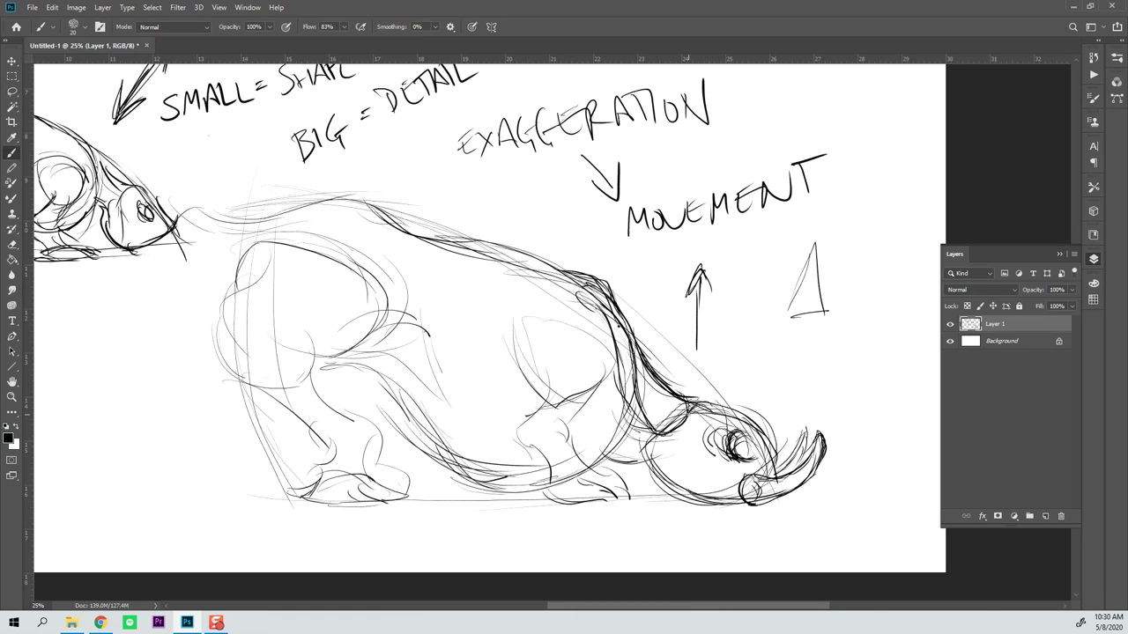
Step: Darken the third animal's forehead outline and eye, and add the mouth line behind the horn
{"action": "mouse_move", "coordinate": [713, 404]}
{"action": "left_mouse_down"}
{"action": "mouse_move", "coordinate": [696, 413]}
{"action": "mouse_move", "coordinate": [719, 404]}
{"action": "mouse_move", "coordinate": [758, 421]}
{"action": "mouse_move", "coordinate": [748, 418]}
{"action": "mouse_move", "coordinate": [776, 455]}
{"action": "left_mouse_up"}
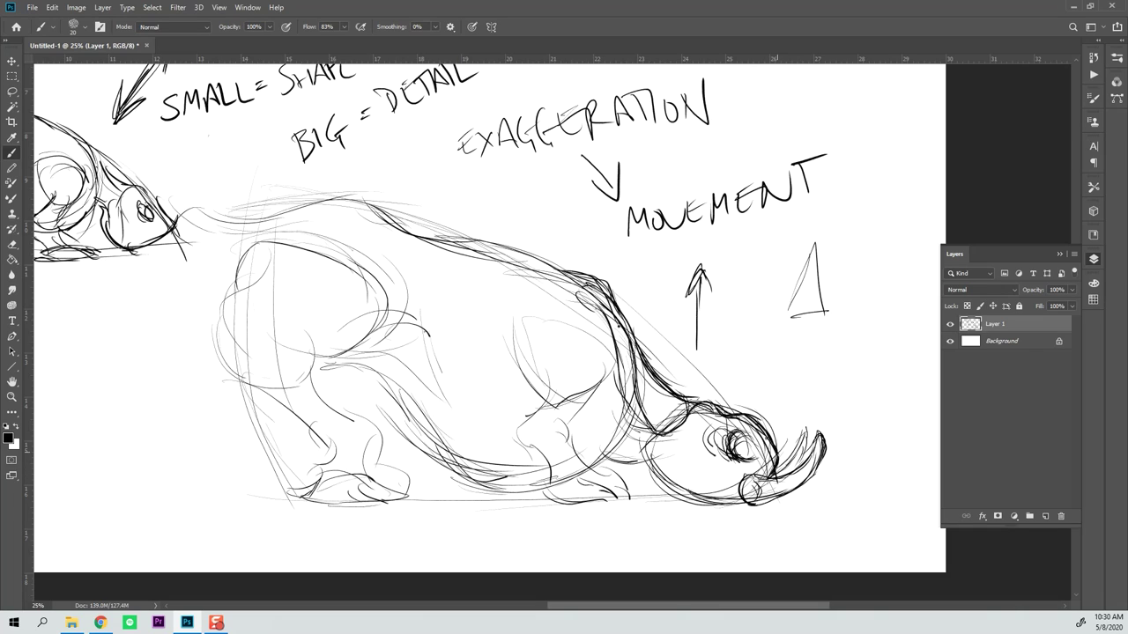
{"action": "mouse_move", "coordinate": [732, 434]}
{"action": "left_mouse_down"}
{"action": "mouse_move", "coordinate": [749, 443]}
{"action": "mouse_move", "coordinate": [735, 449]}
{"action": "left_mouse_up"}
{"action": "mouse_move", "coordinate": [732, 445]}
{"action": "left_mouse_down"}
{"action": "mouse_move", "coordinate": [742, 459]}
{"action": "mouse_move", "coordinate": [756, 443]}
{"action": "mouse_move", "coordinate": [758, 455]}
{"action": "left_mouse_up"}
{"action": "left_click_drag", "start_coordinate": [721, 481], "coordinate": [739, 478]}
{"action": "left_click_drag", "start_coordinate": [715, 478], "coordinate": [750, 477]}
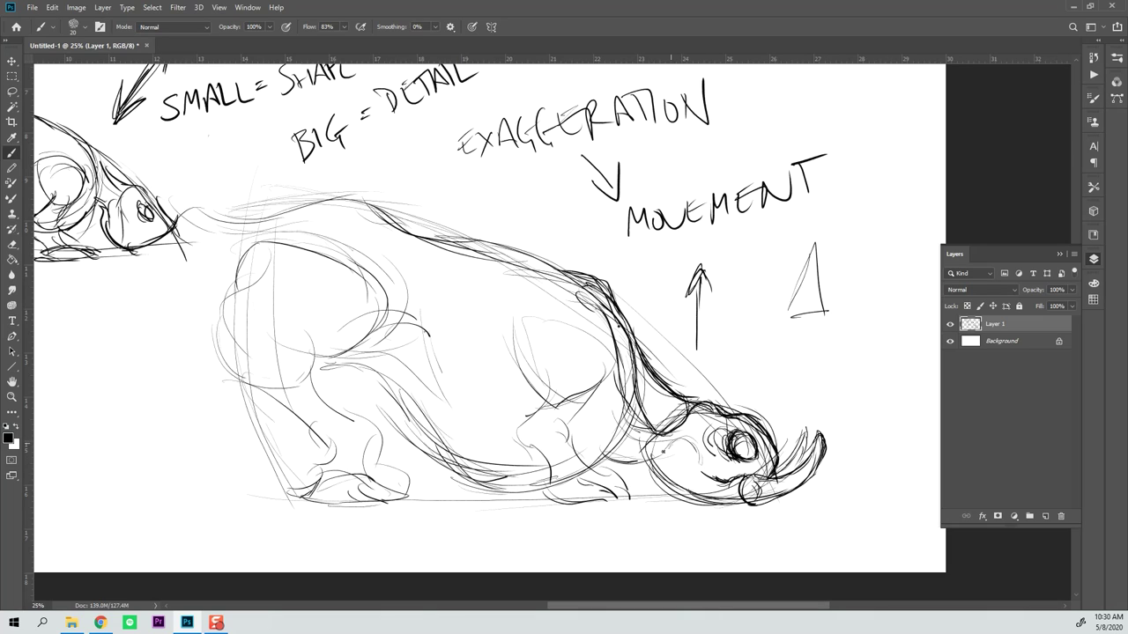
Step: Define the third animal's cheek and darken the jaw outline from the back of the head to the horn base
{"action": "mouse_move", "coordinate": [669, 444]}
{"action": "left_mouse_down"}
{"action": "mouse_move", "coordinate": [685, 445]}
{"action": "mouse_move", "coordinate": [657, 478]}
{"action": "mouse_move", "coordinate": [705, 440]}
{"action": "mouse_move", "coordinate": [711, 476]}
{"action": "left_mouse_up"}
{"action": "left_click_drag", "start_coordinate": [654, 461], "coordinate": [703, 504]}
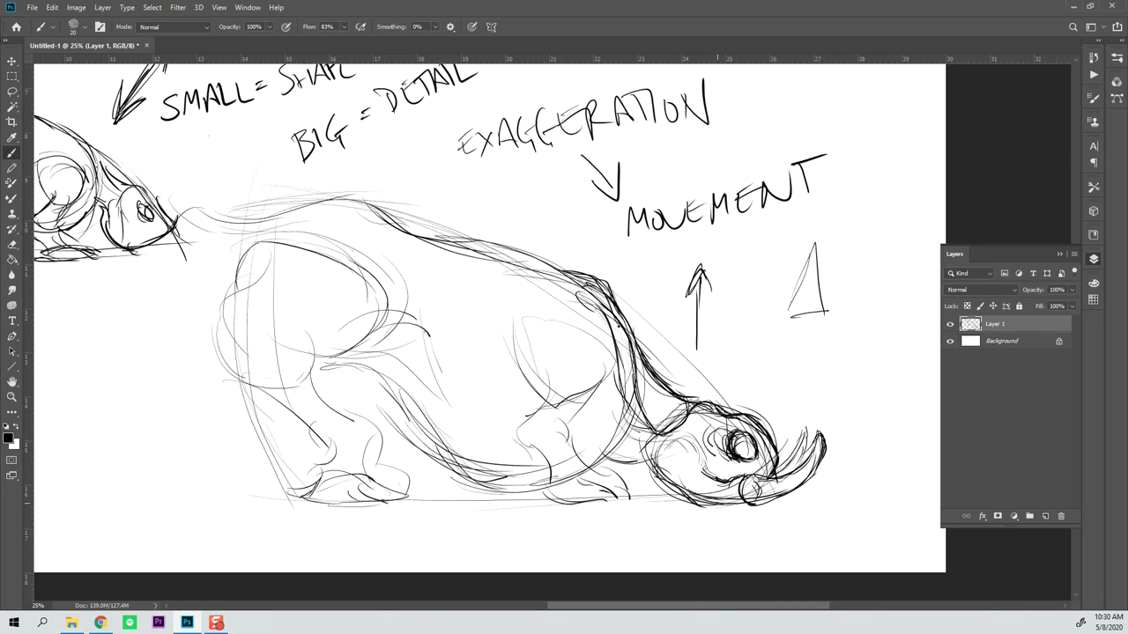
{"action": "left_click_drag", "start_coordinate": [697, 504], "coordinate": [747, 505]}
{"action": "left_click_drag", "start_coordinate": [691, 509], "coordinate": [750, 502]}
{"action": "mouse_move", "coordinate": [675, 487]}
{"action": "left_mouse_down"}
{"action": "mouse_move", "coordinate": [702, 508]}
{"action": "mouse_move", "coordinate": [651, 452]}
{"action": "left_mouse_up"}
{"action": "left_click_drag", "start_coordinate": [663, 479], "coordinate": [657, 449]}
{"action": "mouse_move", "coordinate": [744, 475]}
{"action": "left_mouse_down"}
{"action": "mouse_move", "coordinate": [736, 492]}
{"action": "mouse_move", "coordinate": [750, 494]}
{"action": "left_mouse_up"}
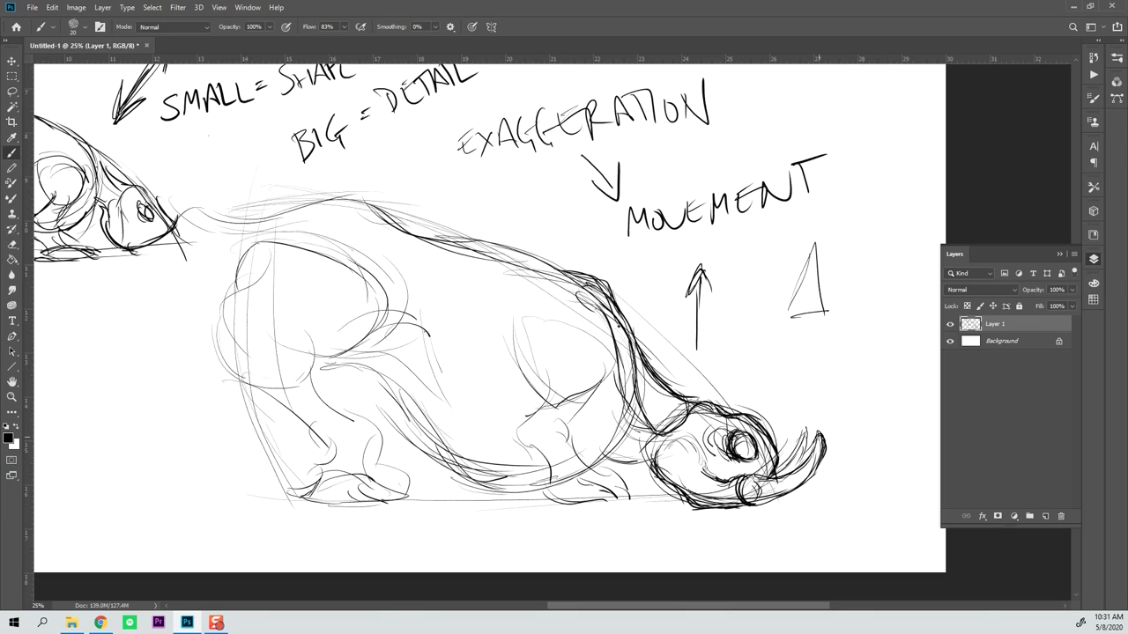
Step: Add a new layer and ink the rounded contour of the third animal's shoulder and upper front leg on it
{"action": "left_click", "coordinate": [1045, 516]}
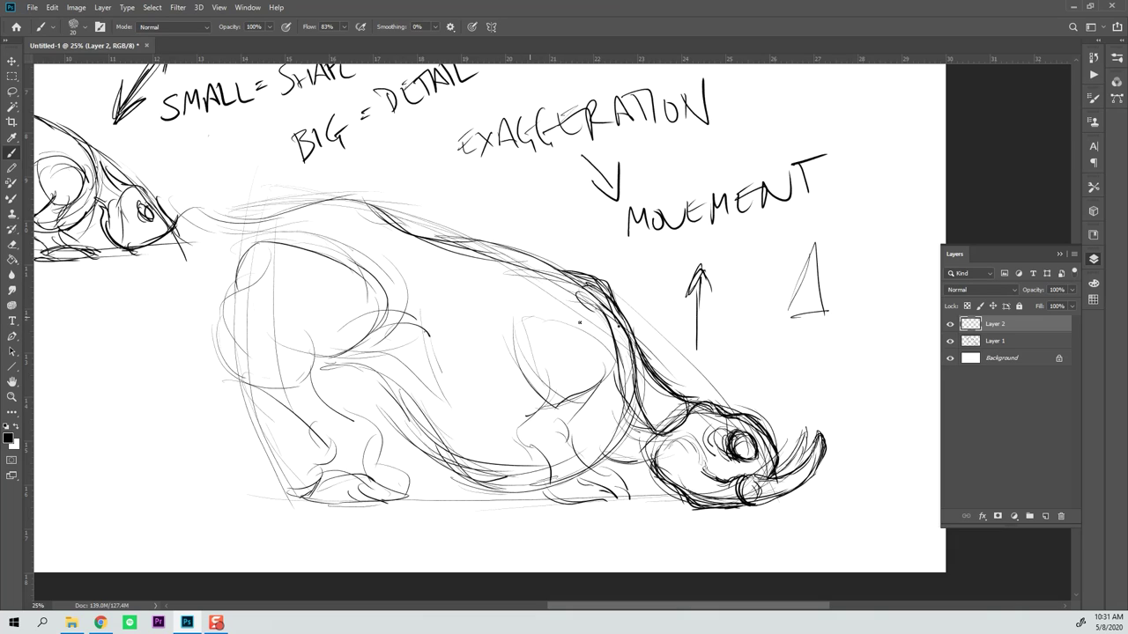
{"action": "mouse_move", "coordinate": [532, 315]}
{"action": "left_mouse_down"}
{"action": "mouse_move", "coordinate": [596, 337]}
{"action": "mouse_move", "coordinate": [610, 355]}
{"action": "mouse_move", "coordinate": [588, 324]}
{"action": "mouse_move", "coordinate": [610, 379]}
{"action": "mouse_move", "coordinate": [583, 396]}
{"action": "mouse_move", "coordinate": [607, 374]}
{"action": "left_mouse_up"}
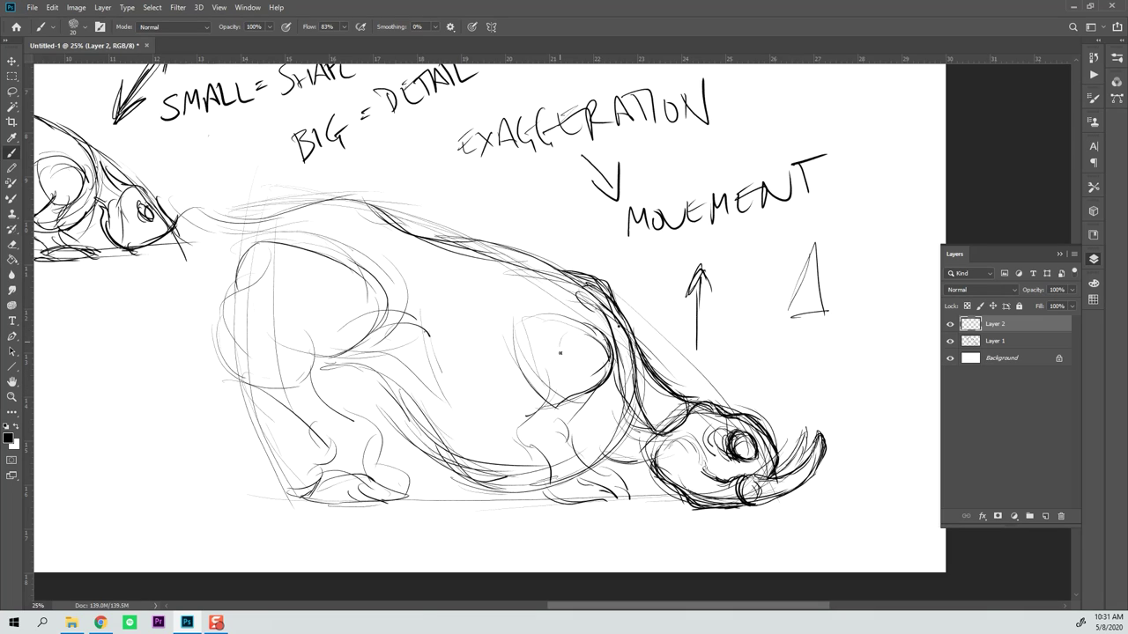
{"action": "mouse_move", "coordinate": [560, 326]}
{"action": "left_mouse_down"}
{"action": "mouse_move", "coordinate": [551, 381]}
{"action": "mouse_move", "coordinate": [542, 362]}
{"action": "mouse_move", "coordinate": [545, 406]}
{"action": "left_mouse_up"}
{"action": "left_click_drag", "start_coordinate": [555, 335], "coordinate": [536, 373]}
{"action": "mouse_move", "coordinate": [548, 314]}
{"action": "left_mouse_down"}
{"action": "mouse_move", "coordinate": [536, 382]}
{"action": "mouse_move", "coordinate": [548, 403]}
{"action": "left_mouse_up"}
{"action": "left_click_drag", "start_coordinate": [583, 390], "coordinate": [547, 416]}
{"action": "left_click_drag", "start_coordinate": [557, 363], "coordinate": [552, 395]}
{"action": "left_click_drag", "start_coordinate": [580, 314], "coordinate": [538, 333]}
{"action": "left_click_drag", "start_coordinate": [541, 339], "coordinate": [537, 354]}
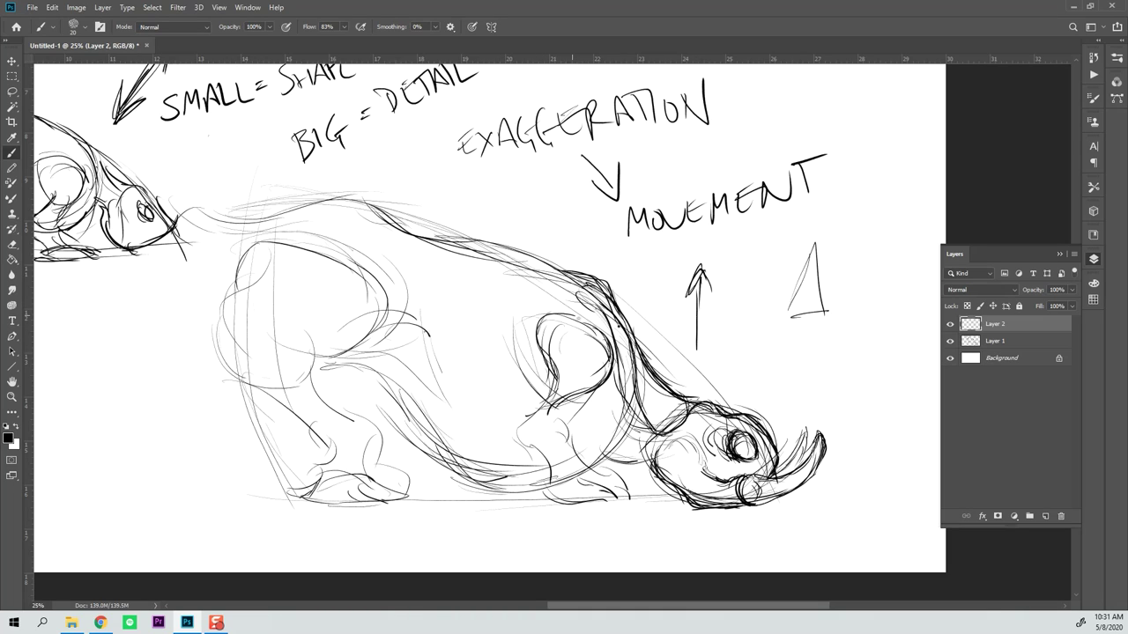
Step: Ink the third animal's front leg from the shoulder down through the bulging middle joint
{"action": "mouse_move", "coordinate": [587, 393]}
{"action": "left_mouse_down"}
{"action": "mouse_move", "coordinate": [562, 428]}
{"action": "mouse_move", "coordinate": [562, 405]}
{"action": "mouse_move", "coordinate": [550, 422]}
{"action": "left_mouse_up"}
{"action": "left_click_drag", "start_coordinate": [554, 375], "coordinate": [529, 426]}
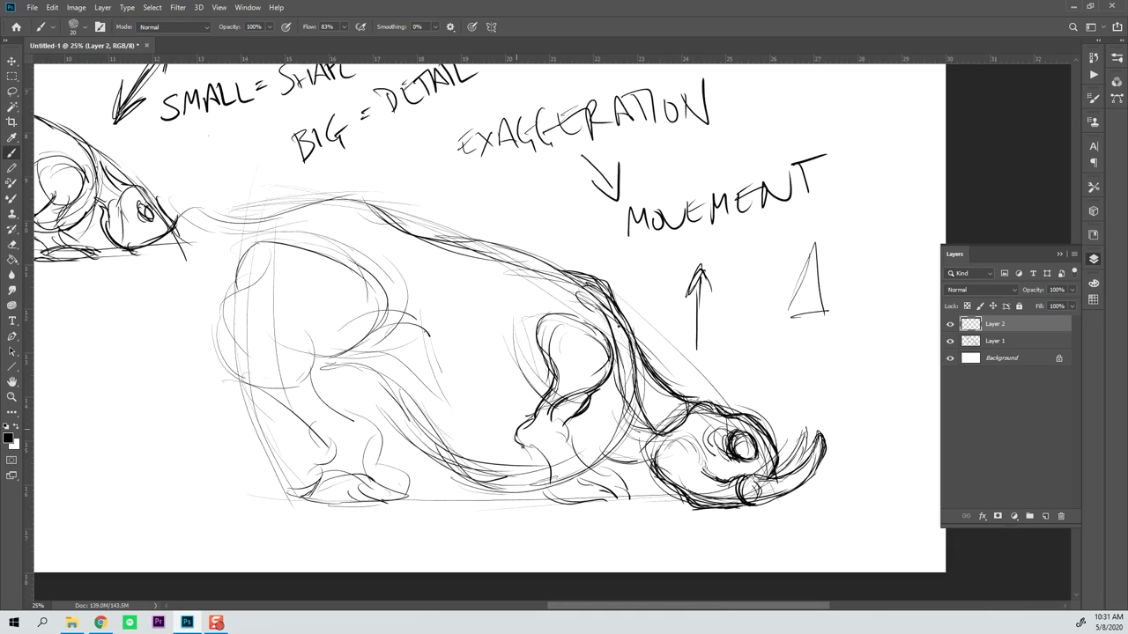
{"action": "mouse_move", "coordinate": [525, 426]}
{"action": "left_mouse_down"}
{"action": "mouse_move", "coordinate": [518, 451]}
{"action": "mouse_move", "coordinate": [516, 435]}
{"action": "mouse_move", "coordinate": [533, 449]}
{"action": "left_mouse_up"}
{"action": "mouse_move", "coordinate": [529, 448]}
{"action": "left_mouse_down"}
{"action": "mouse_move", "coordinate": [541, 459]}
{"action": "mouse_move", "coordinate": [530, 435]}
{"action": "left_mouse_up"}
{"action": "mouse_move", "coordinate": [542, 434]}
{"action": "left_mouse_down"}
{"action": "mouse_move", "coordinate": [530, 447]}
{"action": "mouse_move", "coordinate": [556, 474]}
{"action": "mouse_move", "coordinate": [555, 453]}
{"action": "mouse_move", "coordinate": [564, 480]}
{"action": "mouse_move", "coordinate": [540, 427]}
{"action": "mouse_move", "coordinate": [561, 428]}
{"action": "mouse_move", "coordinate": [550, 417]}
{"action": "left_mouse_up"}
{"action": "right_click", "coordinate": [553, 413]}
{"action": "left_click", "coordinate": [529, 422]}
{"action": "left_click_drag", "start_coordinate": [533, 427], "coordinate": [569, 430]}
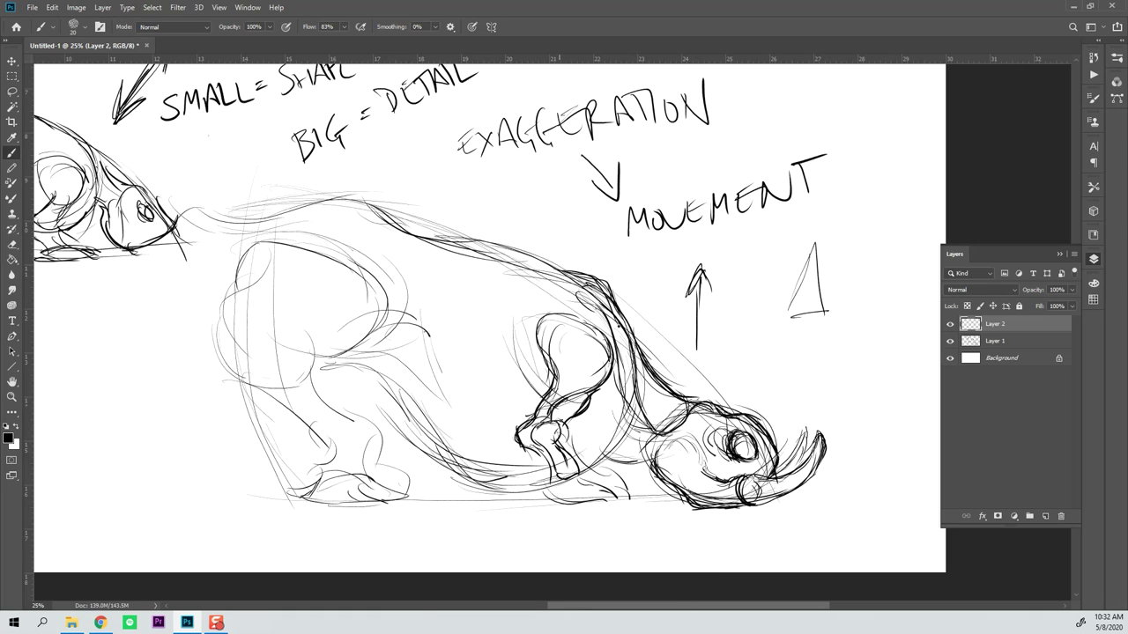
Step: Ink the third animal's lower front leg, and draw the foot with rounded toes
{"action": "left_click_drag", "start_coordinate": [568, 430], "coordinate": [578, 457]}
{"action": "mouse_move", "coordinate": [569, 484]}
{"action": "left_mouse_down"}
{"action": "mouse_move", "coordinate": [550, 487]}
{"action": "mouse_move", "coordinate": [587, 481]}
{"action": "mouse_move", "coordinate": [552, 504]}
{"action": "mouse_move", "coordinate": [577, 502]}
{"action": "left_mouse_up"}
{"action": "mouse_move", "coordinate": [581, 503]}
{"action": "left_mouse_down"}
{"action": "mouse_move", "coordinate": [564, 507]}
{"action": "mouse_move", "coordinate": [575, 508]}
{"action": "left_mouse_up"}
{"action": "mouse_move", "coordinate": [582, 491]}
{"action": "left_mouse_down"}
{"action": "mouse_move", "coordinate": [566, 503]}
{"action": "mouse_move", "coordinate": [610, 494]}
{"action": "mouse_move", "coordinate": [622, 505]}
{"action": "mouse_move", "coordinate": [595, 508]}
{"action": "mouse_move", "coordinate": [610, 511]}
{"action": "mouse_move", "coordinate": [622, 484]}
{"action": "mouse_move", "coordinate": [633, 506]}
{"action": "mouse_move", "coordinate": [596, 472]}
{"action": "left_mouse_up"}
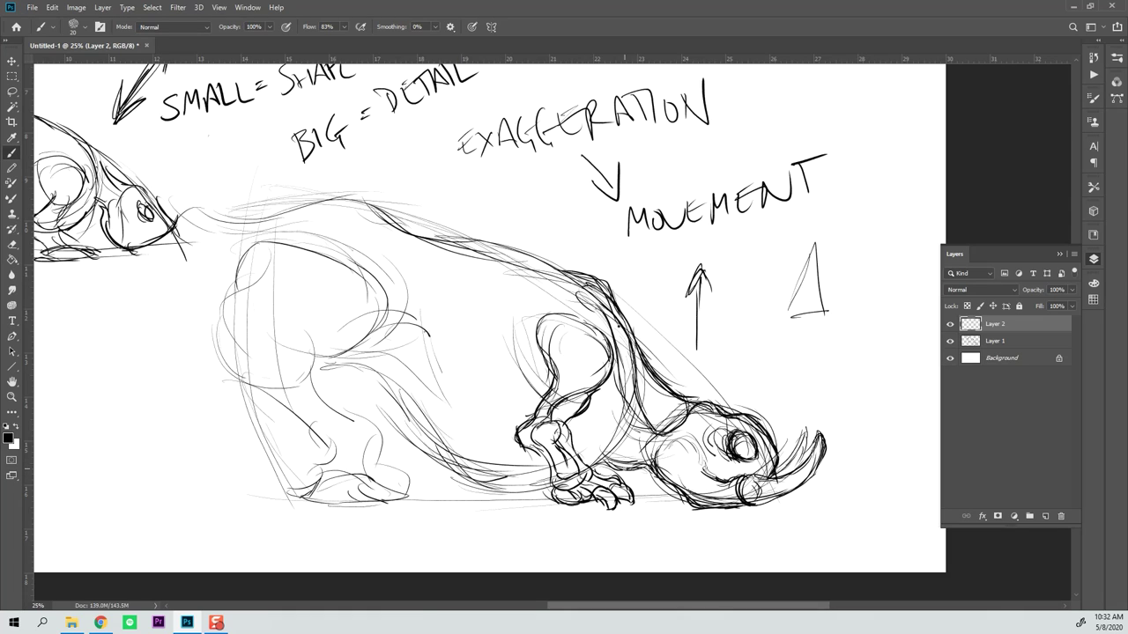
Step: Darken the third animal's belly line from the front foot back to the flank, and add a light curve across its side
{"action": "left_click_drag", "start_coordinate": [518, 493], "coordinate": [541, 487]}
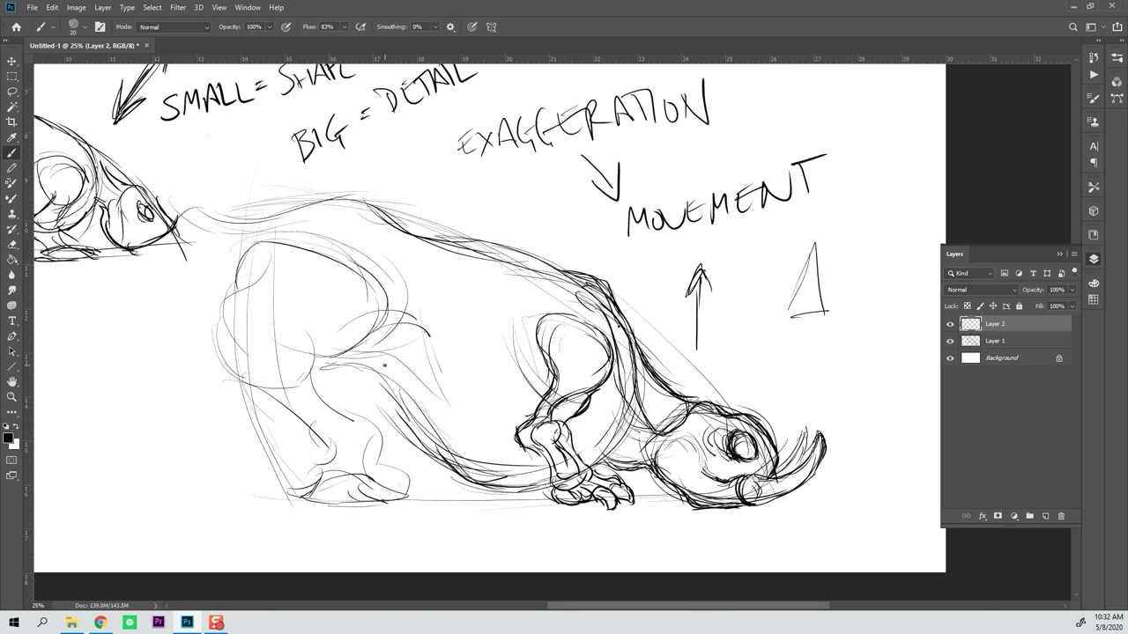
{"action": "mouse_move", "coordinate": [411, 409]}
{"action": "left_mouse_down"}
{"action": "mouse_move", "coordinate": [465, 467]}
{"action": "mouse_move", "coordinate": [421, 438]}
{"action": "mouse_move", "coordinate": [474, 486]}
{"action": "mouse_move", "coordinate": [496, 488]}
{"action": "left_mouse_up"}
{"action": "left_click_drag", "start_coordinate": [381, 380], "coordinate": [412, 426]}
{"action": "left_click_drag", "start_coordinate": [420, 373], "coordinate": [485, 420]}
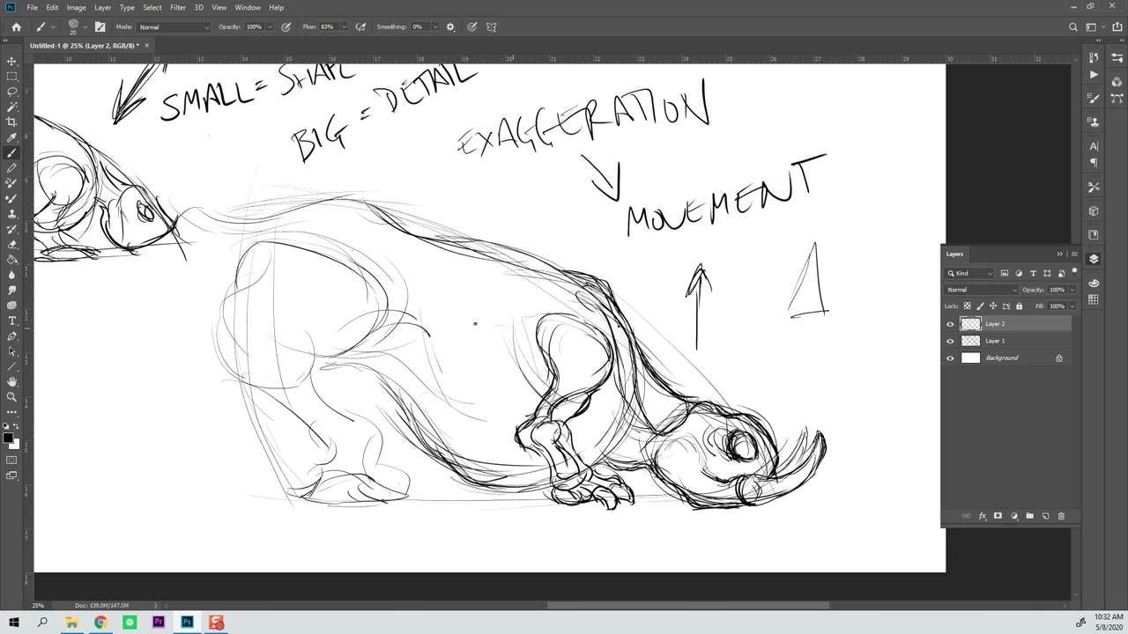
Step: Draw a dark wavy muscle contour along the third animal's side from behind the shoulder up to the back
{"action": "mouse_move", "coordinate": [511, 331]}
{"action": "left_mouse_down"}
{"action": "mouse_move", "coordinate": [539, 372]}
{"action": "mouse_move", "coordinate": [563, 349]}
{"action": "mouse_move", "coordinate": [528, 340]}
{"action": "mouse_move", "coordinate": [539, 362]}
{"action": "mouse_move", "coordinate": [516, 336]}
{"action": "mouse_move", "coordinate": [429, 323]}
{"action": "mouse_move", "coordinate": [508, 324]}
{"action": "mouse_move", "coordinate": [460, 328]}
{"action": "mouse_move", "coordinate": [531, 348]}
{"action": "left_mouse_up"}
{"action": "mouse_move", "coordinate": [502, 323]}
{"action": "left_mouse_down"}
{"action": "mouse_move", "coordinate": [417, 287]}
{"action": "mouse_move", "coordinate": [379, 244]}
{"action": "mouse_move", "coordinate": [444, 282]}
{"action": "left_mouse_up"}
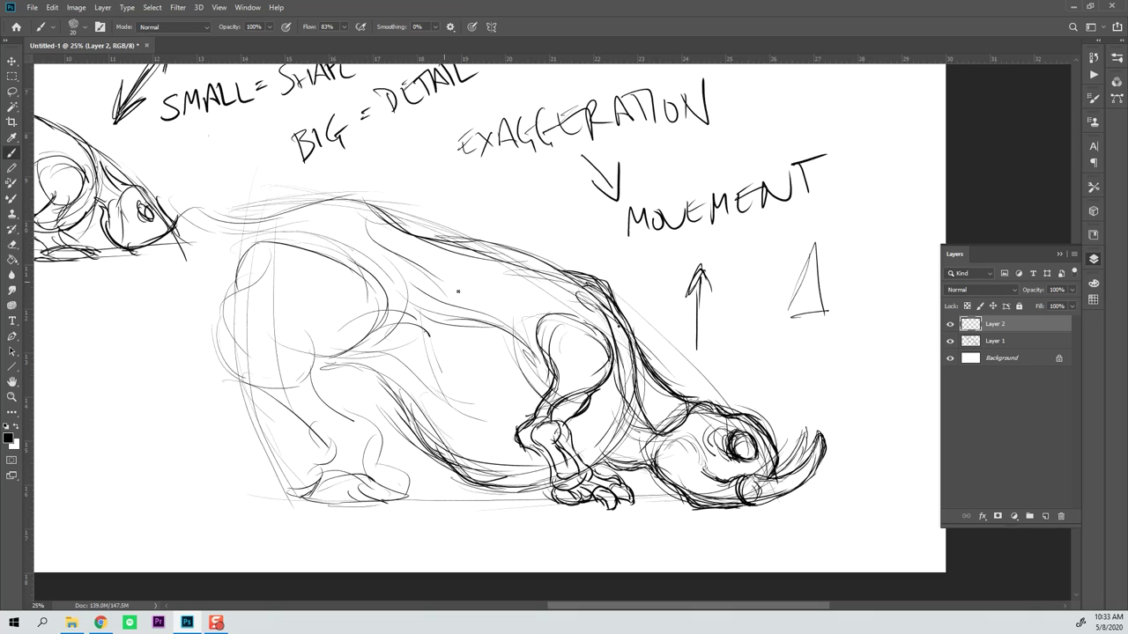
{"action": "left_click_drag", "start_coordinate": [384, 243], "coordinate": [450, 301]}
{"action": "mouse_move", "coordinate": [447, 299]}
{"action": "left_mouse_down"}
{"action": "mouse_move", "coordinate": [523, 342]}
{"action": "mouse_move", "coordinate": [547, 381]}
{"action": "left_mouse_up"}
{"action": "left_click_drag", "start_coordinate": [522, 337], "coordinate": [371, 240]}
{"action": "mouse_move", "coordinate": [375, 238]}
{"action": "left_mouse_down"}
{"action": "mouse_move", "coordinate": [395, 239]}
{"action": "mouse_move", "coordinate": [542, 364]}
{"action": "mouse_move", "coordinate": [541, 380]}
{"action": "mouse_move", "coordinate": [515, 332]}
{"action": "left_mouse_up"}
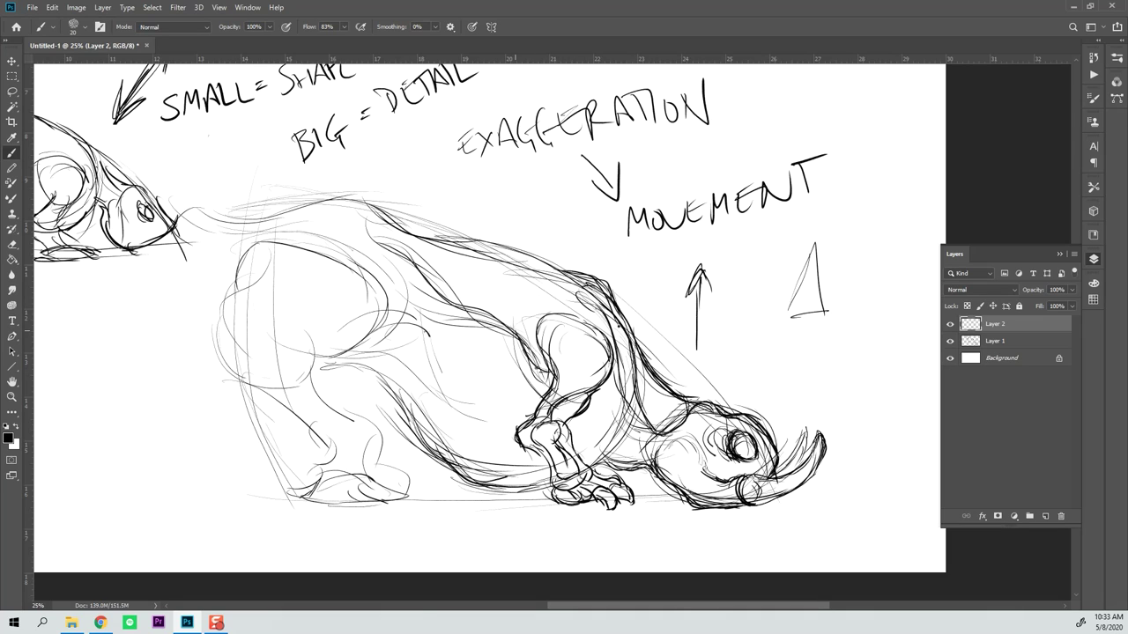
{"action": "left_click_drag", "start_coordinate": [540, 370], "coordinate": [415, 276]}
{"action": "mouse_move", "coordinate": [541, 367]}
{"action": "left_mouse_down"}
{"action": "mouse_move", "coordinate": [365, 226]}
{"action": "mouse_move", "coordinate": [361, 252]}
{"action": "mouse_move", "coordinate": [407, 233]}
{"action": "left_mouse_up"}
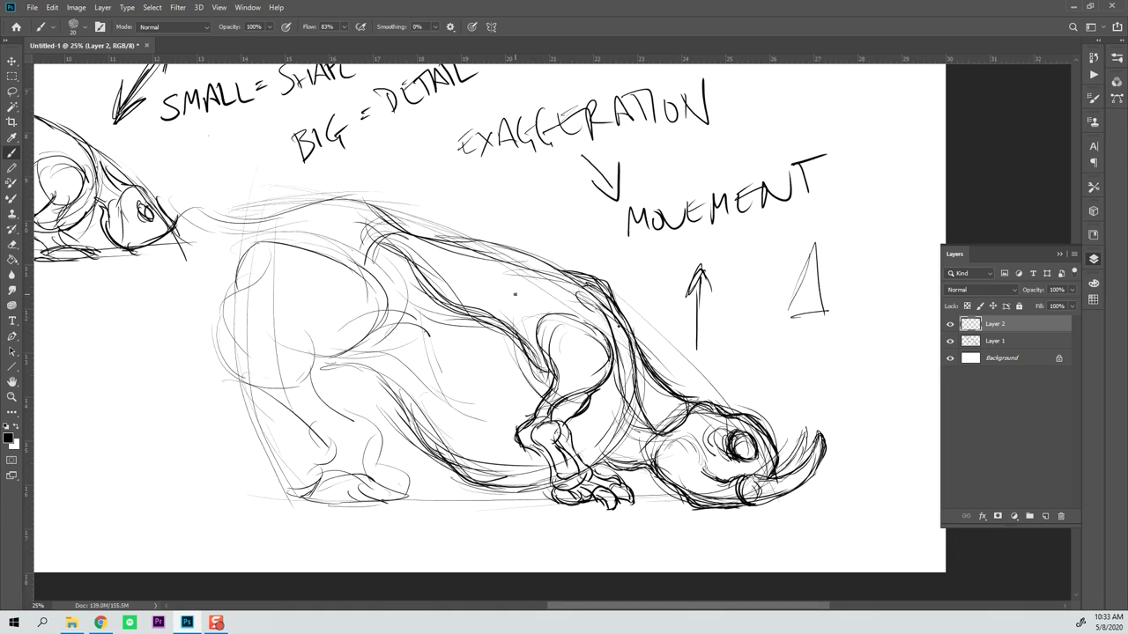
Step: Ink the third animal's arched shoulder contour around the upper front leg, and darken its back line along to the tail stub
{"action": "mouse_move", "coordinate": [516, 284]}
{"action": "left_mouse_down"}
{"action": "mouse_move", "coordinate": [585, 308]}
{"action": "mouse_move", "coordinate": [520, 283]}
{"action": "mouse_move", "coordinate": [502, 315]}
{"action": "mouse_move", "coordinate": [518, 336]}
{"action": "left_mouse_up"}
{"action": "mouse_move", "coordinate": [505, 323]}
{"action": "left_mouse_down"}
{"action": "mouse_move", "coordinate": [503, 305]}
{"action": "mouse_move", "coordinate": [599, 315]}
{"action": "mouse_move", "coordinate": [601, 327]}
{"action": "left_mouse_up"}
{"action": "mouse_move", "coordinate": [590, 315]}
{"action": "left_mouse_down"}
{"action": "mouse_move", "coordinate": [560, 308]}
{"action": "mouse_move", "coordinate": [534, 351]}
{"action": "mouse_move", "coordinate": [591, 314]}
{"action": "mouse_move", "coordinate": [606, 324]}
{"action": "left_mouse_up"}
{"action": "mouse_move", "coordinate": [546, 277]}
{"action": "left_mouse_down"}
{"action": "mouse_move", "coordinate": [564, 286]}
{"action": "mouse_move", "coordinate": [500, 326]}
{"action": "mouse_move", "coordinate": [518, 334]}
{"action": "left_mouse_up"}
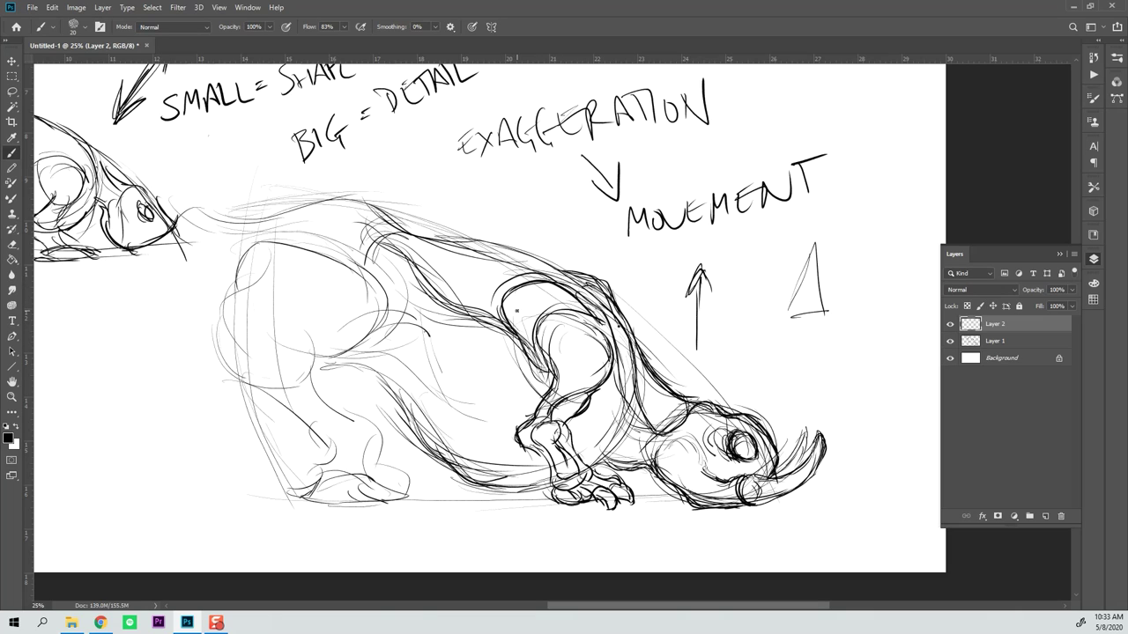
{"action": "mouse_move", "coordinate": [516, 294]}
{"action": "left_mouse_down"}
{"action": "mouse_move", "coordinate": [515, 330]}
{"action": "mouse_move", "coordinate": [539, 363]}
{"action": "left_mouse_up"}
{"action": "left_click_drag", "start_coordinate": [509, 316], "coordinate": [544, 364]}
{"action": "left_click_drag", "start_coordinate": [500, 283], "coordinate": [511, 317]}
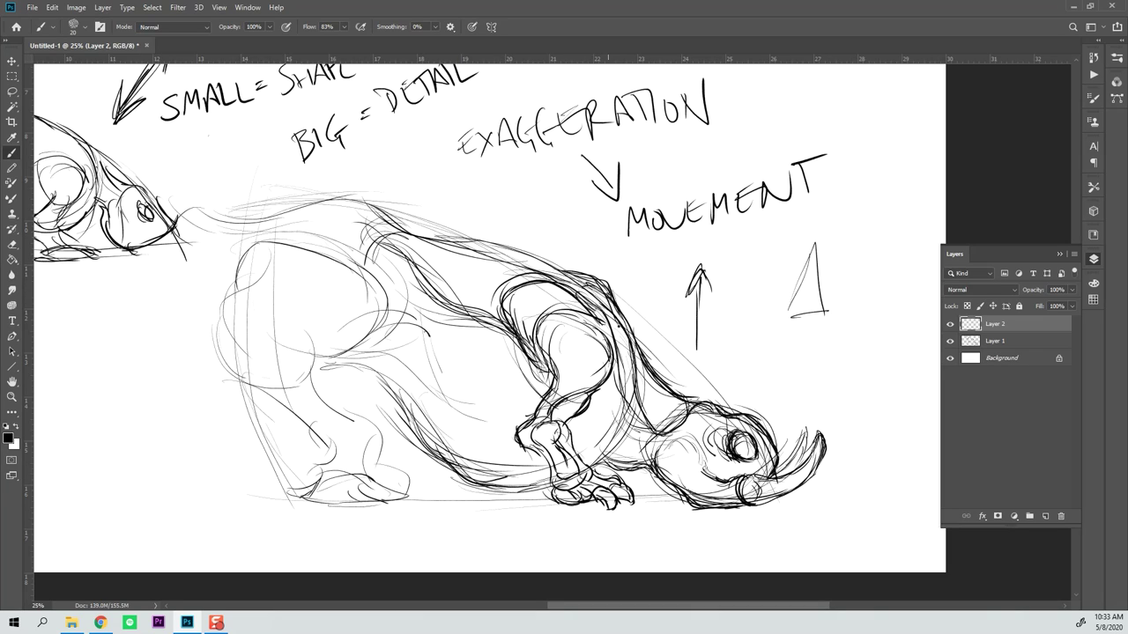
{"action": "mouse_move", "coordinate": [613, 292]}
{"action": "left_mouse_down"}
{"action": "mouse_move", "coordinate": [534, 252]}
{"action": "mouse_move", "coordinate": [446, 241]}
{"action": "mouse_move", "coordinate": [376, 208]}
{"action": "mouse_move", "coordinate": [294, 209]}
{"action": "mouse_move", "coordinate": [386, 221]}
{"action": "mouse_move", "coordinate": [264, 204]}
{"action": "mouse_move", "coordinate": [226, 222]}
{"action": "mouse_move", "coordinate": [182, 209]}
{"action": "mouse_move", "coordinate": [201, 254]}
{"action": "mouse_move", "coordinate": [250, 242]}
{"action": "mouse_move", "coordinate": [241, 263]}
{"action": "left_mouse_up"}
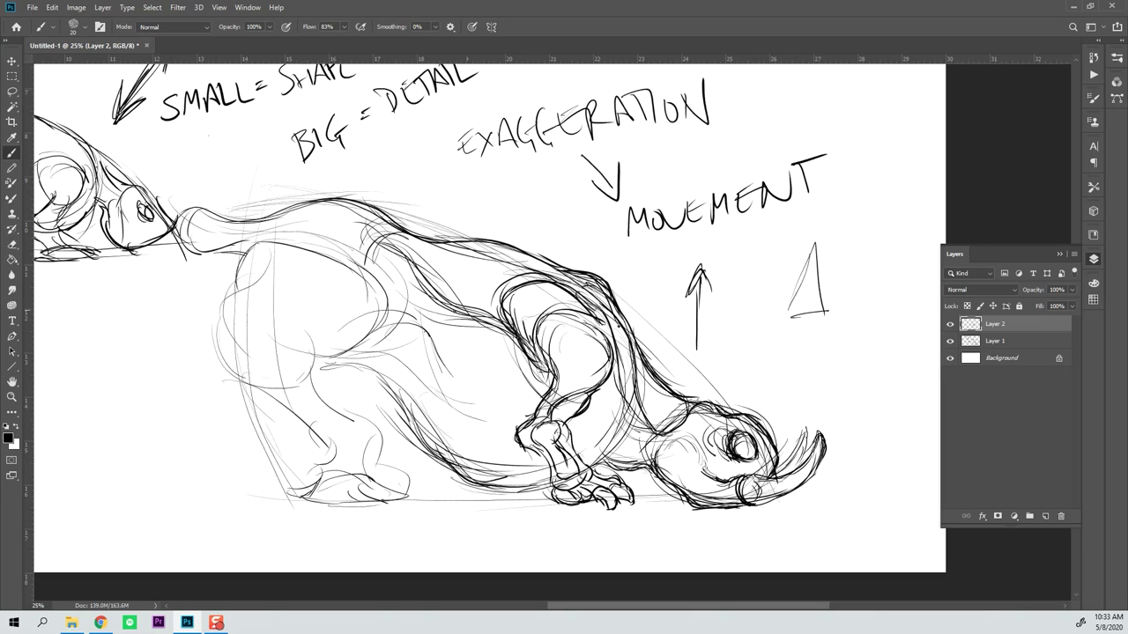
Step: Draw dark curved contours down the third animal's side, wrapping the ribcage and flank from the back to the belly
{"action": "left_click_drag", "start_coordinate": [404, 310], "coordinate": [396, 391]}
{"action": "left_click_drag", "start_coordinate": [401, 262], "coordinate": [377, 399]}
{"action": "mouse_move", "coordinate": [447, 298]}
{"action": "left_mouse_down"}
{"action": "mouse_move", "coordinate": [431, 444]}
{"action": "mouse_move", "coordinate": [443, 460]}
{"action": "left_mouse_up"}
{"action": "mouse_move", "coordinate": [442, 459]}
{"action": "left_mouse_down"}
{"action": "mouse_move", "coordinate": [435, 429]}
{"action": "mouse_move", "coordinate": [459, 323]}
{"action": "left_mouse_up"}
{"action": "mouse_move", "coordinate": [438, 377]}
{"action": "left_mouse_down"}
{"action": "mouse_move", "coordinate": [432, 448]}
{"action": "mouse_move", "coordinate": [454, 467]}
{"action": "mouse_move", "coordinate": [441, 293]}
{"action": "mouse_move", "coordinate": [436, 466]}
{"action": "left_mouse_up"}
{"action": "mouse_move", "coordinate": [398, 315]}
{"action": "left_mouse_down"}
{"action": "mouse_move", "coordinate": [381, 410]}
{"action": "mouse_move", "coordinate": [416, 421]}
{"action": "mouse_move", "coordinate": [417, 437]}
{"action": "left_mouse_up"}
{"action": "mouse_move", "coordinate": [393, 400]}
{"action": "left_mouse_down"}
{"action": "mouse_move", "coordinate": [407, 431]}
{"action": "mouse_move", "coordinate": [446, 461]}
{"action": "left_mouse_up"}
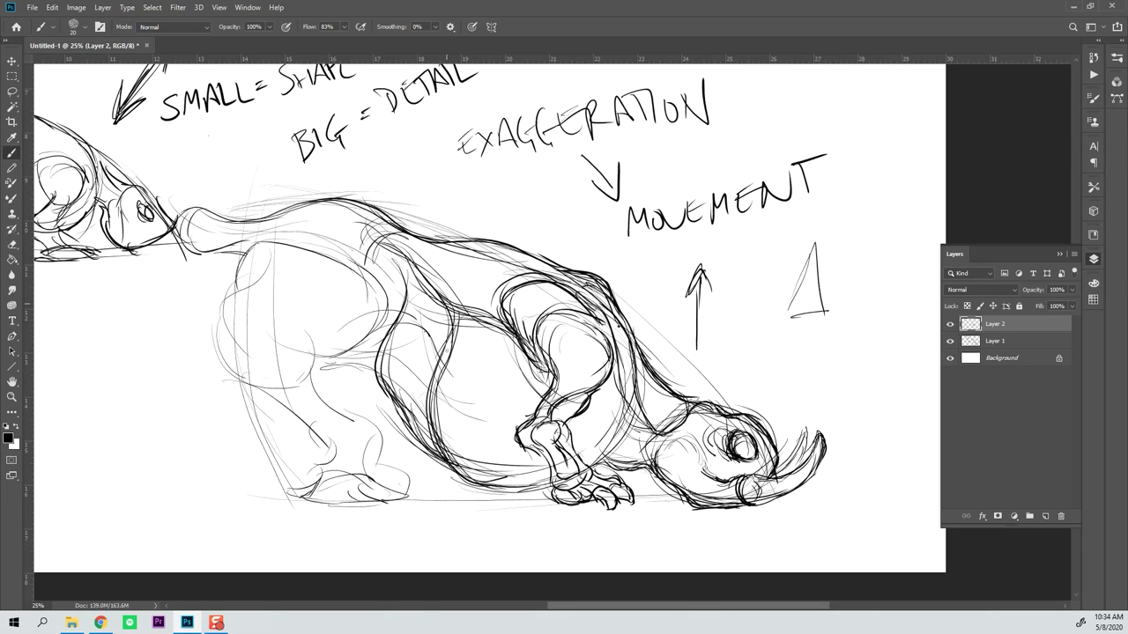
{"action": "left_click_drag", "start_coordinate": [439, 344], "coordinate": [447, 438]}
Step: Sketch a slanted cylinder in the blank area behind the third animal, with curved and wavy cross-contours wrapping around it
{"action": "left_click_drag", "start_coordinate": [72, 442], "coordinate": [209, 480]}
{"action": "left_click_drag", "start_coordinate": [213, 421], "coordinate": [204, 476]}
{"action": "mouse_move", "coordinate": [69, 445]}
{"action": "left_mouse_down"}
{"action": "mouse_move", "coordinate": [78, 390]}
{"action": "mouse_move", "coordinate": [91, 380]}
{"action": "left_mouse_up"}
{"action": "left_click_drag", "start_coordinate": [95, 364], "coordinate": [215, 419]}
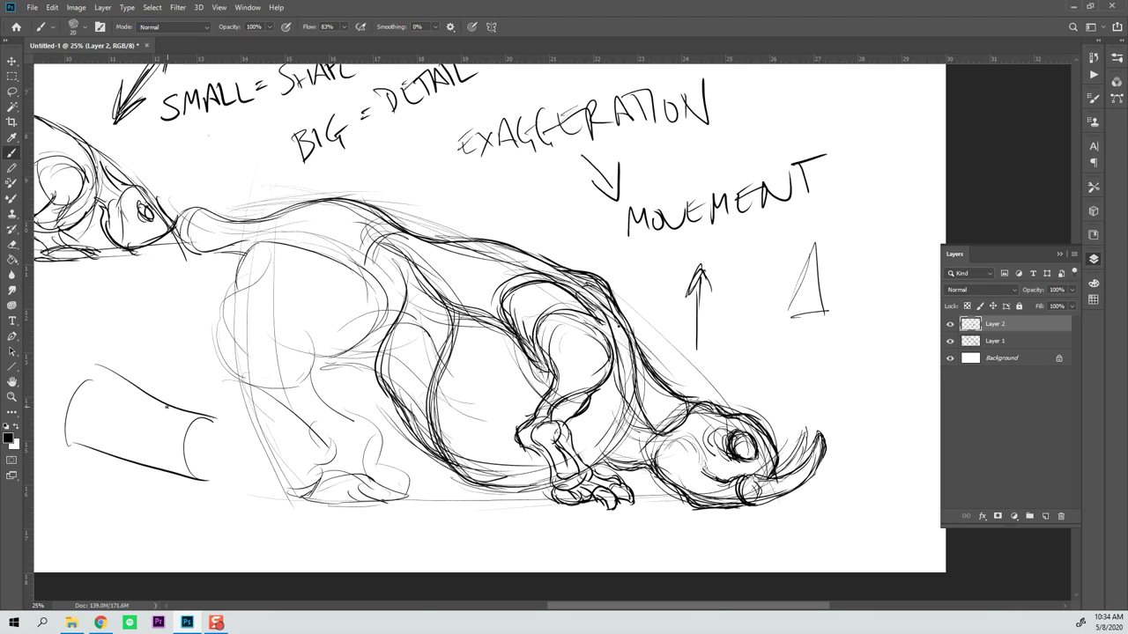
{"action": "left_click_drag", "start_coordinate": [128, 390], "coordinate": [144, 457]}
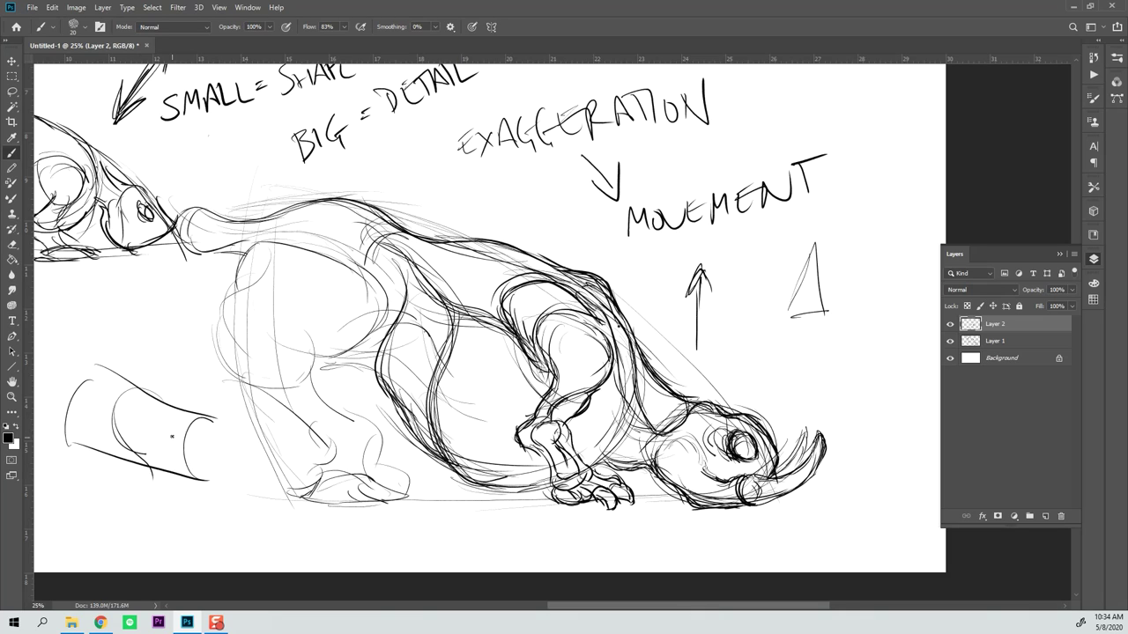
{"action": "mouse_move", "coordinate": [98, 367]}
{"action": "left_mouse_down"}
{"action": "mouse_move", "coordinate": [128, 378]}
{"action": "mouse_move", "coordinate": [110, 423]}
{"action": "mouse_move", "coordinate": [160, 474]}
{"action": "left_mouse_up"}
{"action": "mouse_move", "coordinate": [135, 384]}
{"action": "left_mouse_down"}
{"action": "mouse_move", "coordinate": [164, 417]}
{"action": "mouse_move", "coordinate": [183, 474]}
{"action": "left_mouse_up"}
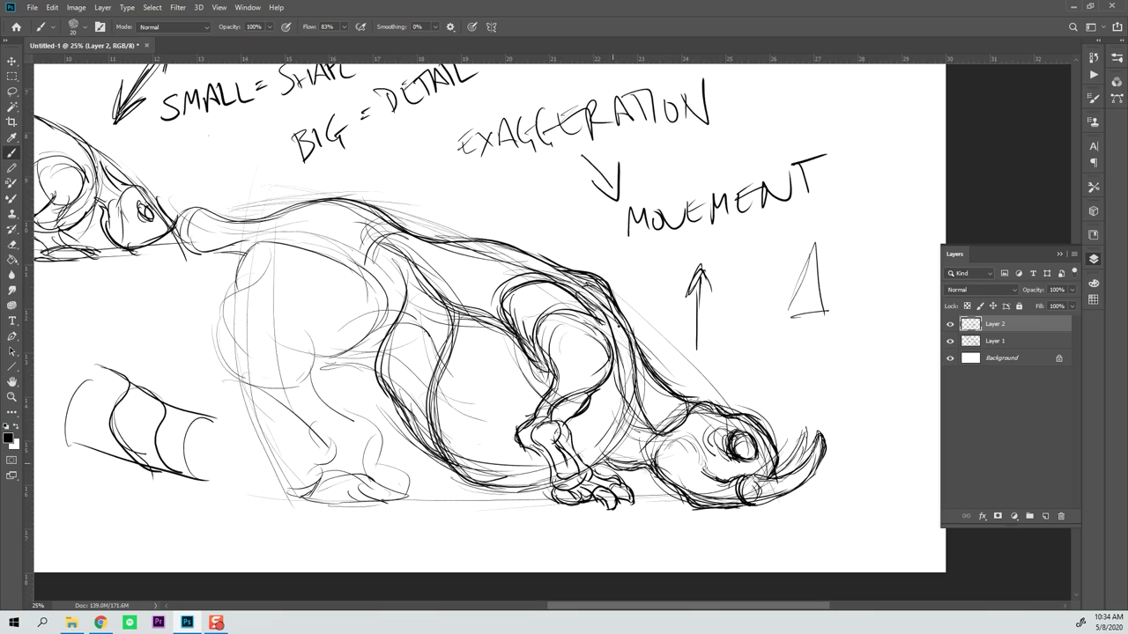
Step: Darken the third animal's chest line behind the head, and thicken the belly line from the front foot to the flank
{"action": "mouse_move", "coordinate": [594, 459]}
{"action": "left_mouse_down"}
{"action": "mouse_move", "coordinate": [622, 468]}
{"action": "mouse_move", "coordinate": [605, 457]}
{"action": "left_mouse_up"}
{"action": "mouse_move", "coordinate": [585, 465]}
{"action": "left_mouse_down"}
{"action": "mouse_move", "coordinate": [618, 469]}
{"action": "mouse_move", "coordinate": [604, 465]}
{"action": "left_mouse_up"}
{"action": "left_click_drag", "start_coordinate": [610, 460], "coordinate": [622, 469]}
{"action": "mouse_move", "coordinate": [554, 484]}
{"action": "left_mouse_down"}
{"action": "mouse_move", "coordinate": [461, 489]}
{"action": "mouse_move", "coordinate": [446, 468]}
{"action": "left_mouse_up"}
{"action": "mouse_move", "coordinate": [516, 487]}
{"action": "left_mouse_down"}
{"action": "mouse_move", "coordinate": [446, 468]}
{"action": "mouse_move", "coordinate": [404, 423]}
{"action": "left_mouse_up"}
{"action": "left_click_drag", "start_coordinate": [466, 482], "coordinate": [445, 469]}
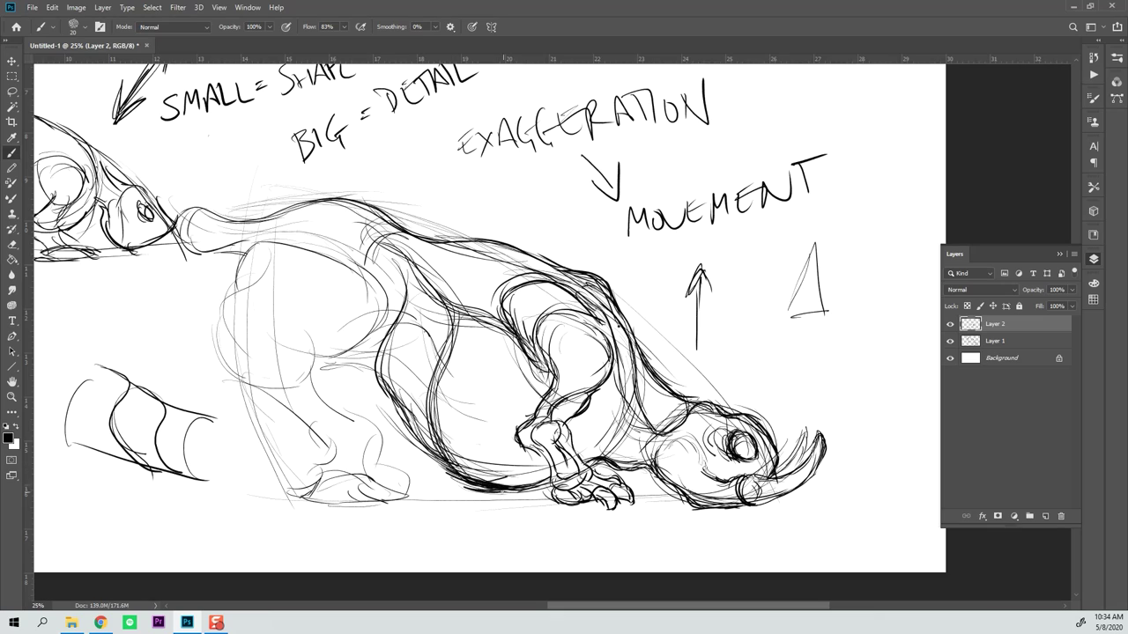
{"action": "mouse_move", "coordinate": [538, 484]}
{"action": "left_mouse_down"}
{"action": "mouse_move", "coordinate": [461, 483]}
{"action": "mouse_move", "coordinate": [419, 454]}
{"action": "left_mouse_up"}
{"action": "left_click_drag", "start_coordinate": [473, 486], "coordinate": [413, 438]}
Step: Ink the third animal's flank fold and the front edge of its thigh, and add short creases inside the knee
{"action": "mouse_move", "coordinate": [325, 363]}
{"action": "left_mouse_down"}
{"action": "mouse_move", "coordinate": [378, 366]}
{"action": "mouse_move", "coordinate": [362, 365]}
{"action": "mouse_move", "coordinate": [376, 380]}
{"action": "left_mouse_up"}
{"action": "mouse_move", "coordinate": [368, 359]}
{"action": "left_mouse_down"}
{"action": "mouse_move", "coordinate": [327, 363]}
{"action": "mouse_move", "coordinate": [355, 357]}
{"action": "mouse_move", "coordinate": [401, 309]}
{"action": "mouse_move", "coordinate": [359, 360]}
{"action": "mouse_move", "coordinate": [371, 375]}
{"action": "mouse_move", "coordinate": [316, 358]}
{"action": "left_mouse_up"}
{"action": "mouse_move", "coordinate": [342, 349]}
{"action": "left_mouse_down"}
{"action": "mouse_move", "coordinate": [309, 362]}
{"action": "mouse_move", "coordinate": [386, 279]}
{"action": "mouse_move", "coordinate": [392, 304]}
{"action": "left_mouse_up"}
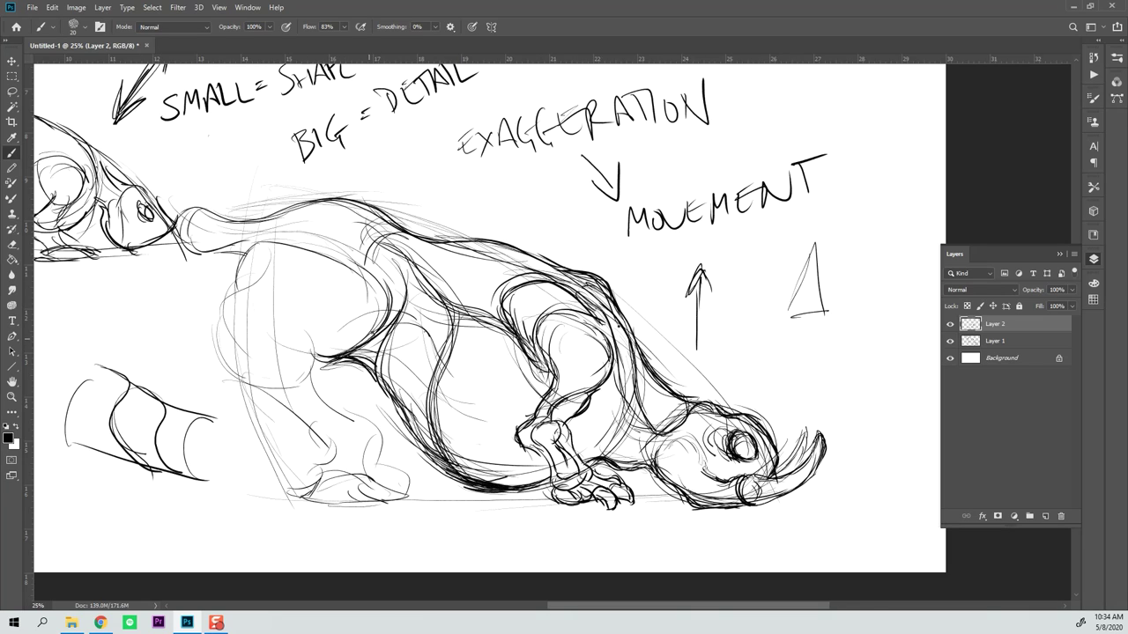
{"action": "mouse_move", "coordinate": [356, 266]}
{"action": "left_mouse_down"}
{"action": "mouse_move", "coordinate": [378, 336]}
{"action": "mouse_move", "coordinate": [377, 320]}
{"action": "mouse_move", "coordinate": [301, 351]}
{"action": "left_mouse_up"}
{"action": "mouse_move", "coordinate": [322, 298]}
{"action": "left_mouse_down"}
{"action": "mouse_move", "coordinate": [317, 340]}
{"action": "mouse_move", "coordinate": [347, 312]}
{"action": "mouse_move", "coordinate": [345, 268]}
{"action": "mouse_move", "coordinate": [321, 353]}
{"action": "mouse_move", "coordinate": [335, 334]}
{"action": "mouse_move", "coordinate": [332, 322]}
{"action": "mouse_move", "coordinate": [311, 348]}
{"action": "mouse_move", "coordinate": [334, 342]}
{"action": "mouse_move", "coordinate": [305, 366]}
{"action": "mouse_move", "coordinate": [340, 338]}
{"action": "mouse_move", "coordinate": [315, 331]}
{"action": "mouse_move", "coordinate": [302, 377]}
{"action": "left_mouse_up"}
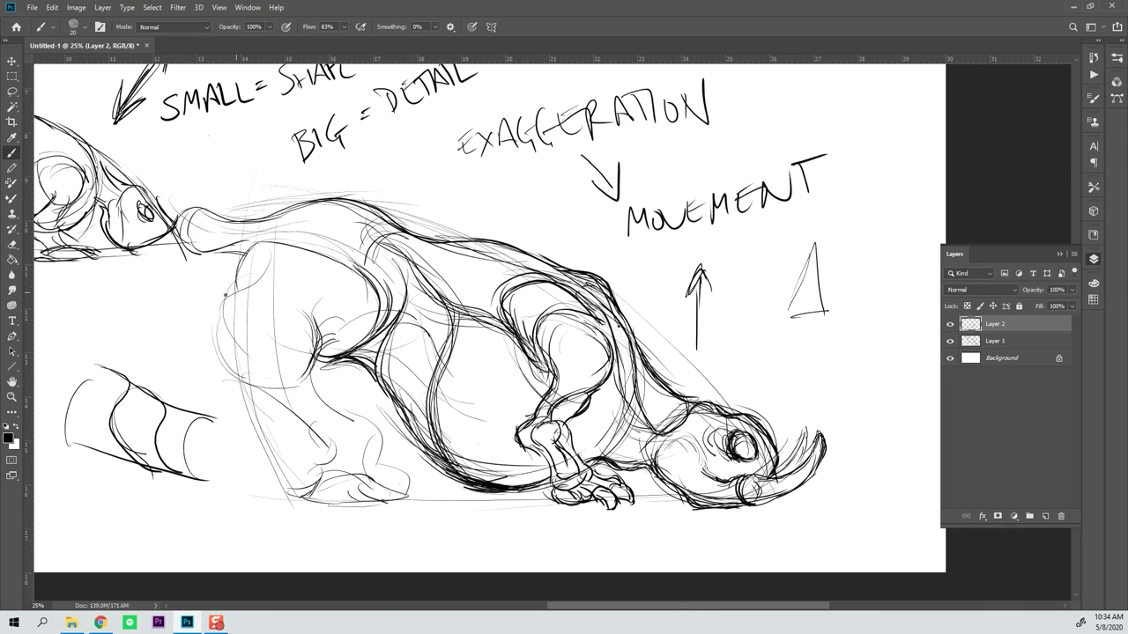
Step: Ink the third animal's bulging rear thigh outline from the rump to the knee, and add an inner muscle curve
{"action": "mouse_move", "coordinate": [228, 293]}
{"action": "left_mouse_down"}
{"action": "mouse_move", "coordinate": [209, 347]}
{"action": "mouse_move", "coordinate": [239, 274]}
{"action": "mouse_move", "coordinate": [223, 300]}
{"action": "mouse_move", "coordinate": [241, 379]}
{"action": "mouse_move", "coordinate": [229, 362]}
{"action": "mouse_move", "coordinate": [309, 423]}
{"action": "left_mouse_up"}
{"action": "left_click_drag", "start_coordinate": [260, 384], "coordinate": [303, 377]}
{"action": "mouse_move", "coordinate": [227, 313]}
{"action": "left_mouse_down"}
{"action": "mouse_move", "coordinate": [268, 256]}
{"action": "mouse_move", "coordinate": [317, 339]}
{"action": "mouse_move", "coordinate": [305, 293]}
{"action": "mouse_move", "coordinate": [282, 284]}
{"action": "mouse_move", "coordinate": [322, 324]}
{"action": "left_mouse_up"}
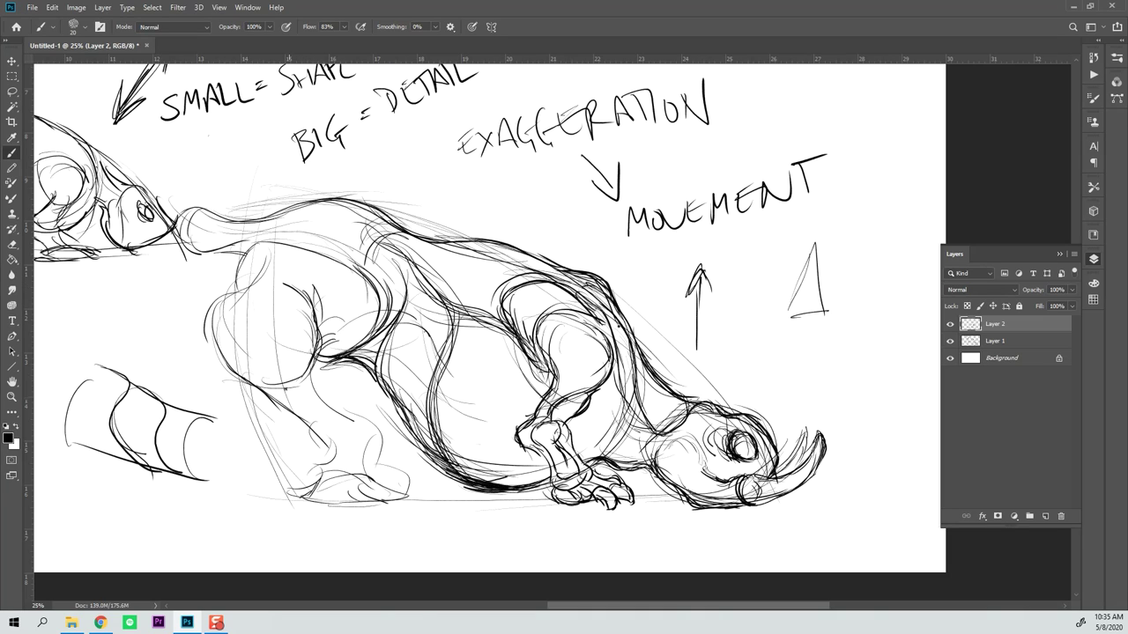
Step: Ink the third animal's lower hind leg down through the knobby ankle to the heel
{"action": "left_click_drag", "start_coordinate": [270, 391], "coordinate": [326, 439]}
{"action": "mouse_move", "coordinate": [301, 380]}
{"action": "left_mouse_down"}
{"action": "mouse_move", "coordinate": [351, 416]}
{"action": "mouse_move", "coordinate": [332, 439]}
{"action": "mouse_move", "coordinate": [349, 409]}
{"action": "mouse_move", "coordinate": [359, 484]}
{"action": "left_mouse_up"}
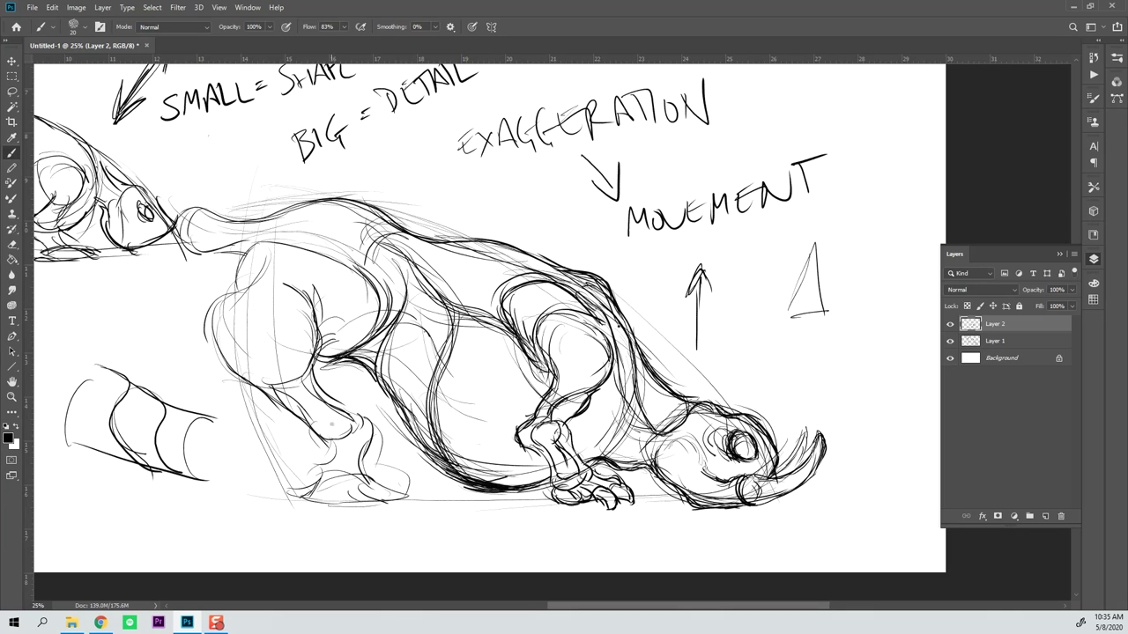
{"action": "mouse_move", "coordinate": [338, 441]}
{"action": "left_mouse_down"}
{"action": "mouse_move", "coordinate": [335, 480]}
{"action": "mouse_move", "coordinate": [361, 476]}
{"action": "left_mouse_up"}
{"action": "left_click_drag", "start_coordinate": [340, 433], "coordinate": [331, 444]}
{"action": "mouse_move", "coordinate": [363, 419]}
{"action": "left_mouse_down"}
{"action": "mouse_move", "coordinate": [342, 444]}
{"action": "mouse_move", "coordinate": [361, 470]}
{"action": "mouse_move", "coordinate": [314, 494]}
{"action": "mouse_move", "coordinate": [314, 505]}
{"action": "left_mouse_up"}
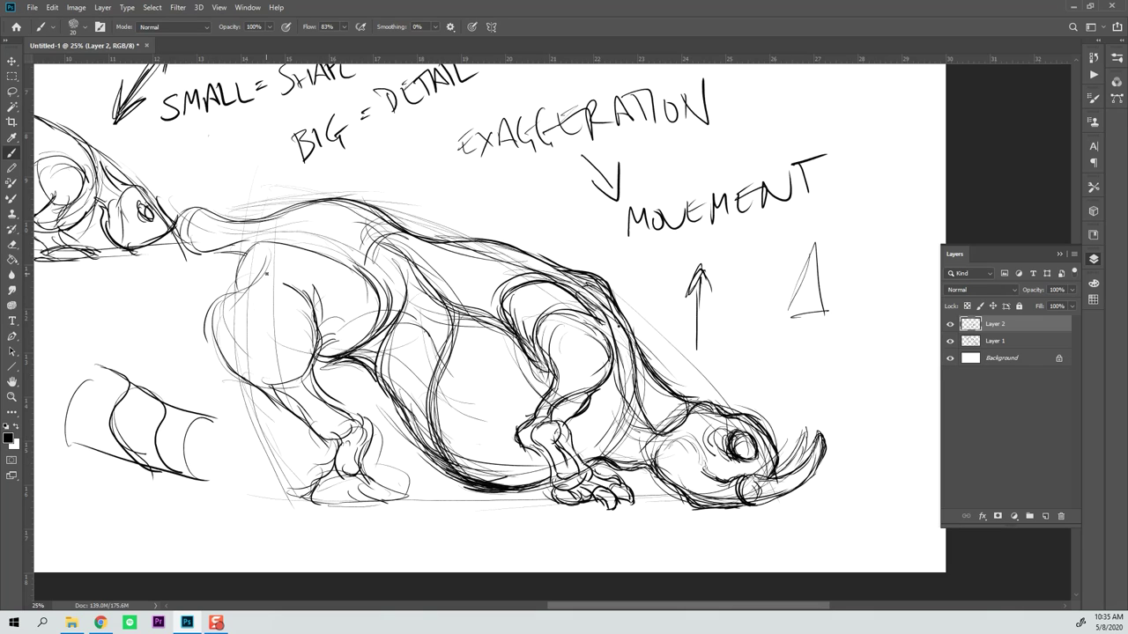
Step: Darken the back and top of the third animal's thigh, and draw hip muscle curves up to the back
{"action": "mouse_move", "coordinate": [231, 305]}
{"action": "left_mouse_down"}
{"action": "mouse_move", "coordinate": [284, 289]}
{"action": "mouse_move", "coordinate": [210, 305]}
{"action": "mouse_move", "coordinate": [208, 339]}
{"action": "mouse_move", "coordinate": [249, 383]}
{"action": "left_mouse_up"}
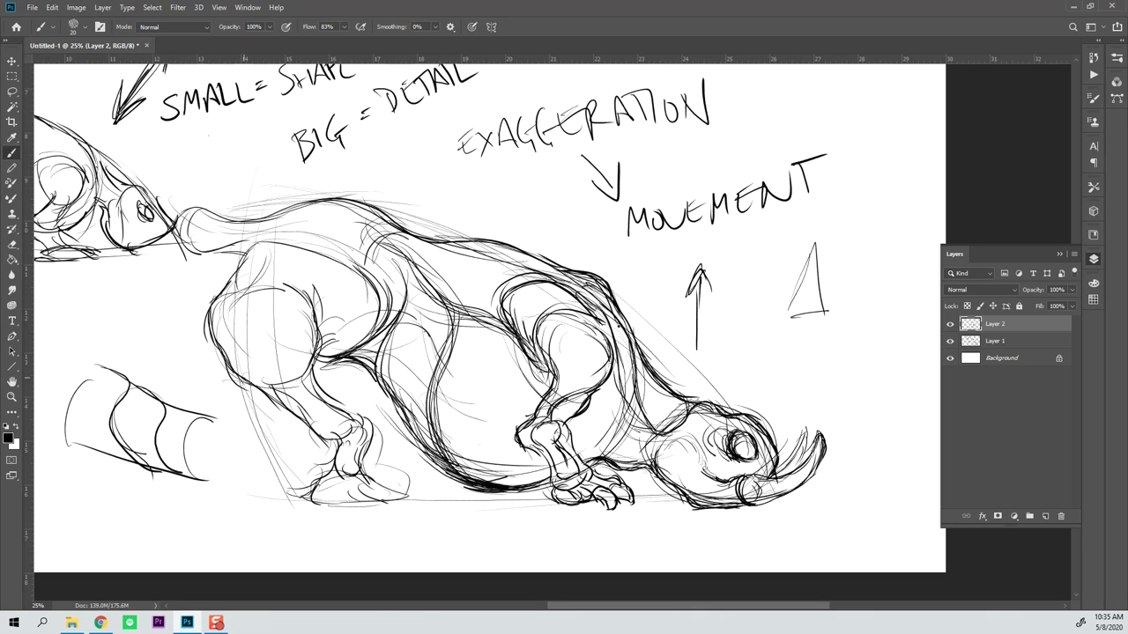
{"action": "mouse_move", "coordinate": [315, 294]}
{"action": "left_mouse_down"}
{"action": "mouse_move", "coordinate": [301, 330]}
{"action": "mouse_move", "coordinate": [291, 308]}
{"action": "mouse_move", "coordinate": [305, 287]}
{"action": "left_mouse_up"}
{"action": "mouse_move", "coordinate": [237, 268]}
{"action": "left_mouse_down"}
{"action": "mouse_move", "coordinate": [271, 246]}
{"action": "mouse_move", "coordinate": [309, 240]}
{"action": "left_mouse_up"}
{"action": "left_click_drag", "start_coordinate": [273, 246], "coordinate": [326, 255]}
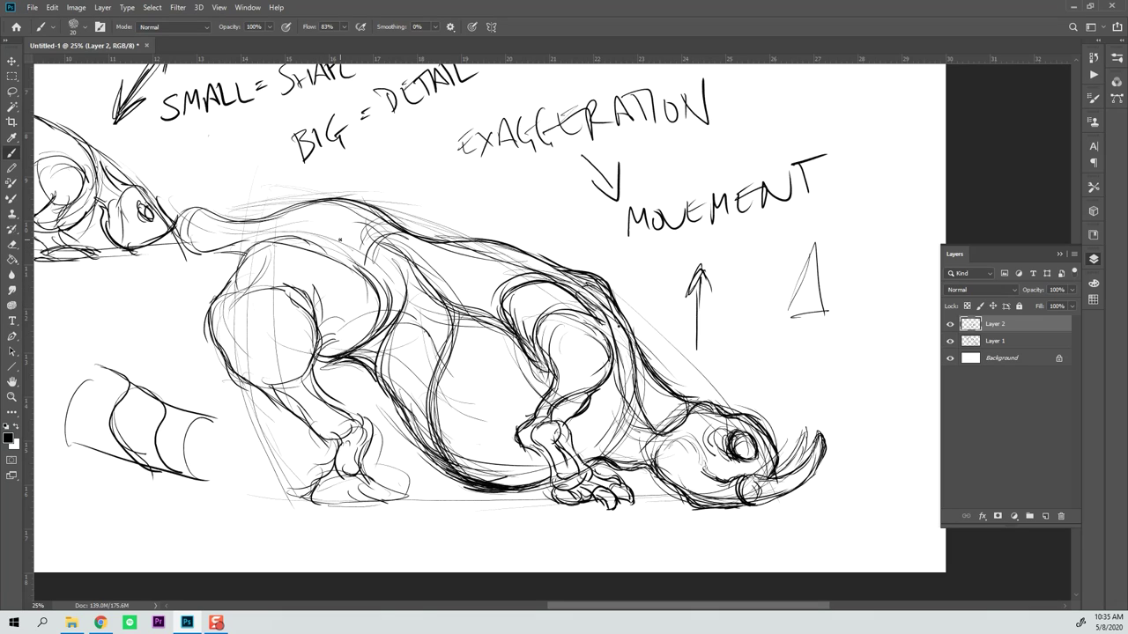
{"action": "mouse_move", "coordinate": [298, 216]}
{"action": "left_mouse_down"}
{"action": "mouse_move", "coordinate": [384, 239]}
{"action": "mouse_move", "coordinate": [371, 264]}
{"action": "mouse_move", "coordinate": [391, 277]}
{"action": "left_mouse_up"}
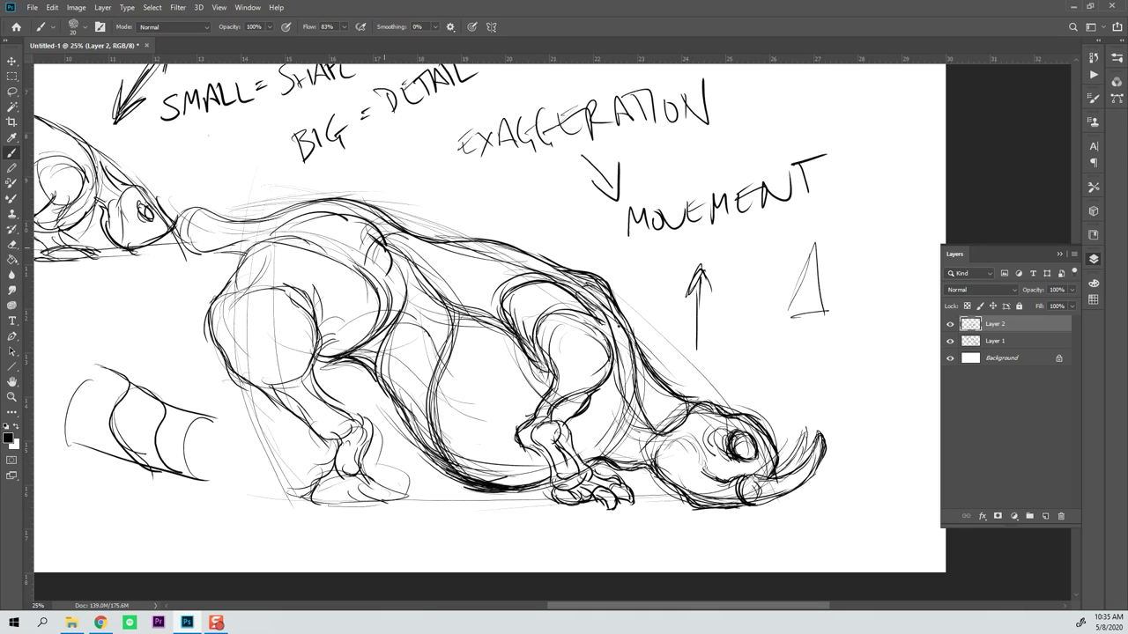
Step: Draw rounded toes and a second foot mass on the third animal's hind foot, and add a small curve on the cheek
{"action": "left_click_drag", "start_coordinate": [315, 365], "coordinate": [334, 403]}
{"action": "mouse_move", "coordinate": [324, 474]}
{"action": "left_mouse_down"}
{"action": "mouse_move", "coordinate": [335, 458]}
{"action": "mouse_move", "coordinate": [338, 505]}
{"action": "mouse_move", "coordinate": [372, 486]}
{"action": "mouse_move", "coordinate": [361, 490]}
{"action": "mouse_move", "coordinate": [382, 508]}
{"action": "mouse_move", "coordinate": [377, 486]}
{"action": "mouse_move", "coordinate": [388, 515]}
{"action": "mouse_move", "coordinate": [391, 481]}
{"action": "mouse_move", "coordinate": [410, 500]}
{"action": "left_mouse_up"}
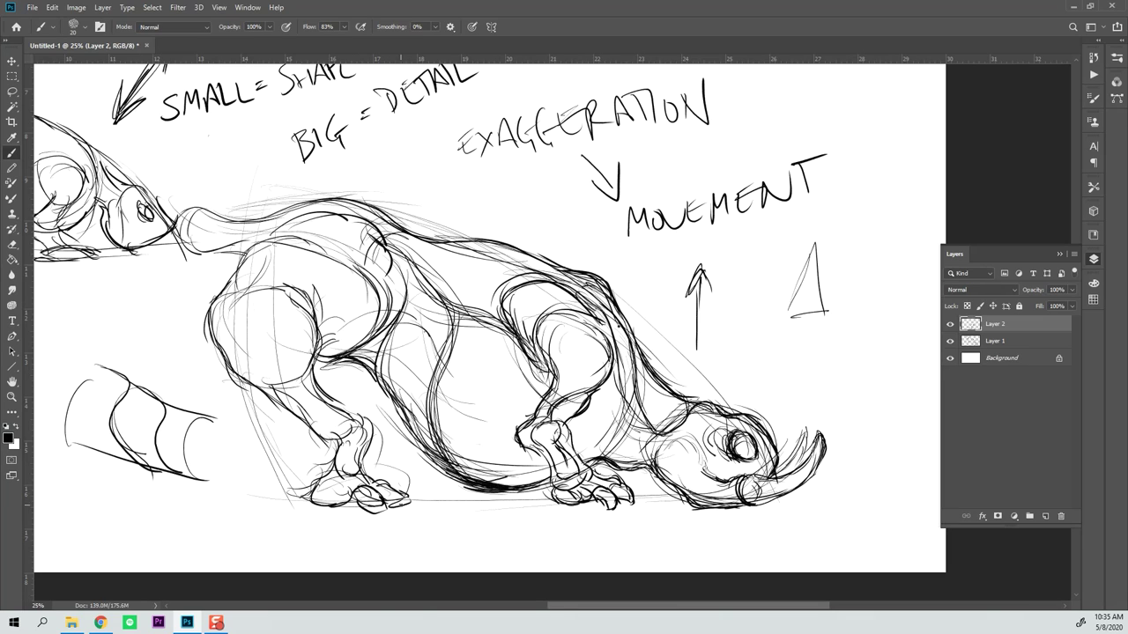
{"action": "left_click_drag", "start_coordinate": [296, 482], "coordinate": [314, 499]}
{"action": "mouse_move", "coordinate": [304, 494]}
{"action": "left_mouse_down"}
{"action": "mouse_move", "coordinate": [323, 507]}
{"action": "mouse_move", "coordinate": [322, 482]}
{"action": "mouse_move", "coordinate": [353, 487]}
{"action": "mouse_move", "coordinate": [338, 497]}
{"action": "mouse_move", "coordinate": [330, 485]}
{"action": "left_mouse_up"}
{"action": "mouse_move", "coordinate": [329, 399]}
{"action": "left_mouse_down"}
{"action": "mouse_move", "coordinate": [371, 431]}
{"action": "mouse_move", "coordinate": [340, 442]}
{"action": "mouse_move", "coordinate": [340, 460]}
{"action": "mouse_move", "coordinate": [302, 403]}
{"action": "mouse_move", "coordinate": [308, 415]}
{"action": "mouse_move", "coordinate": [343, 413]}
{"action": "left_mouse_up"}
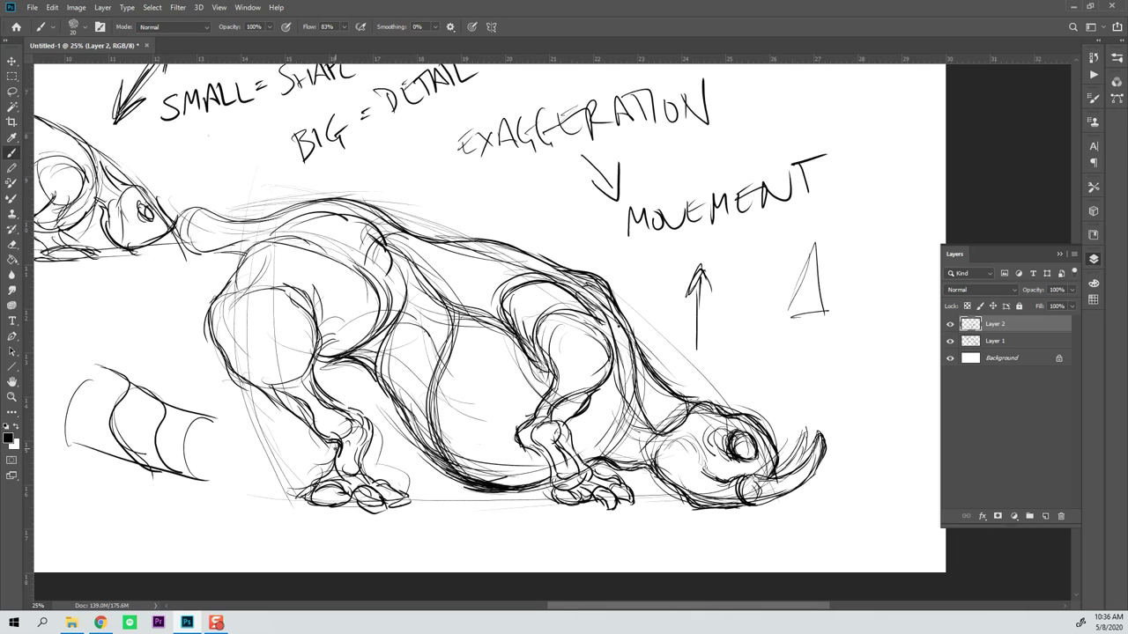
{"action": "left_click_drag", "start_coordinate": [677, 446], "coordinate": [697, 441]}
Step: Create a new layer and draw the first overlapping pointed scales on the third animal's upper front leg
{"action": "left_click", "coordinate": [1045, 515]}
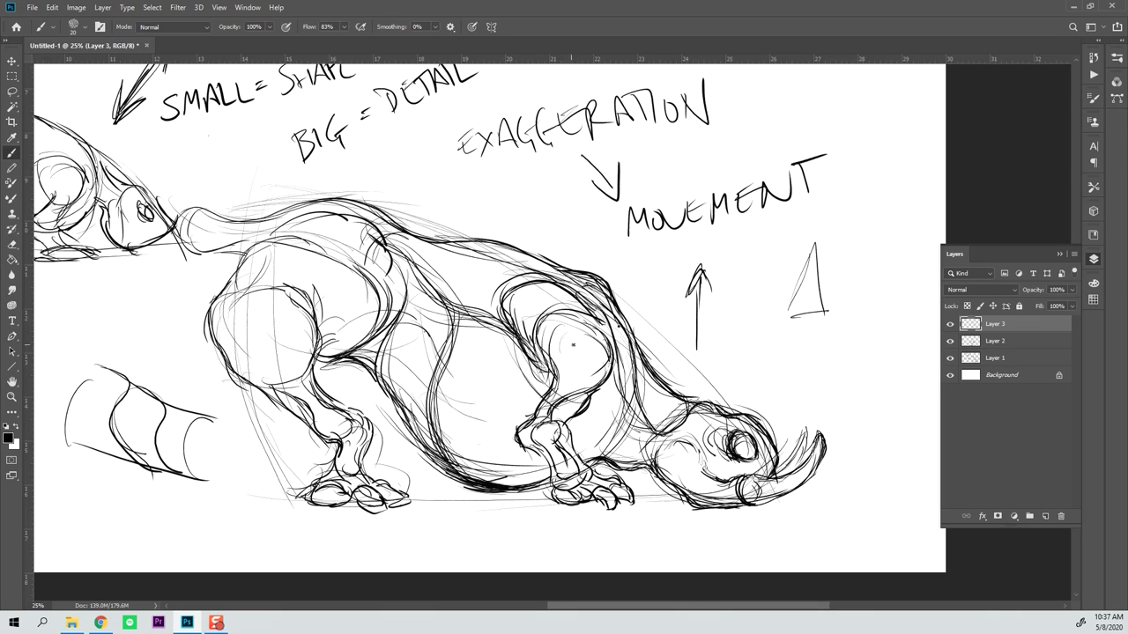
{"action": "mouse_move", "coordinate": [551, 351]}
{"action": "left_mouse_down"}
{"action": "mouse_move", "coordinate": [599, 343]}
{"action": "mouse_move", "coordinate": [608, 352]}
{"action": "mouse_move", "coordinate": [602, 375]}
{"action": "mouse_move", "coordinate": [577, 394]}
{"action": "left_mouse_up"}
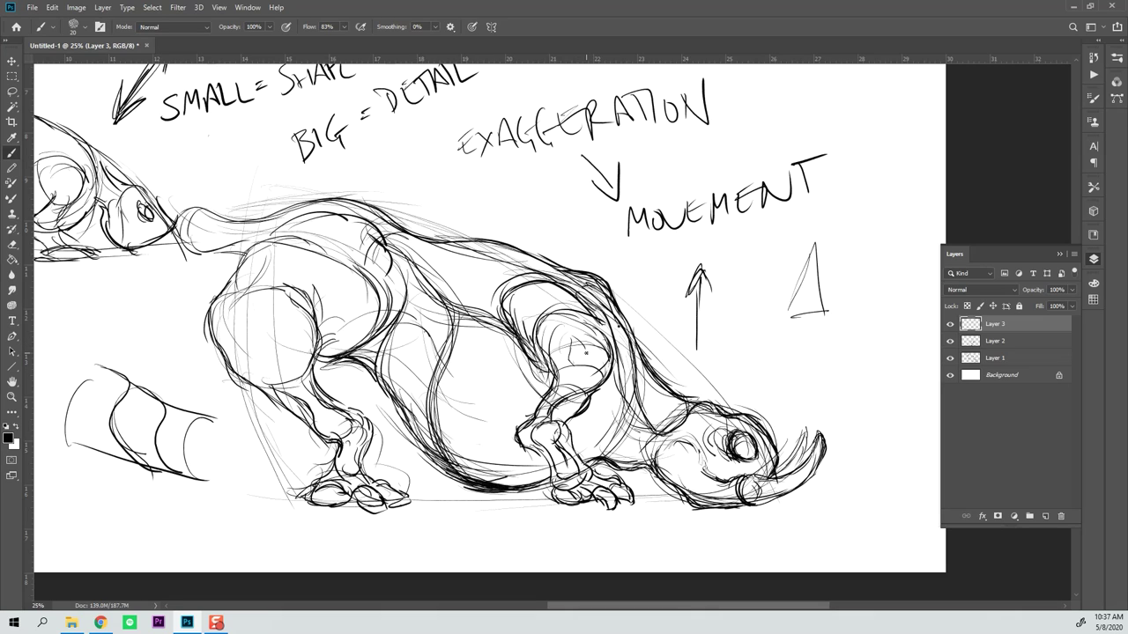
{"action": "mouse_move", "coordinate": [576, 366]}
{"action": "left_mouse_down"}
{"action": "mouse_move", "coordinate": [566, 379]}
{"action": "mouse_move", "coordinate": [588, 386]}
{"action": "mouse_move", "coordinate": [574, 391]}
{"action": "mouse_move", "coordinate": [567, 376]}
{"action": "left_mouse_up"}
{"action": "mouse_move", "coordinate": [569, 373]}
{"action": "left_mouse_down"}
{"action": "mouse_move", "coordinate": [566, 390]}
{"action": "mouse_move", "coordinate": [594, 361]}
{"action": "left_mouse_up"}
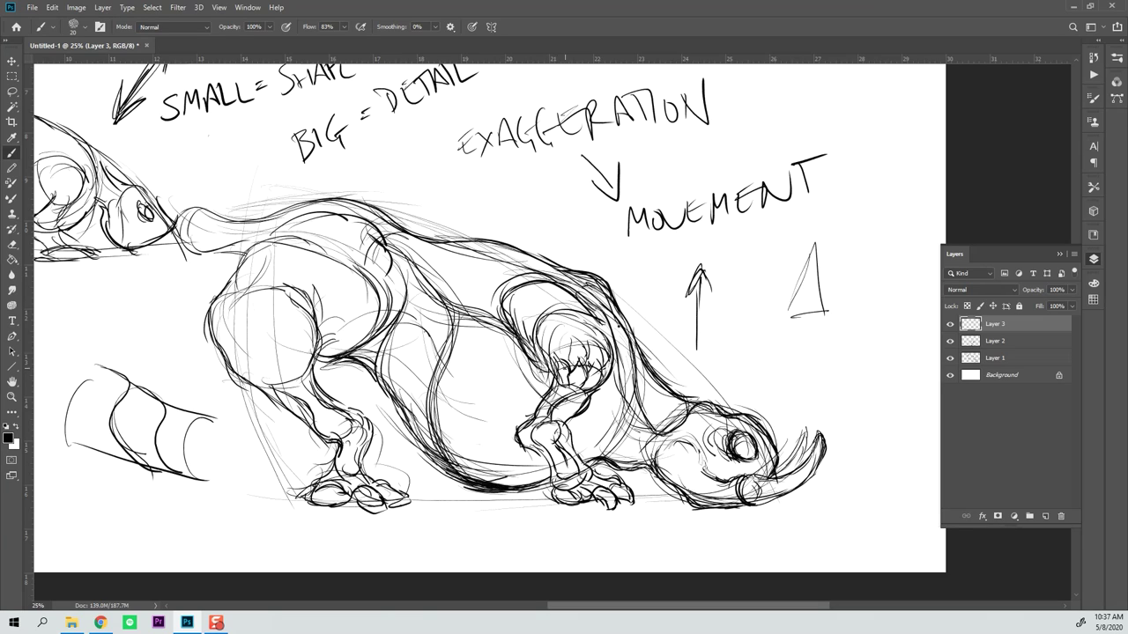
Step: Lower the opacity of Layer 1 to 70% and of Layer 2 to about 65% to fade the sketch
{"action": "left_click", "coordinate": [991, 358]}
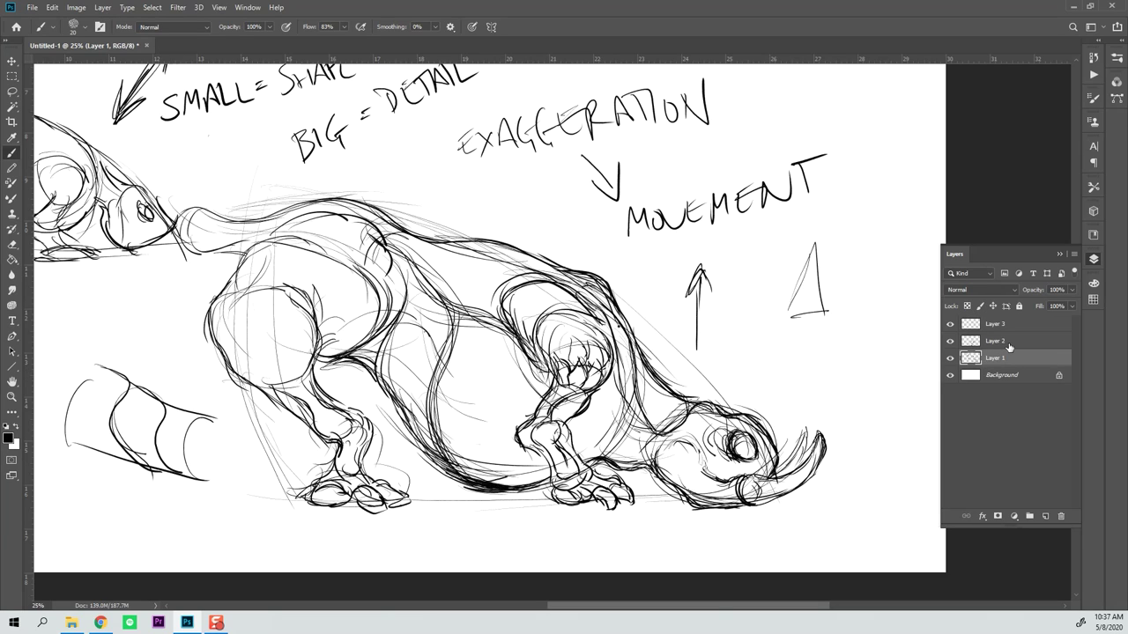
{"action": "left_click", "coordinate": [1073, 290]}
{"action": "left_click_drag", "start_coordinate": [1066, 304], "coordinate": [1056, 305]}
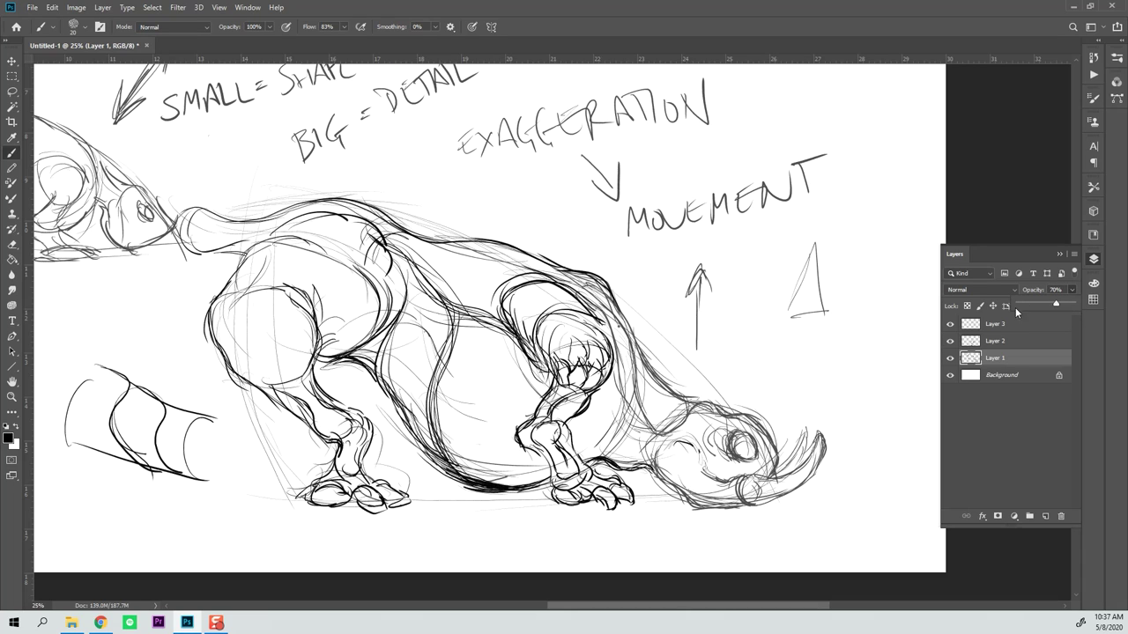
{"action": "left_click", "coordinate": [1001, 343]}
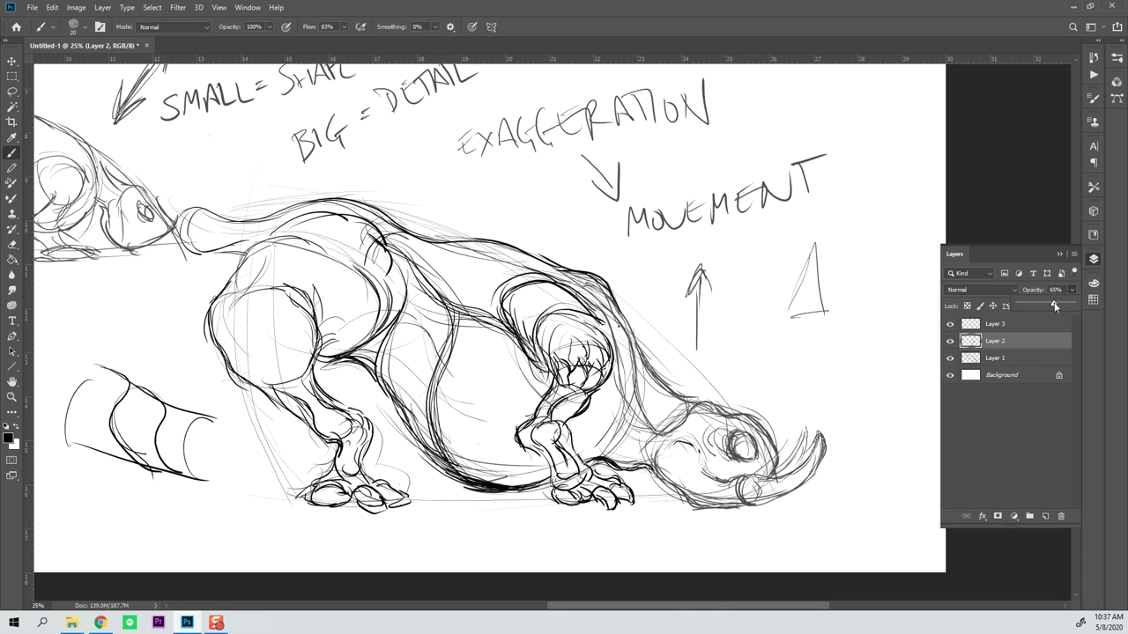
Step: On Layer 3, extend the overlapping scales down the upper front leg to the elbow with jagged tips
{"action": "left_click", "coordinate": [1000, 323]}
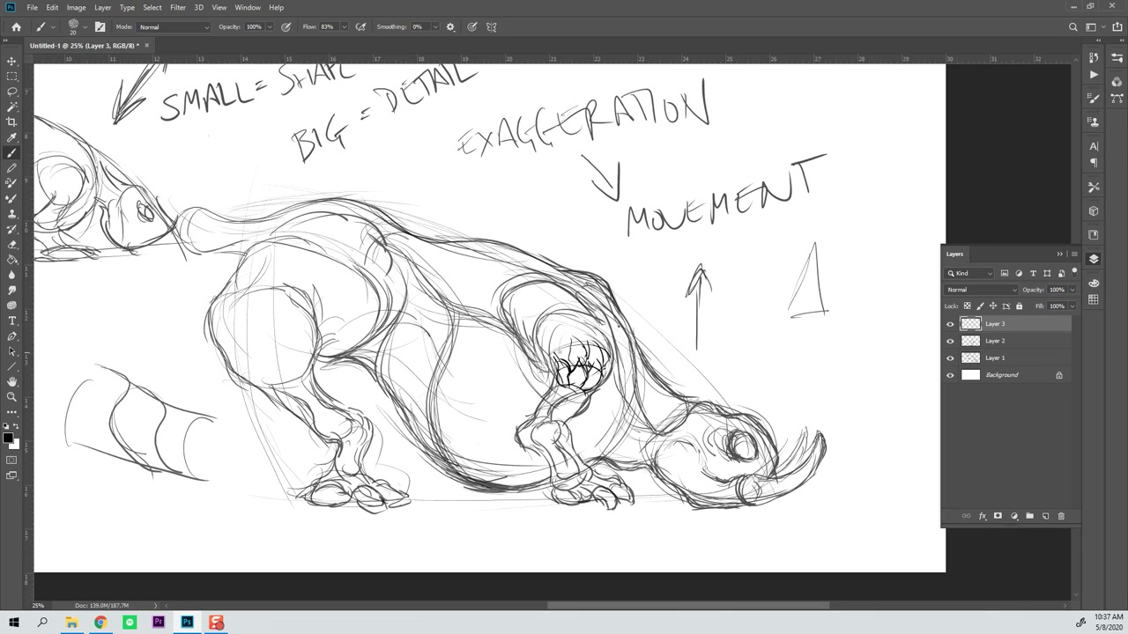
{"action": "left_click_drag", "start_coordinate": [556, 353], "coordinate": [559, 376]}
{"action": "left_click_drag", "start_coordinate": [604, 374], "coordinate": [613, 387]}
{"action": "mouse_move", "coordinate": [597, 395]}
{"action": "left_mouse_down"}
{"action": "mouse_move", "coordinate": [610, 391]}
{"action": "mouse_move", "coordinate": [591, 401]}
{"action": "left_mouse_up"}
{"action": "left_click_drag", "start_coordinate": [552, 364], "coordinate": [554, 385]}
{"action": "mouse_move", "coordinate": [546, 374]}
{"action": "left_mouse_down"}
{"action": "mouse_move", "coordinate": [539, 389]}
{"action": "mouse_move", "coordinate": [561, 405]}
{"action": "mouse_move", "coordinate": [573, 396]}
{"action": "left_mouse_up"}
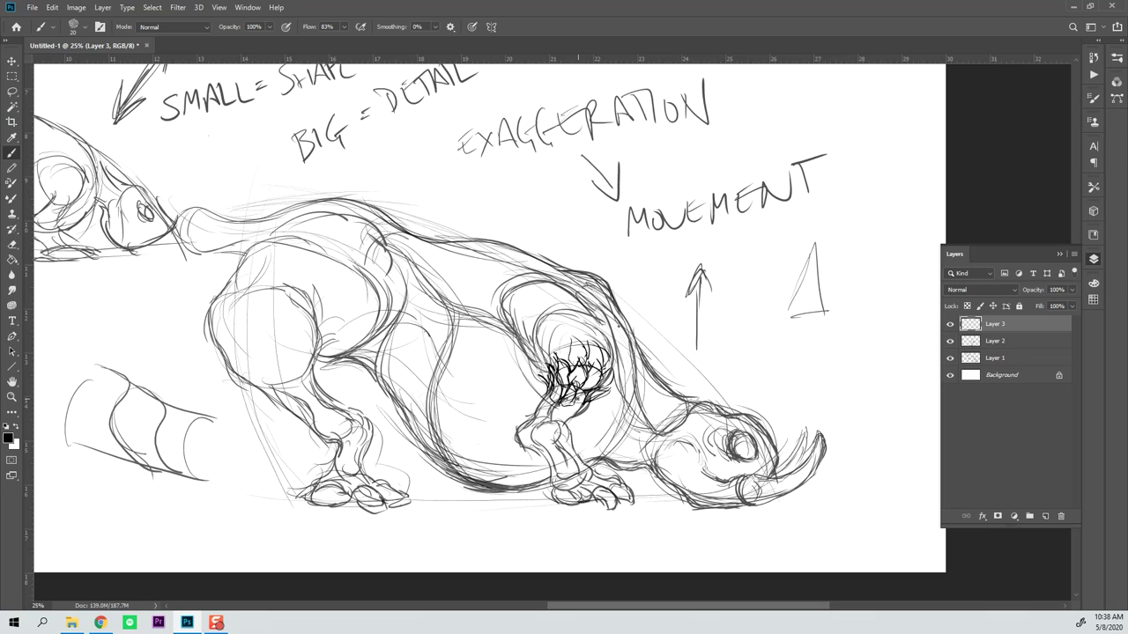
{"action": "left_click_drag", "start_coordinate": [594, 386], "coordinate": [578, 412]}
Step: Add more rows of scales across the middle of the upper front leg and out to its edges
{"action": "mouse_move", "coordinate": [558, 333]}
{"action": "left_mouse_down"}
{"action": "mouse_move", "coordinate": [564, 361]}
{"action": "mouse_move", "coordinate": [595, 329]}
{"action": "mouse_move", "coordinate": [593, 350]}
{"action": "left_mouse_up"}
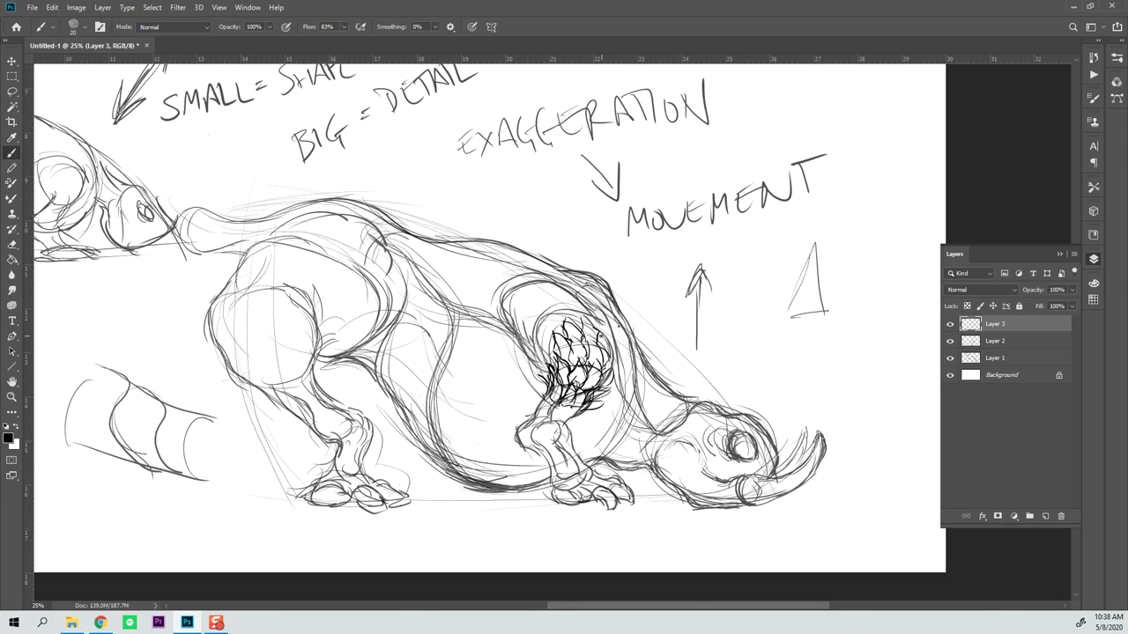
{"action": "left_click_drag", "start_coordinate": [611, 324], "coordinate": [615, 352]}
{"action": "mouse_move", "coordinate": [553, 325]}
{"action": "left_mouse_down"}
{"action": "mouse_move", "coordinate": [537, 358]}
{"action": "mouse_move", "coordinate": [554, 362]}
{"action": "mouse_move", "coordinate": [553, 346]}
{"action": "mouse_move", "coordinate": [533, 338]}
{"action": "left_mouse_up"}
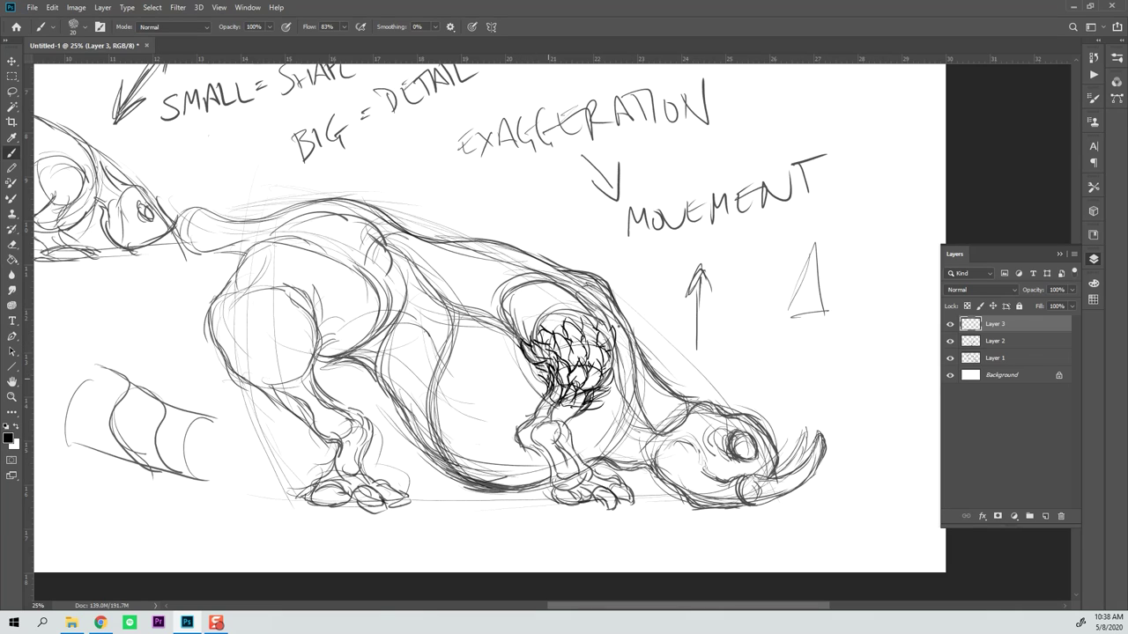
Step: Draw pointed scales over the top of the upper front leg, covering the shoulder bulge from back to front
{"action": "mouse_move", "coordinate": [525, 349]}
{"action": "left_mouse_down"}
{"action": "mouse_move", "coordinate": [514, 357]}
{"action": "mouse_move", "coordinate": [512, 345]}
{"action": "mouse_move", "coordinate": [546, 311]}
{"action": "left_mouse_up"}
{"action": "left_click_drag", "start_coordinate": [562, 304], "coordinate": [578, 319]}
{"action": "left_click_drag", "start_coordinate": [530, 329], "coordinate": [527, 314]}
{"action": "mouse_move", "coordinate": [536, 324]}
{"action": "left_mouse_down"}
{"action": "mouse_move", "coordinate": [534, 304]}
{"action": "mouse_move", "coordinate": [548, 325]}
{"action": "mouse_move", "coordinate": [554, 297]}
{"action": "mouse_move", "coordinate": [581, 288]}
{"action": "left_mouse_up"}
{"action": "left_click_drag", "start_coordinate": [579, 310], "coordinate": [589, 289]}
{"action": "left_click_drag", "start_coordinate": [596, 315], "coordinate": [592, 306]}
{"action": "left_click_drag", "start_coordinate": [610, 323], "coordinate": [601, 303]}
{"action": "left_click_drag", "start_coordinate": [613, 323], "coordinate": [605, 301]}
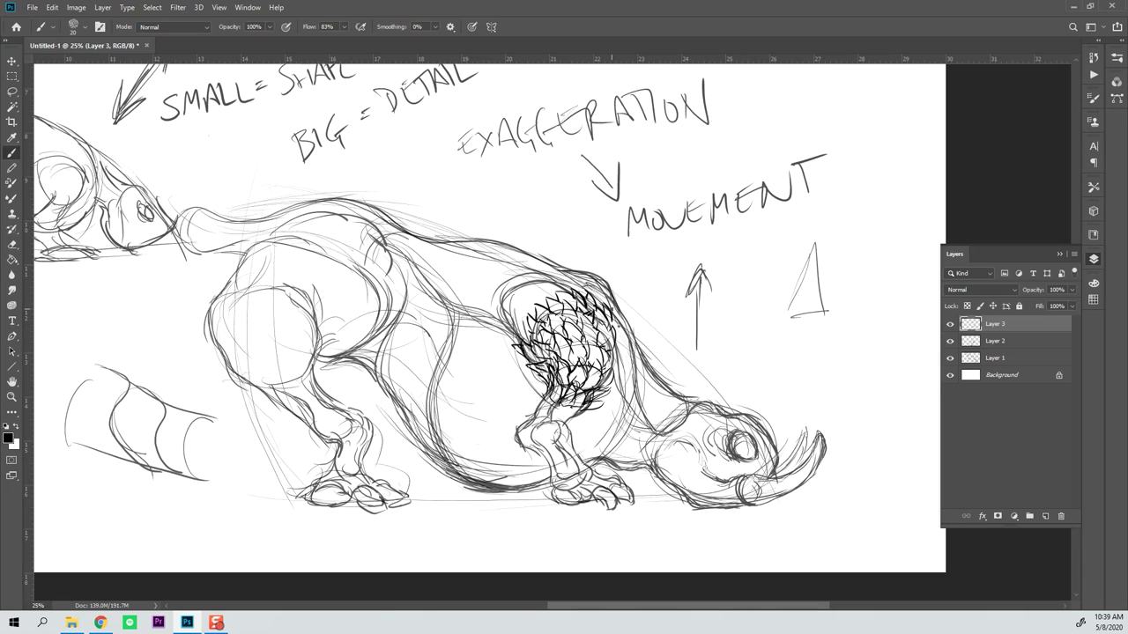
Step: Create a new layer beneath the scales layer, and choose a mid grey foreground color
{"action": "left_click", "coordinate": [1045, 516]}
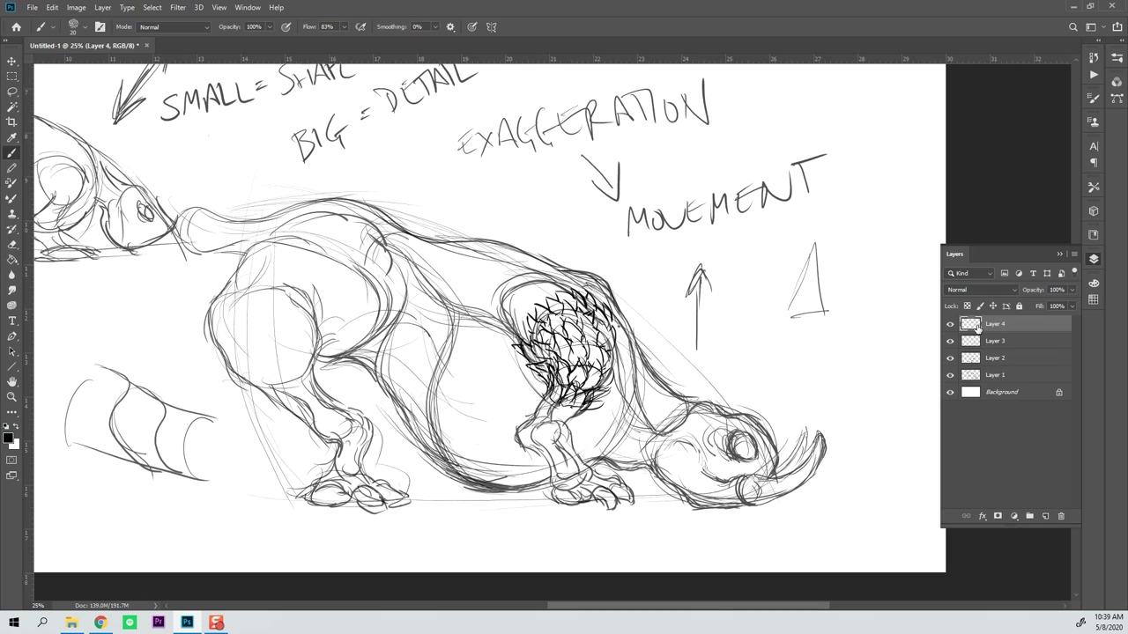
{"action": "left_click_drag", "start_coordinate": [976, 327], "coordinate": [976, 349]}
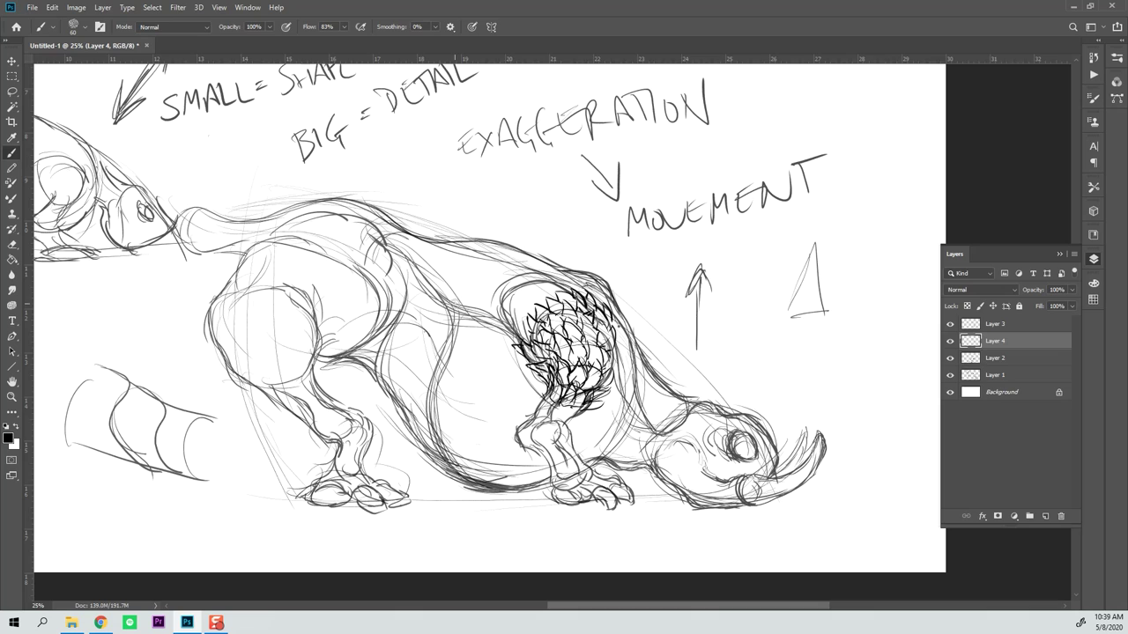
{"action": "left_click", "coordinate": [10, 437]}
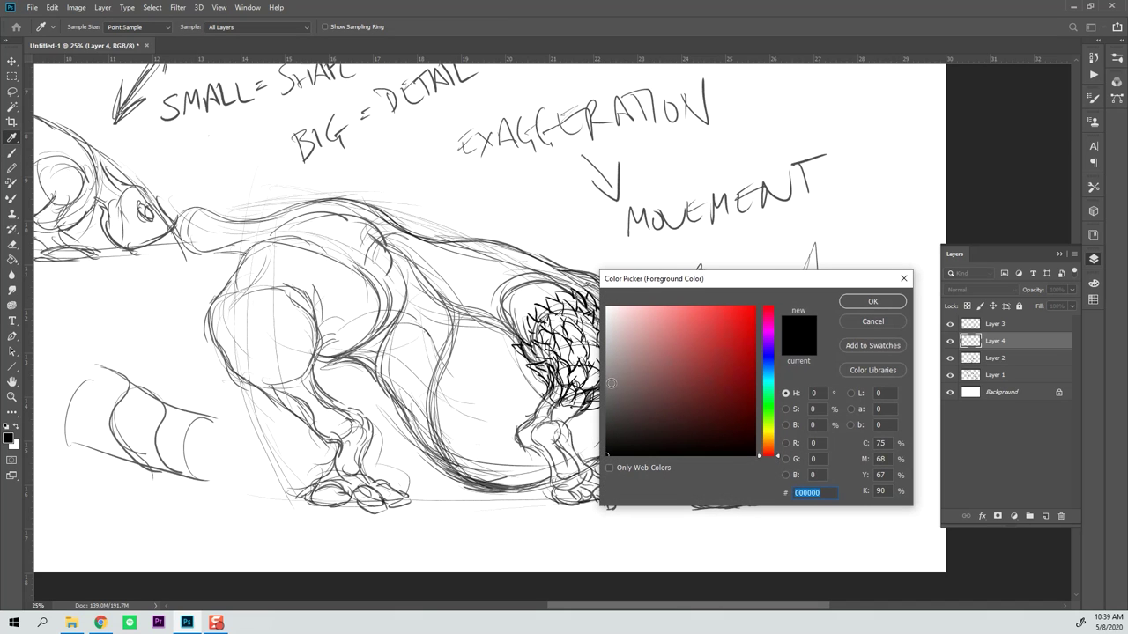
{"action": "left_click", "coordinate": [611, 382]}
{"action": "left_click", "coordinate": [872, 301]}
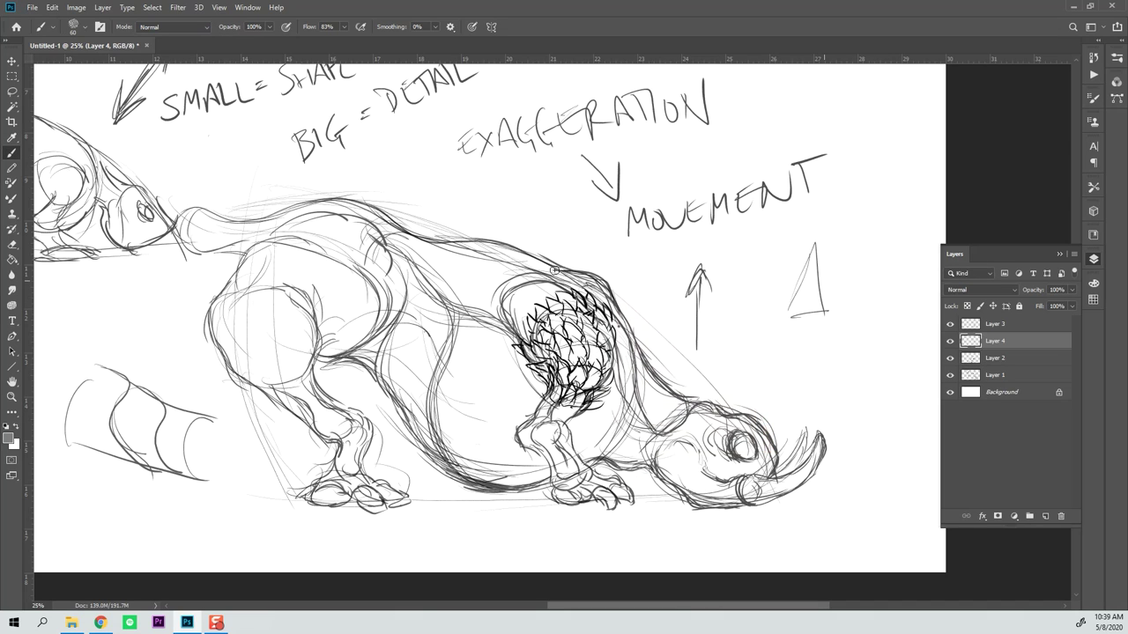
Step: Enlarge the brush to 250, paint a grey shading stroke down the front leg, and move Layer 4 beneath Layer 1
{"action": "mouse_move", "coordinate": [541, 340]}
{"action": "left_mouse_down"}
{"action": "mouse_move", "coordinate": [554, 355]}
{"action": "mouse_move", "coordinate": [548, 336]}
{"action": "left_mouse_up"}
{"action": "key", "text": "bracketright"}
{"action": "key", "text": "bracketright"}
{"action": "key", "text": "bracketright"}
{"action": "key", "text": "bracketright"}
{"action": "key", "text": "bracketright"}
{"action": "key", "text": "bracketright"}
{"action": "key", "text": "bracketright"}
{"action": "key", "text": "bracketright"}
{"action": "key", "text": "bracketright"}
{"action": "mouse_move", "coordinate": [541, 333]}
{"action": "left_mouse_down"}
{"action": "mouse_move", "coordinate": [557, 379]}
{"action": "mouse_move", "coordinate": [548, 429]}
{"action": "left_mouse_up"}
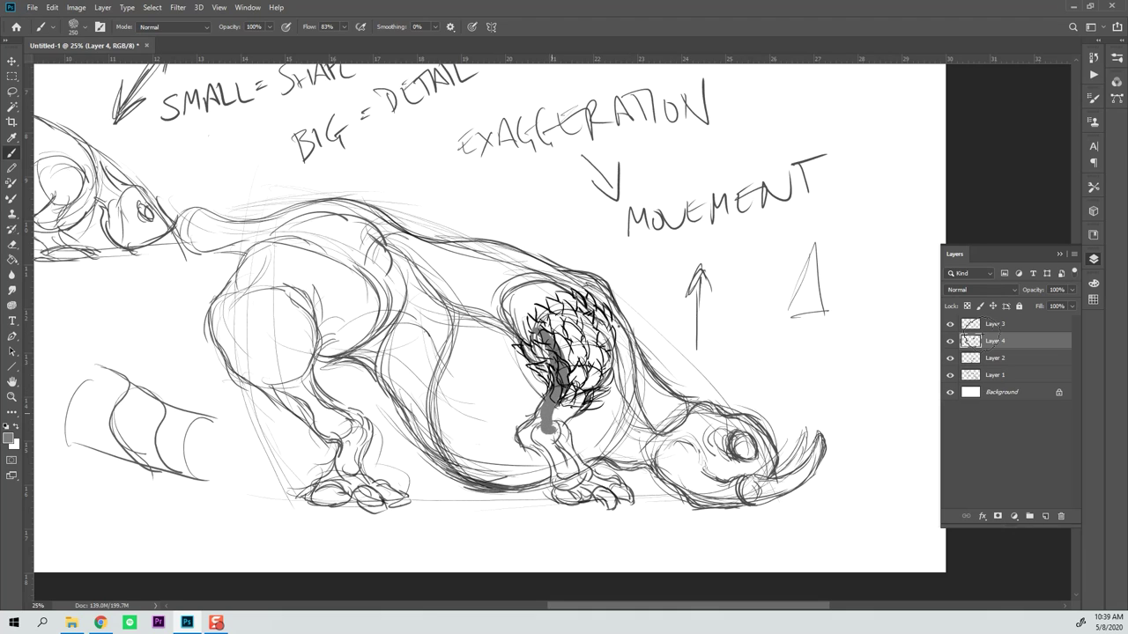
{"action": "left_click_drag", "start_coordinate": [987, 344], "coordinate": [993, 380]}
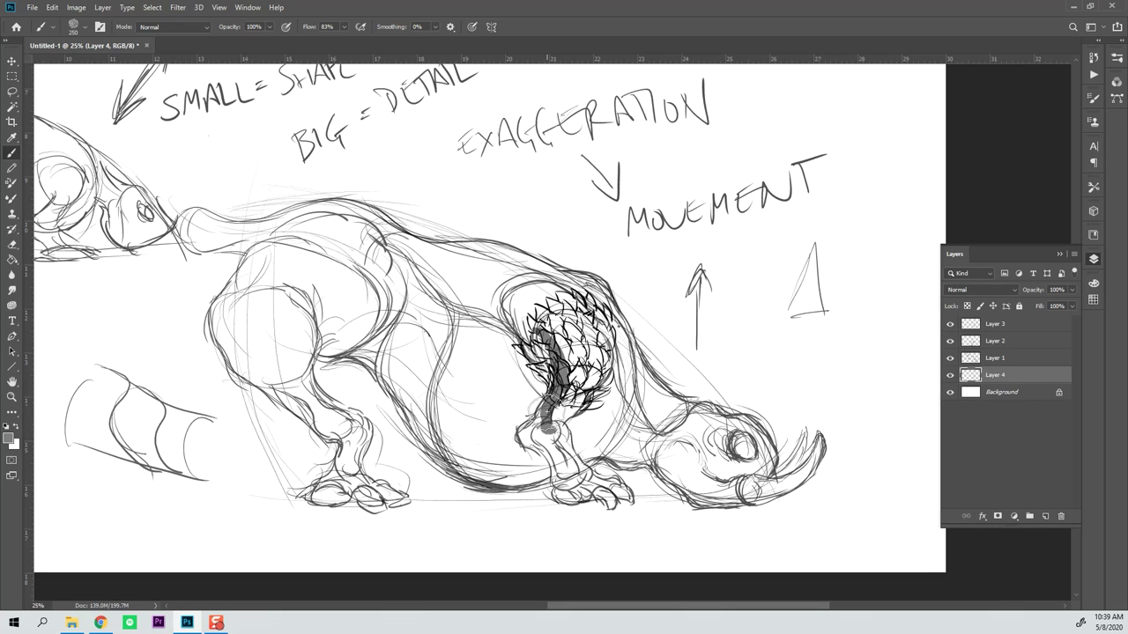
Step: Extend the grey shading down the front leg to its foot, up the shoulder, and along the underside of the belly
{"action": "mouse_move", "coordinate": [547, 407]}
{"action": "left_mouse_down"}
{"action": "mouse_move", "coordinate": [524, 438]}
{"action": "mouse_move", "coordinate": [543, 469]}
{"action": "mouse_move", "coordinate": [579, 440]}
{"action": "mouse_move", "coordinate": [558, 473]}
{"action": "mouse_move", "coordinate": [550, 438]}
{"action": "mouse_move", "coordinate": [603, 460]}
{"action": "mouse_move", "coordinate": [563, 478]}
{"action": "mouse_move", "coordinate": [558, 501]}
{"action": "mouse_move", "coordinate": [628, 493]}
{"action": "left_mouse_up"}
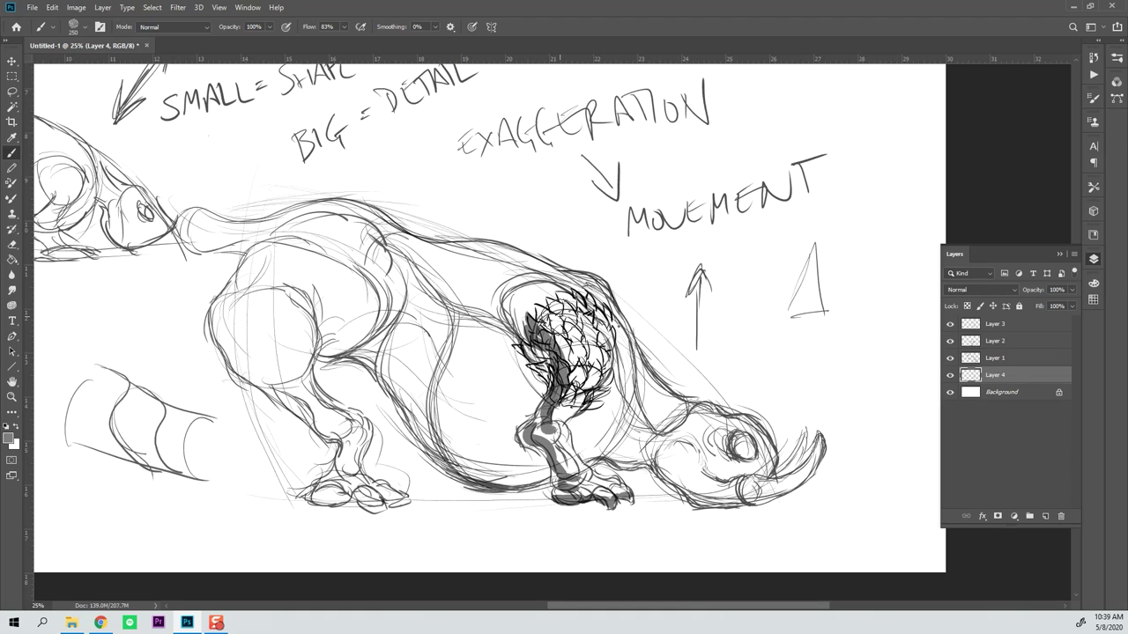
{"action": "left_click_drag", "start_coordinate": [529, 343], "coordinate": [511, 302]}
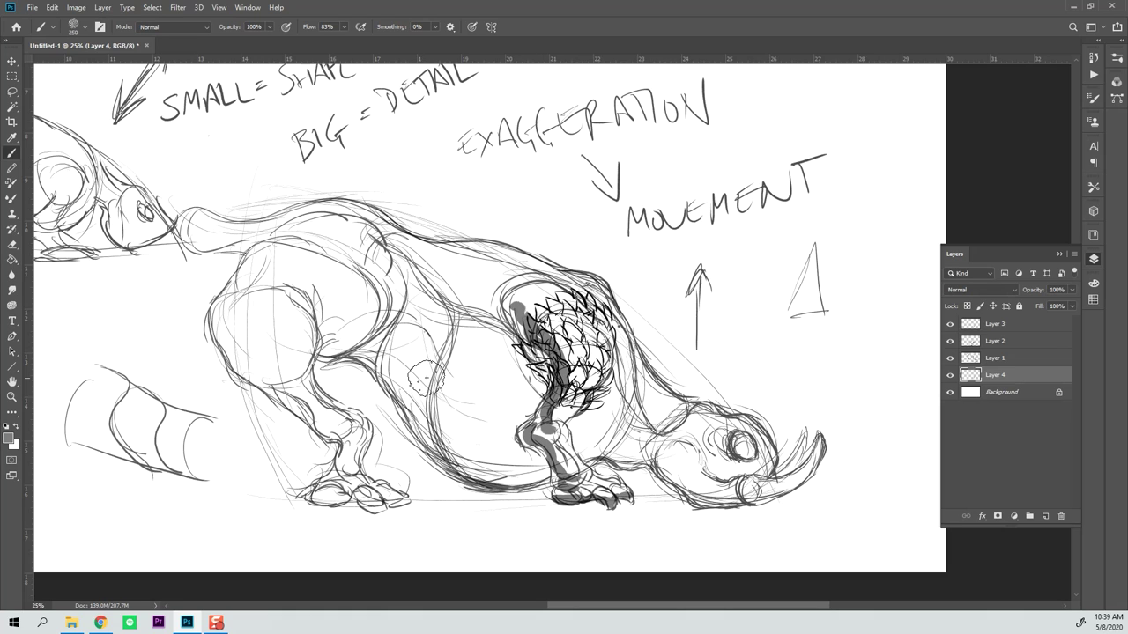
{"action": "left_click_drag", "start_coordinate": [427, 377], "coordinate": [493, 424]}
{"action": "mouse_move", "coordinate": [428, 368]}
{"action": "left_mouse_down"}
{"action": "mouse_move", "coordinate": [368, 340]}
{"action": "mouse_move", "coordinate": [410, 339]}
{"action": "mouse_move", "coordinate": [376, 338]}
{"action": "mouse_move", "coordinate": [408, 337]}
{"action": "mouse_move", "coordinate": [416, 365]}
{"action": "mouse_move", "coordinate": [469, 395]}
{"action": "mouse_move", "coordinate": [454, 408]}
{"action": "mouse_move", "coordinate": [533, 404]}
{"action": "mouse_move", "coordinate": [499, 438]}
{"action": "left_mouse_up"}
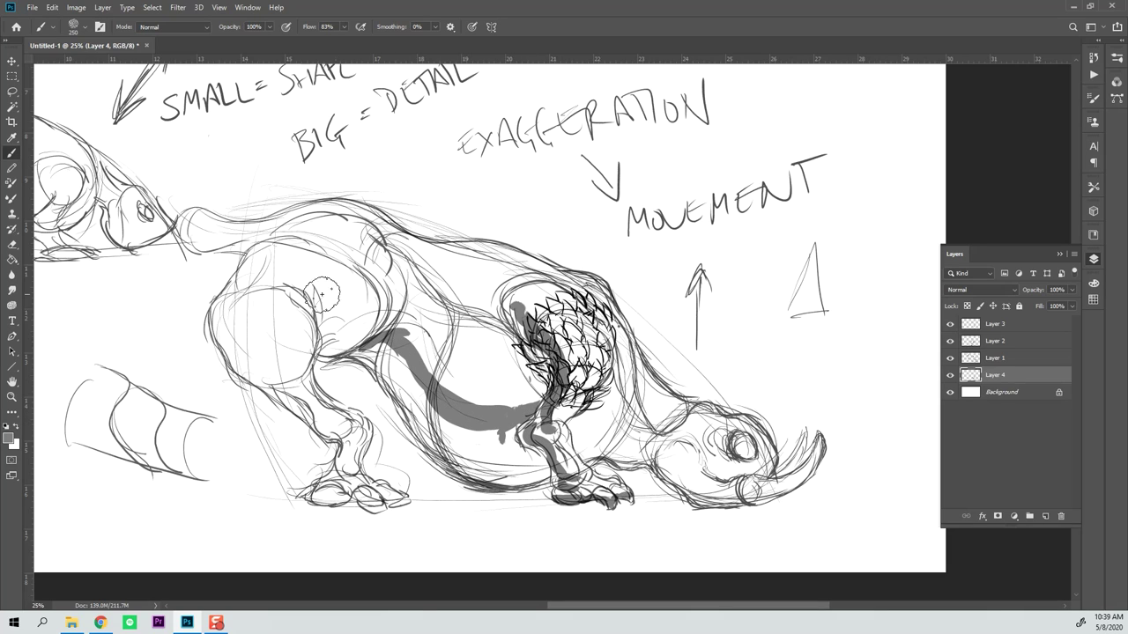
Step: Paint grey shading down the hind leg and foot, across the face and jaw, and along the neck and chest
{"action": "mouse_move", "coordinate": [231, 298]}
{"action": "left_mouse_down"}
{"action": "mouse_move", "coordinate": [269, 374]}
{"action": "mouse_move", "coordinate": [234, 308]}
{"action": "left_mouse_up"}
{"action": "mouse_move", "coordinate": [272, 376]}
{"action": "left_mouse_down"}
{"action": "mouse_move", "coordinate": [347, 440]}
{"action": "mouse_move", "coordinate": [352, 465]}
{"action": "mouse_move", "coordinate": [322, 491]}
{"action": "mouse_move", "coordinate": [358, 510]}
{"action": "mouse_move", "coordinate": [401, 502]}
{"action": "left_mouse_up"}
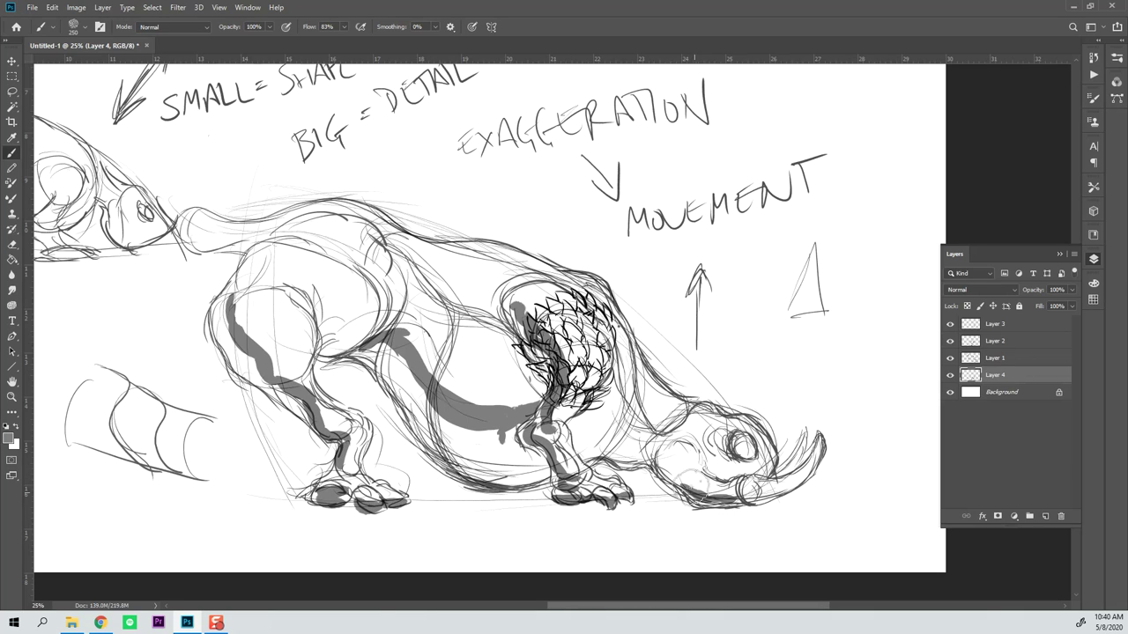
{"action": "mouse_move", "coordinate": [705, 464]}
{"action": "left_mouse_down"}
{"action": "mouse_move", "coordinate": [751, 474]}
{"action": "mouse_move", "coordinate": [678, 432]}
{"action": "left_mouse_up"}
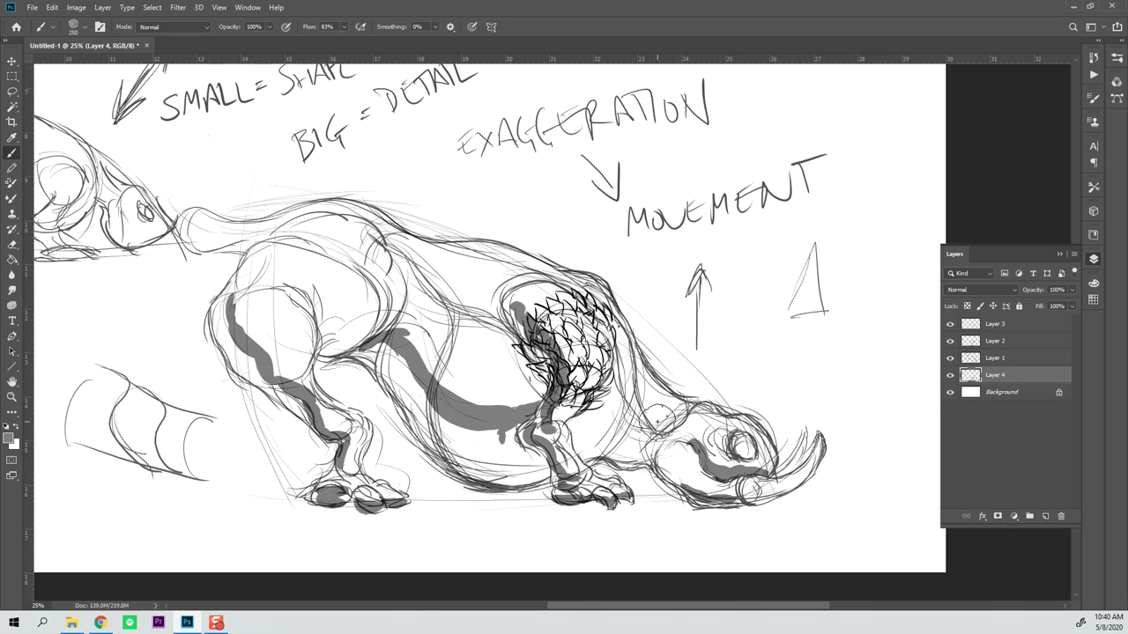
{"action": "mouse_move", "coordinate": [607, 454]}
{"action": "left_mouse_down"}
{"action": "mouse_move", "coordinate": [652, 448]}
{"action": "mouse_move", "coordinate": [627, 444]}
{"action": "mouse_move", "coordinate": [610, 416]}
{"action": "mouse_move", "coordinate": [588, 425]}
{"action": "mouse_move", "coordinate": [606, 422]}
{"action": "mouse_move", "coordinate": [631, 434]}
{"action": "left_mouse_up"}
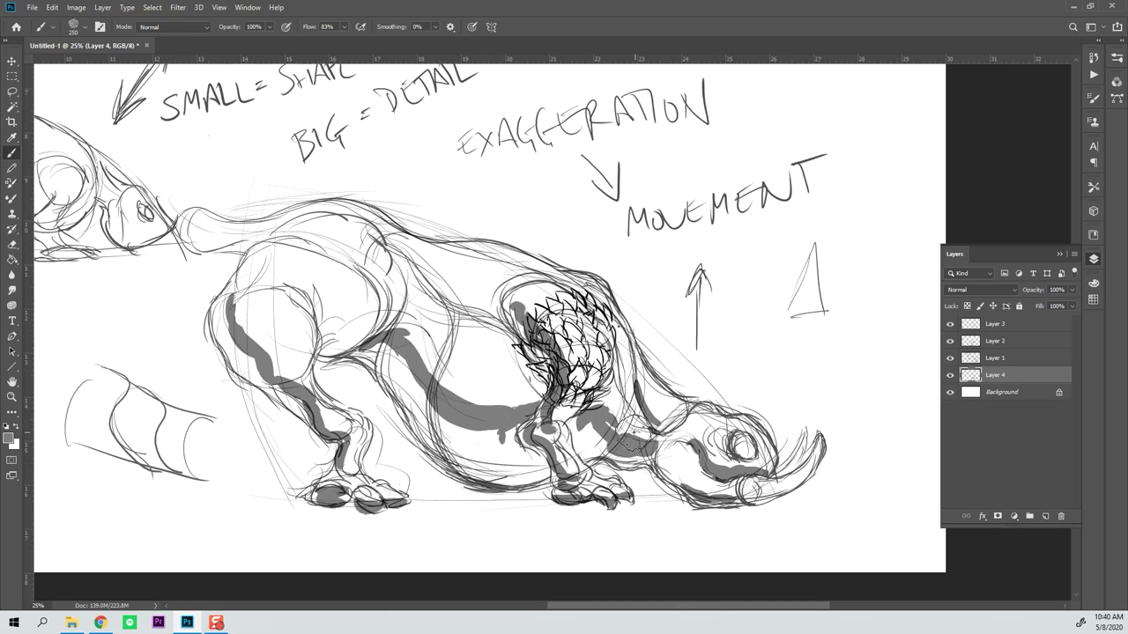
Step: Add grey shading to the flank behind the belly, along the lower thigh, and at the top of the hind leg
{"action": "left_click_drag", "start_coordinate": [413, 387], "coordinate": [400, 350]}
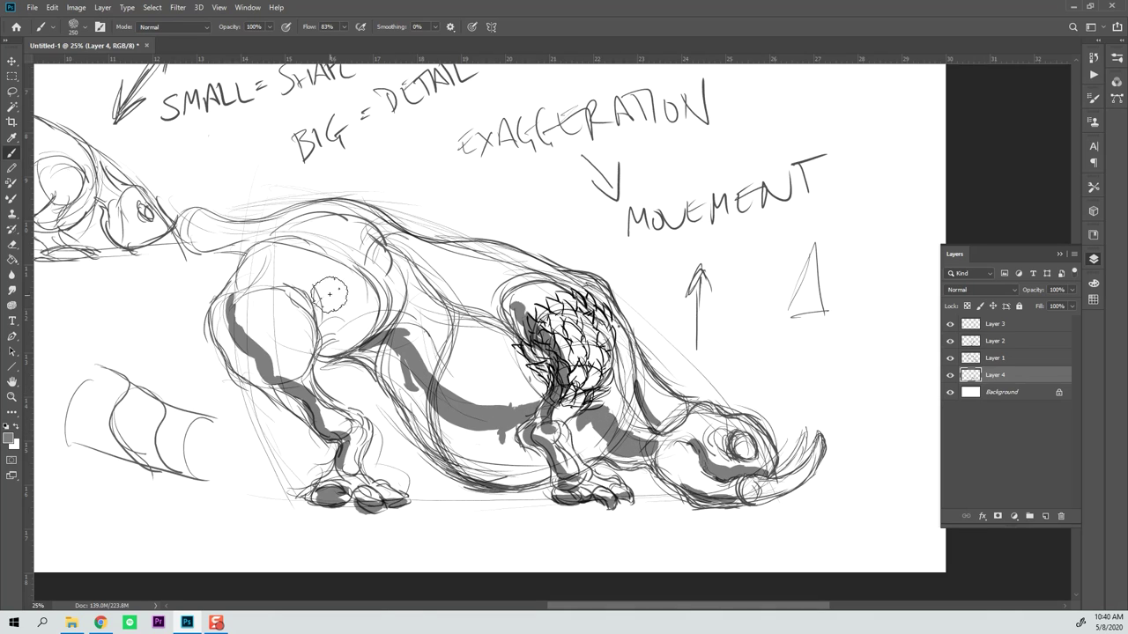
{"action": "mouse_move", "coordinate": [325, 337]}
{"action": "left_mouse_down"}
{"action": "mouse_move", "coordinate": [388, 311]}
{"action": "mouse_move", "coordinate": [365, 310]}
{"action": "left_mouse_up"}
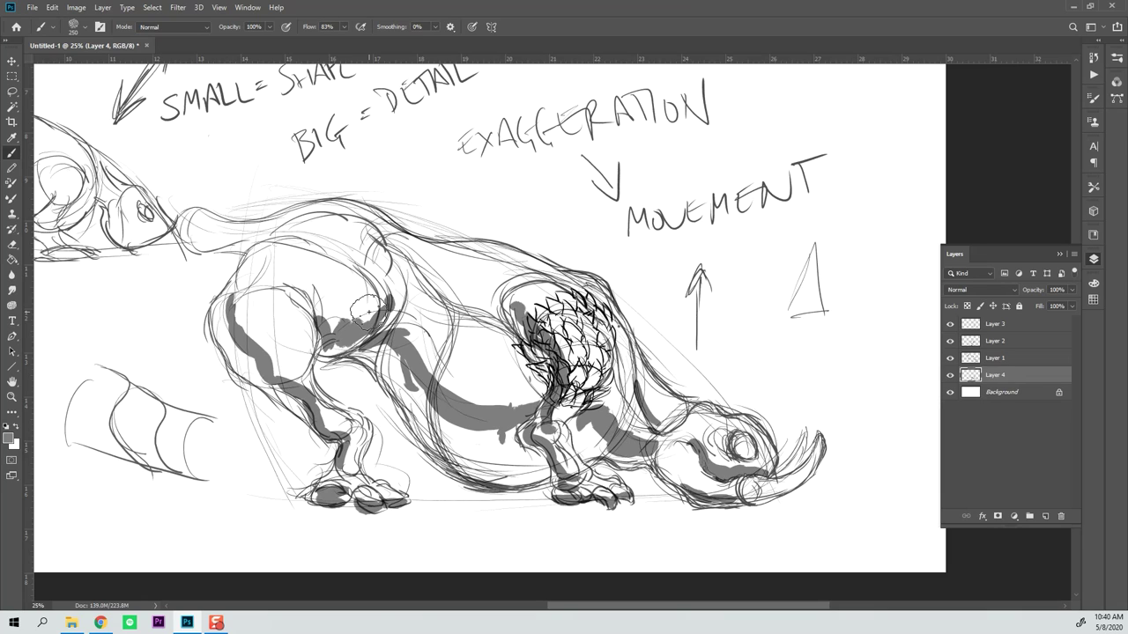
{"action": "mouse_move", "coordinate": [234, 310]}
{"action": "left_mouse_down"}
{"action": "mouse_move", "coordinate": [250, 278]}
{"action": "mouse_move", "coordinate": [254, 297]}
{"action": "left_mouse_up"}
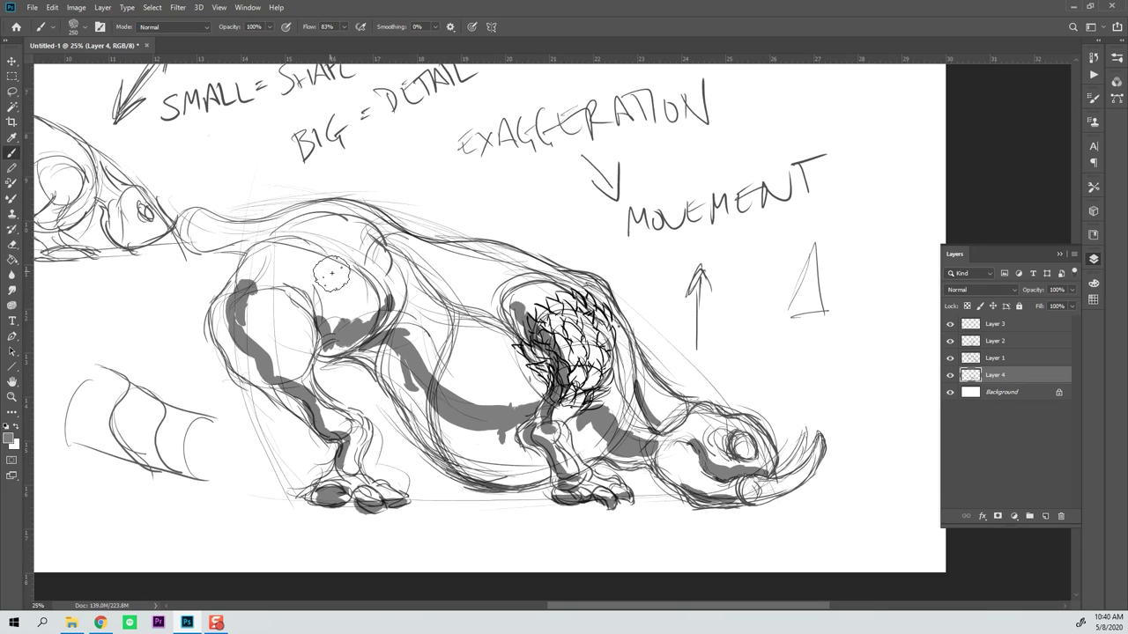
{"action": "left_click_drag", "start_coordinate": [329, 323], "coordinate": [332, 328]}
Step: Widen the grey belly shadow, deepen the shading behind the scales, and shade the cheek, horn and eye
{"action": "mouse_move", "coordinate": [433, 418]}
{"action": "left_mouse_down"}
{"action": "mouse_move", "coordinate": [495, 437]}
{"action": "mouse_move", "coordinate": [469, 429]}
{"action": "left_mouse_up"}
{"action": "mouse_move", "coordinate": [566, 365]}
{"action": "left_mouse_down"}
{"action": "mouse_move", "coordinate": [531, 304]}
{"action": "mouse_move", "coordinate": [509, 306]}
{"action": "mouse_move", "coordinate": [531, 327]}
{"action": "mouse_move", "coordinate": [523, 347]}
{"action": "mouse_move", "coordinate": [555, 375]}
{"action": "left_mouse_up"}
{"action": "mouse_move", "coordinate": [520, 440]}
{"action": "left_mouse_down"}
{"action": "mouse_move", "coordinate": [485, 439]}
{"action": "mouse_move", "coordinate": [515, 453]}
{"action": "mouse_move", "coordinate": [395, 341]}
{"action": "left_mouse_up"}
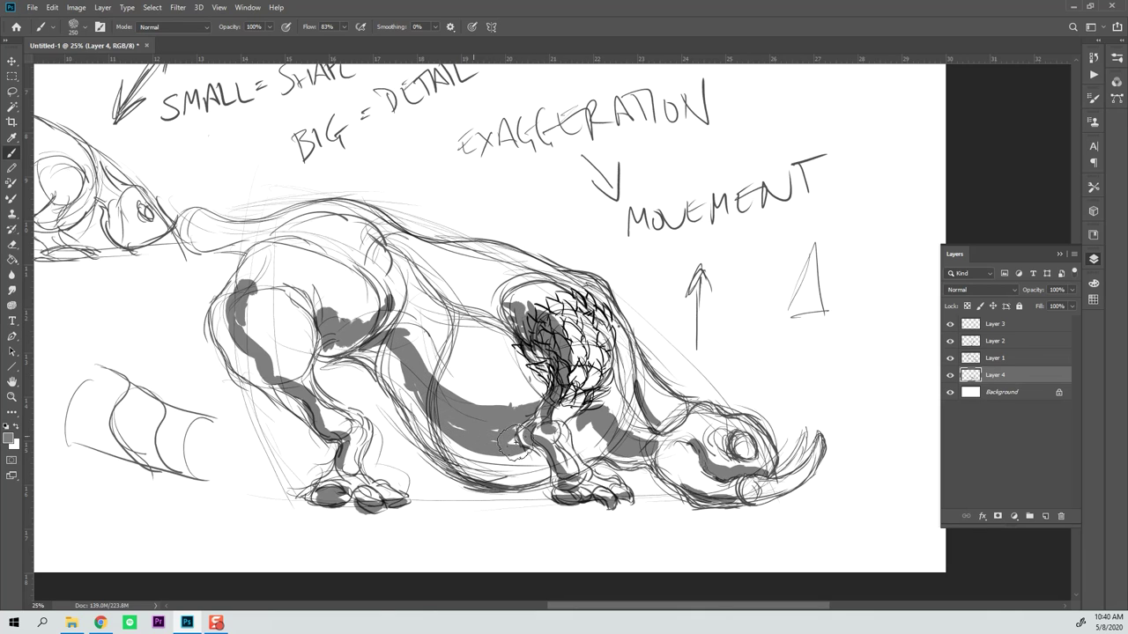
{"action": "mouse_move", "coordinate": [703, 453]}
{"action": "left_mouse_down"}
{"action": "mouse_move", "coordinate": [670, 467]}
{"action": "mouse_move", "coordinate": [687, 484]}
{"action": "mouse_move", "coordinate": [767, 489]}
{"action": "mouse_move", "coordinate": [804, 476]}
{"action": "mouse_move", "coordinate": [820, 452]}
{"action": "left_mouse_up"}
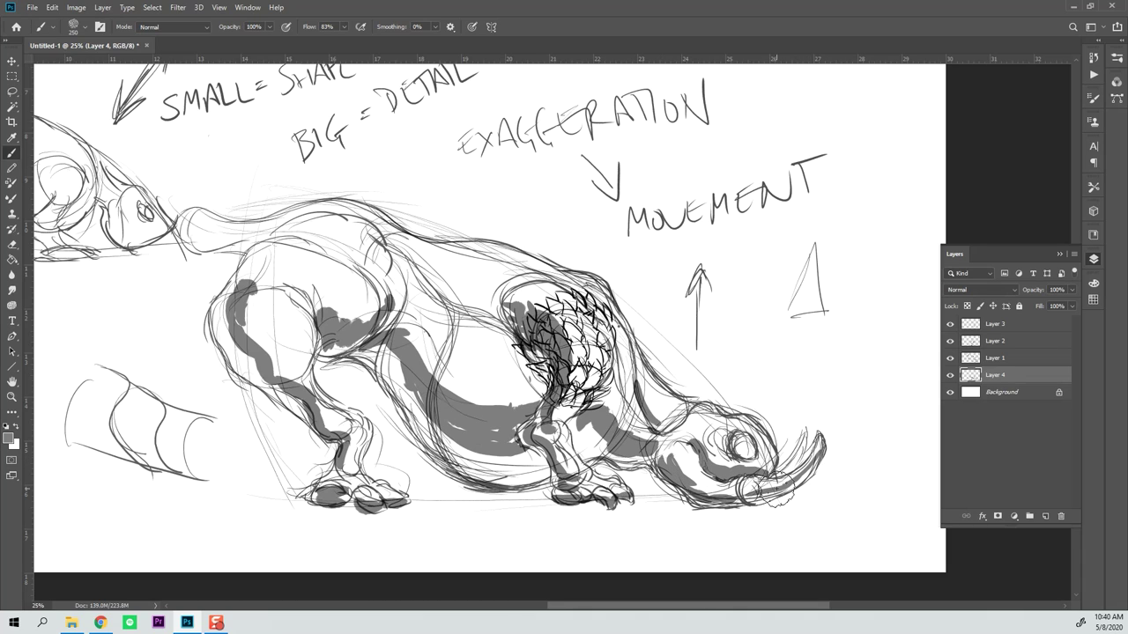
{"action": "mouse_move", "coordinate": [738, 444]}
{"action": "left_mouse_down"}
{"action": "mouse_move", "coordinate": [746, 455]}
{"action": "mouse_move", "coordinate": [749, 443]}
{"action": "left_mouse_up"}
{"action": "left_click_drag", "start_coordinate": [462, 420], "coordinate": [493, 436]}
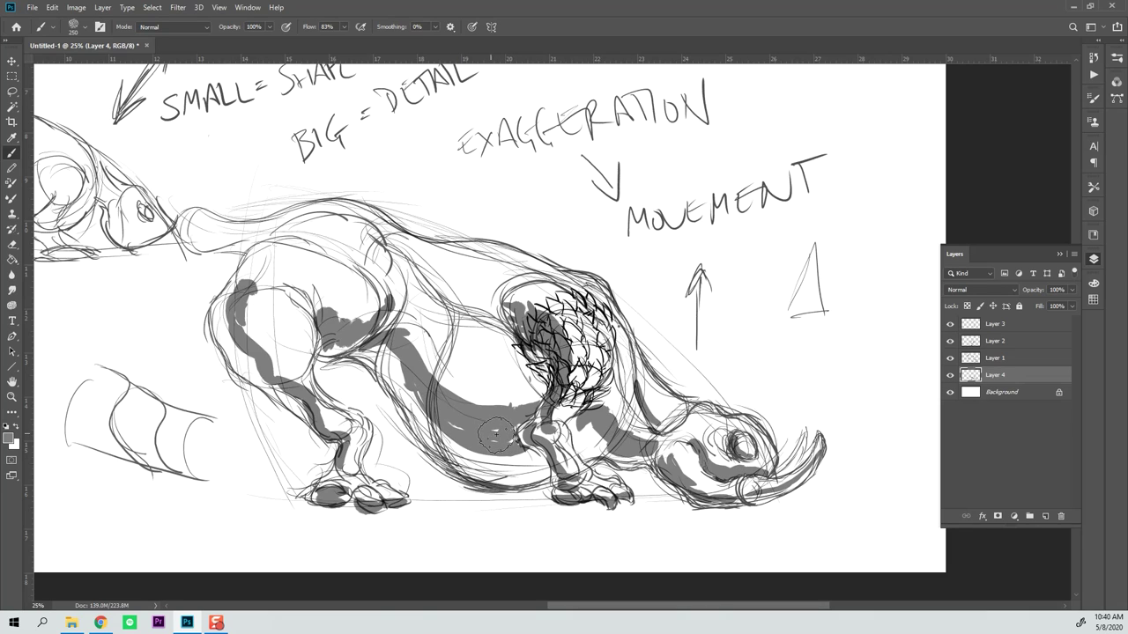
Step: Select Layer 3 and toggle its visibility on and off to check what it contributes to the drawing
{"action": "left_click", "coordinate": [997, 328]}
{"action": "left_click", "coordinate": [950, 325]}
{"action": "left_click", "coordinate": [950, 325]}
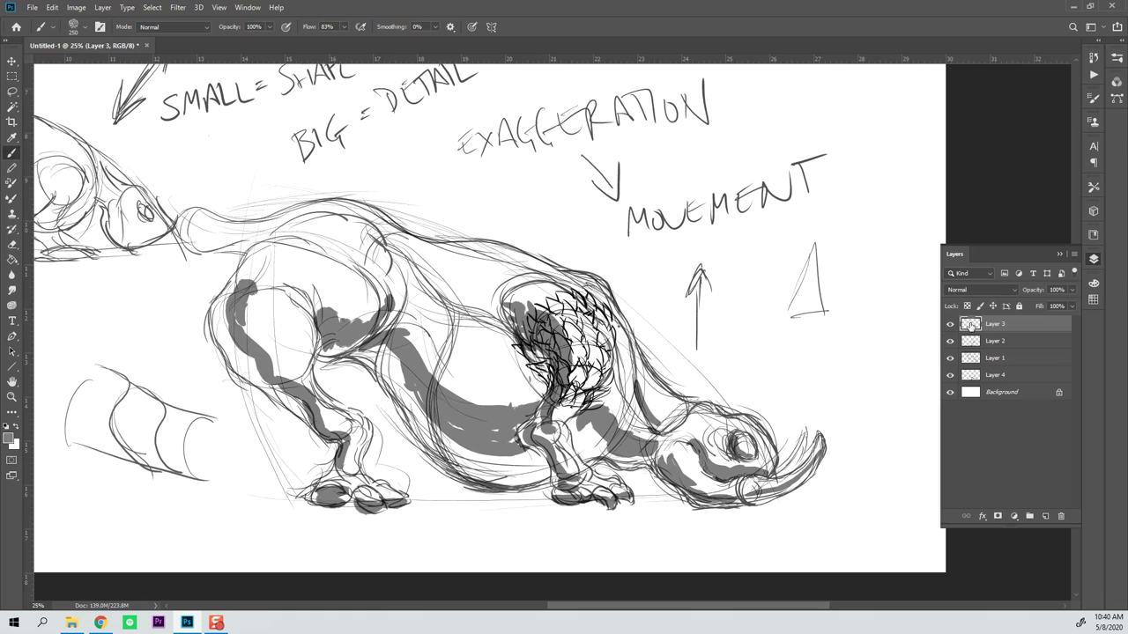
{"action": "left_click", "coordinate": [950, 325]}
{"action": "left_click", "coordinate": [949, 325]}
{"action": "left_click", "coordinate": [950, 325]}
{"action": "left_click", "coordinate": [949, 326]}
Step: Reduce the brush size to 25 and set the foreground color to black (#000000)
{"action": "key", "text": "bracketleft"}
{"action": "key", "text": "bracketleft"}
{"action": "key", "text": "bracketleft"}
{"action": "key", "text": "bracketleft"}
{"action": "key", "text": "bracketleft"}
{"action": "key", "text": "bracketleft"}
{"action": "key", "text": "bracketleft"}
{"action": "key", "text": "bracketleft"}
{"action": "left_click", "coordinate": [11, 438]}
{"action": "left_click", "coordinate": [609, 456]}
{"action": "left_click", "coordinate": [608, 452]}
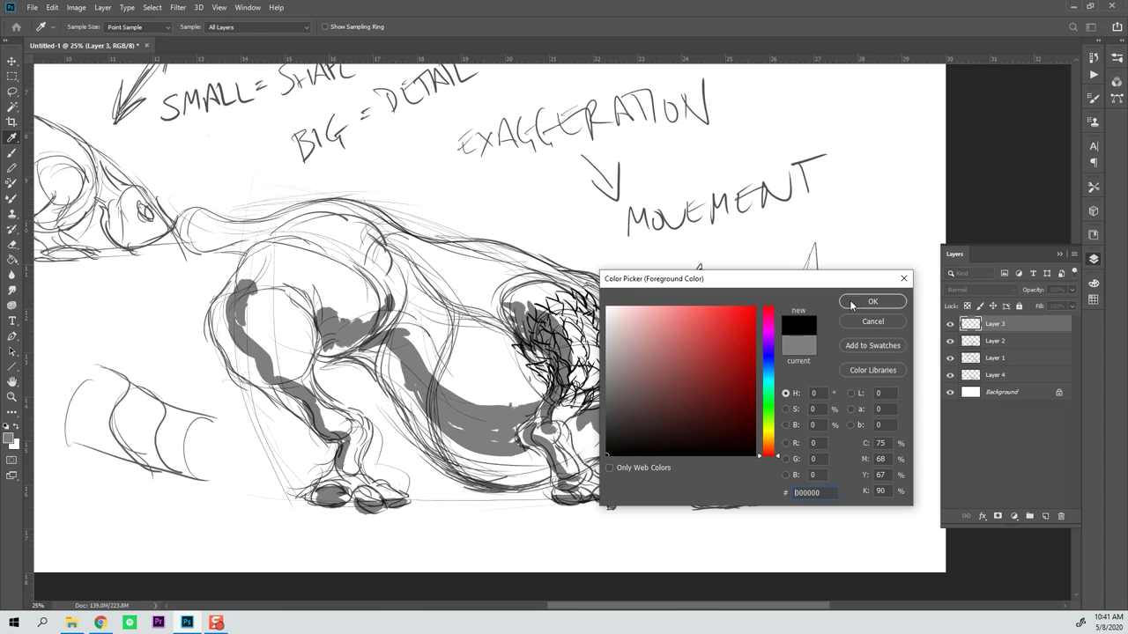
{"action": "left_click", "coordinate": [855, 305]}
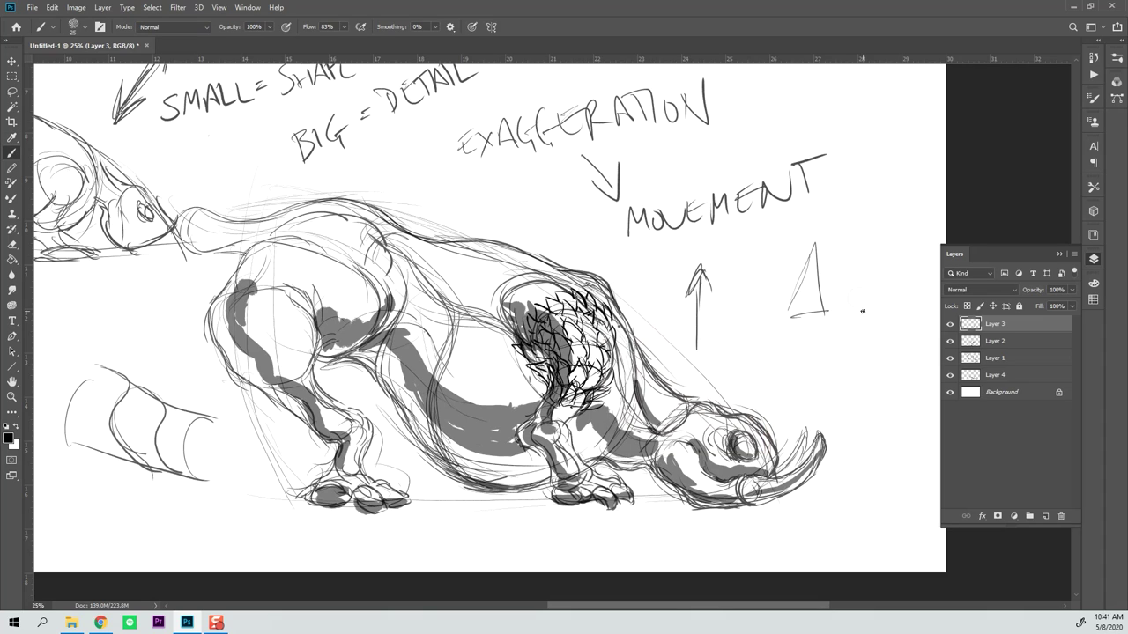
Step: On a new layer above Layer 4, paint black shadows between the scales and under the front foot with a size 60 brush
{"action": "left_click", "coordinate": [1003, 378]}
{"action": "left_click", "coordinate": [1047, 516]}
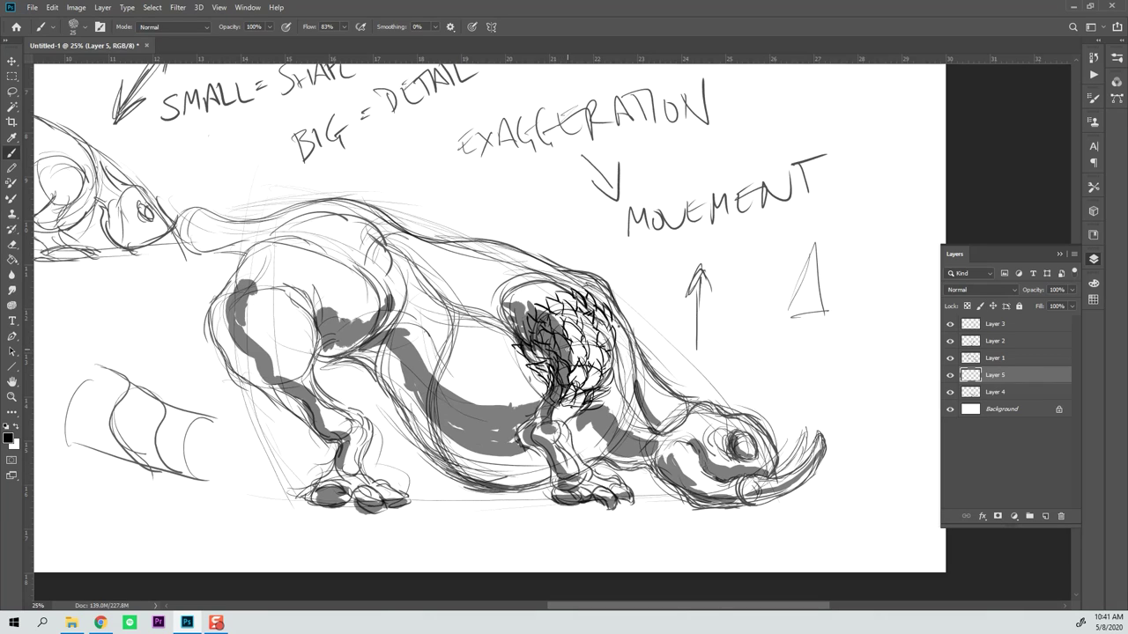
{"action": "key", "text": "bracketright"}
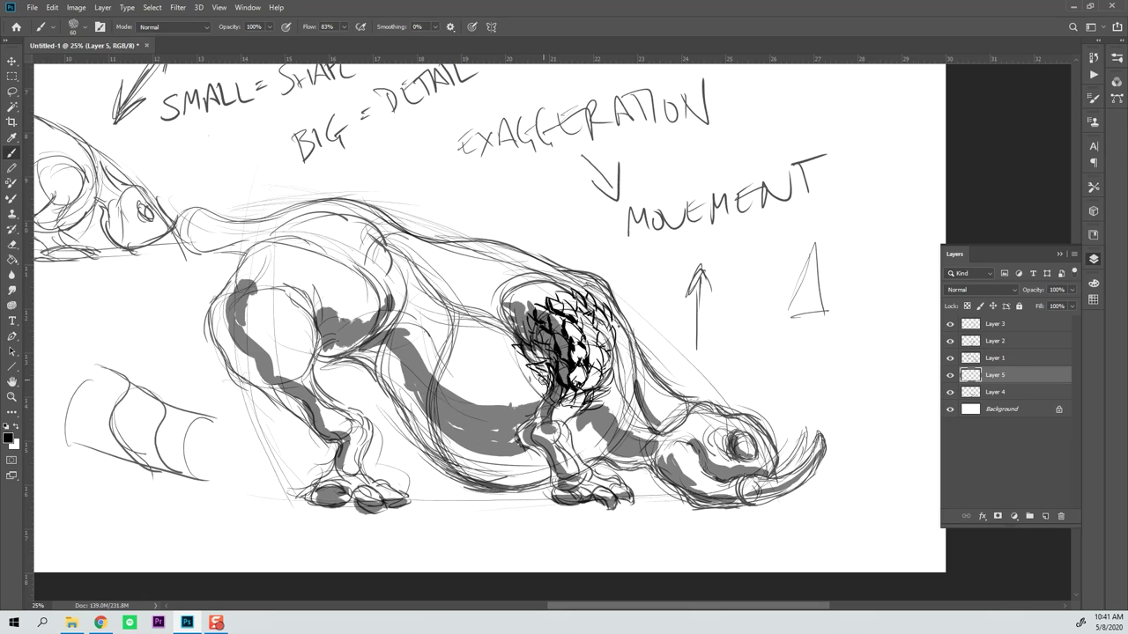
{"action": "mouse_move", "coordinate": [575, 500]}
{"action": "left_mouse_down"}
{"action": "mouse_move", "coordinate": [610, 505]}
{"action": "mouse_move", "coordinate": [560, 502]}
{"action": "left_mouse_up"}
{"action": "mouse_move", "coordinate": [586, 387]}
{"action": "left_mouse_down"}
{"action": "mouse_move", "coordinate": [599, 382]}
{"action": "mouse_move", "coordinate": [564, 411]}
{"action": "mouse_move", "coordinate": [565, 386]}
{"action": "mouse_move", "coordinate": [553, 417]}
{"action": "mouse_move", "coordinate": [546, 340]}
{"action": "left_mouse_up"}
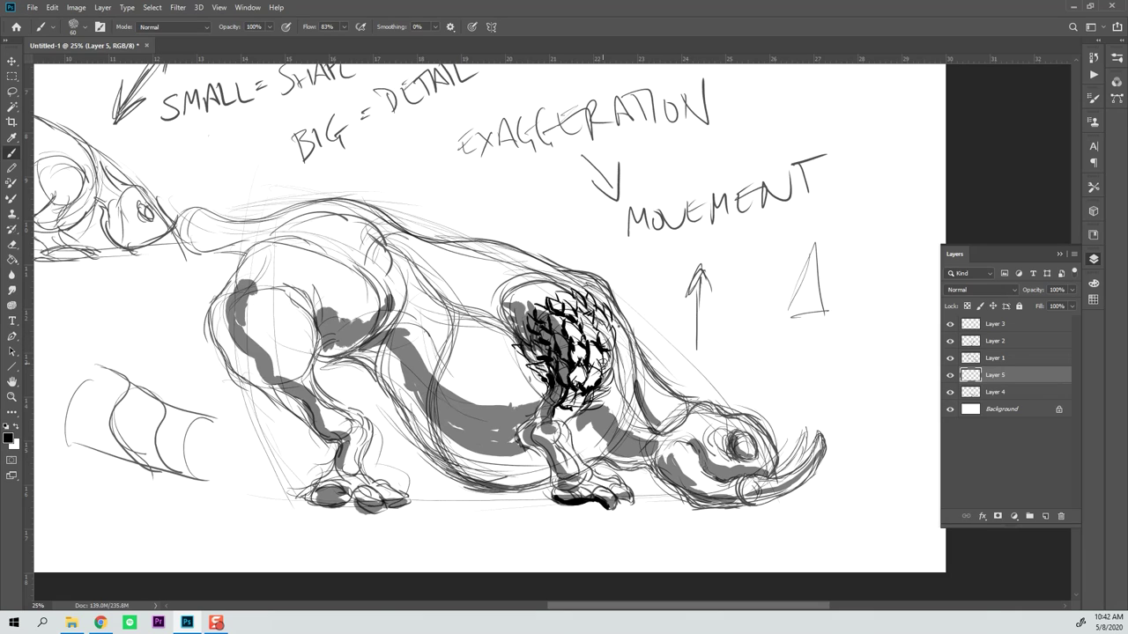
{"action": "left_click_drag", "start_coordinate": [602, 368], "coordinate": [614, 359]}
Step: Try Layer 4 above Layer 5, restore their order, and set Layer 5's blend mode to Multiply
{"action": "left_click_drag", "start_coordinate": [975, 392], "coordinate": [994, 379]}
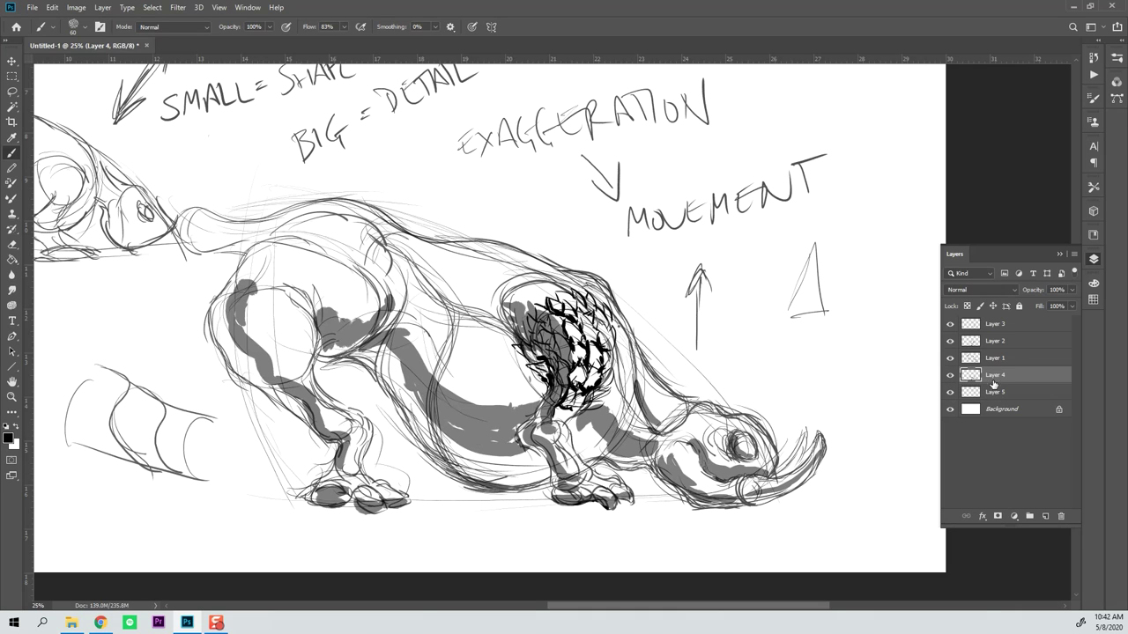
{"action": "left_click_drag", "start_coordinate": [992, 393], "coordinate": [1002, 376]}
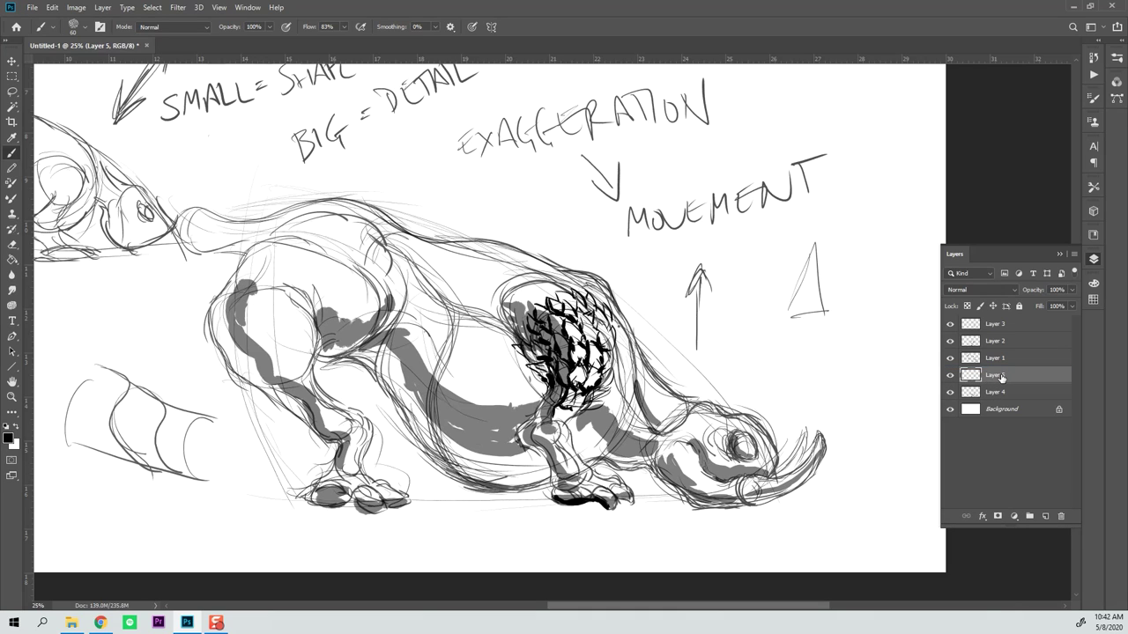
{"action": "left_click", "coordinate": [1017, 288]}
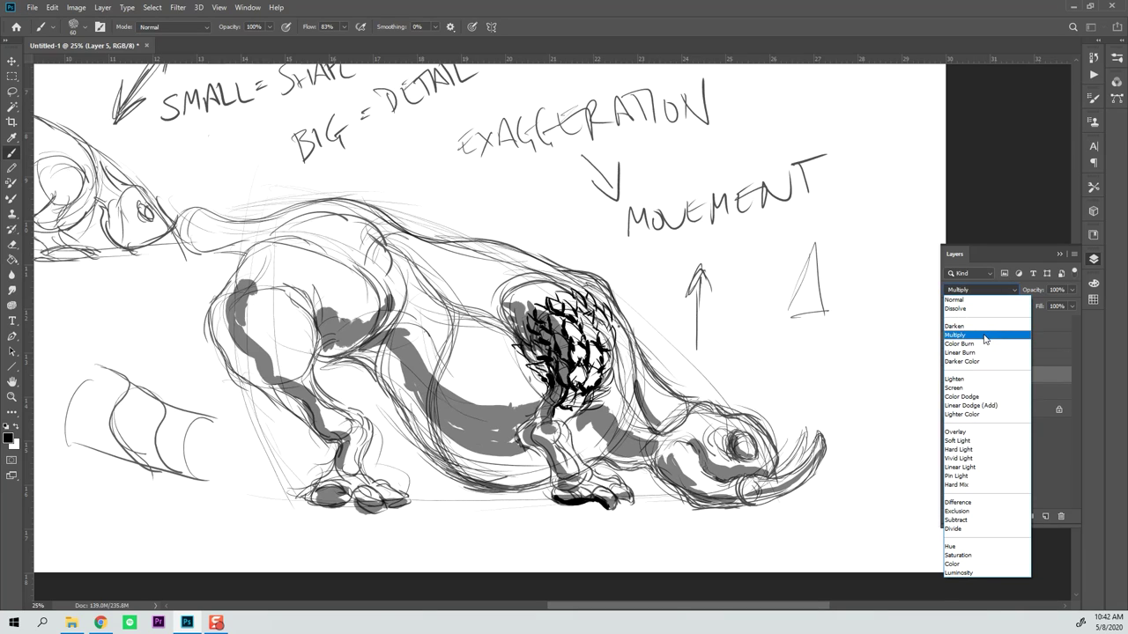
{"action": "left_click", "coordinate": [988, 338]}
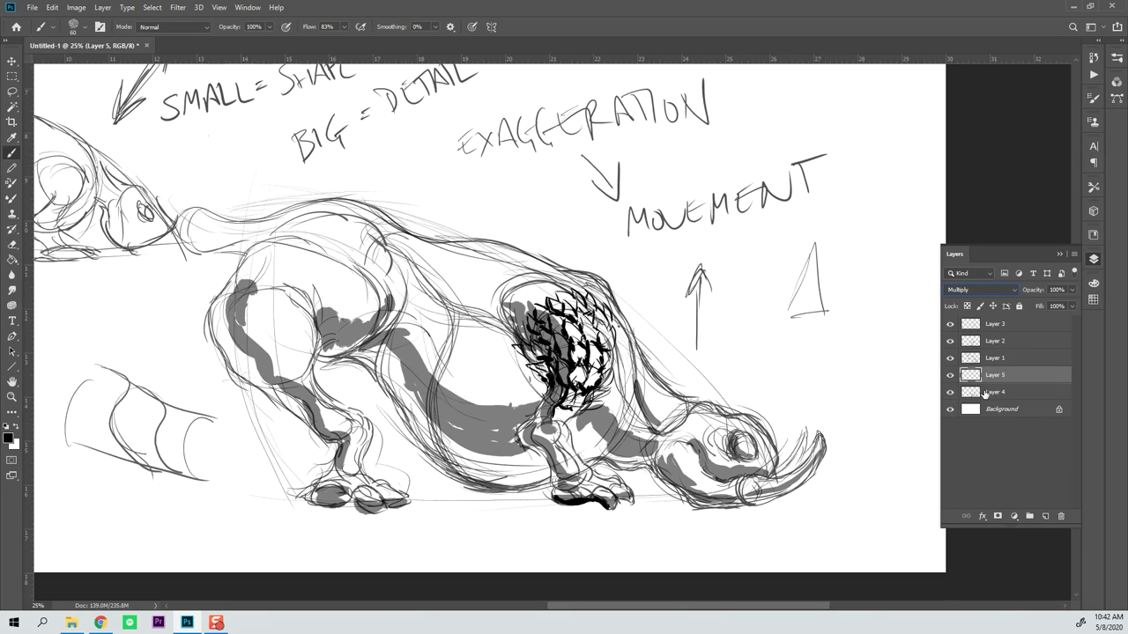
Step: Move Layer 4 above Layer 5 and set Layer 4's blend mode to Multiply
{"action": "mouse_move", "coordinate": [985, 393]}
{"action": "left_mouse_down"}
{"action": "mouse_move", "coordinate": [986, 374]}
{"action": "mouse_move", "coordinate": [1000, 376]}
{"action": "left_mouse_up"}
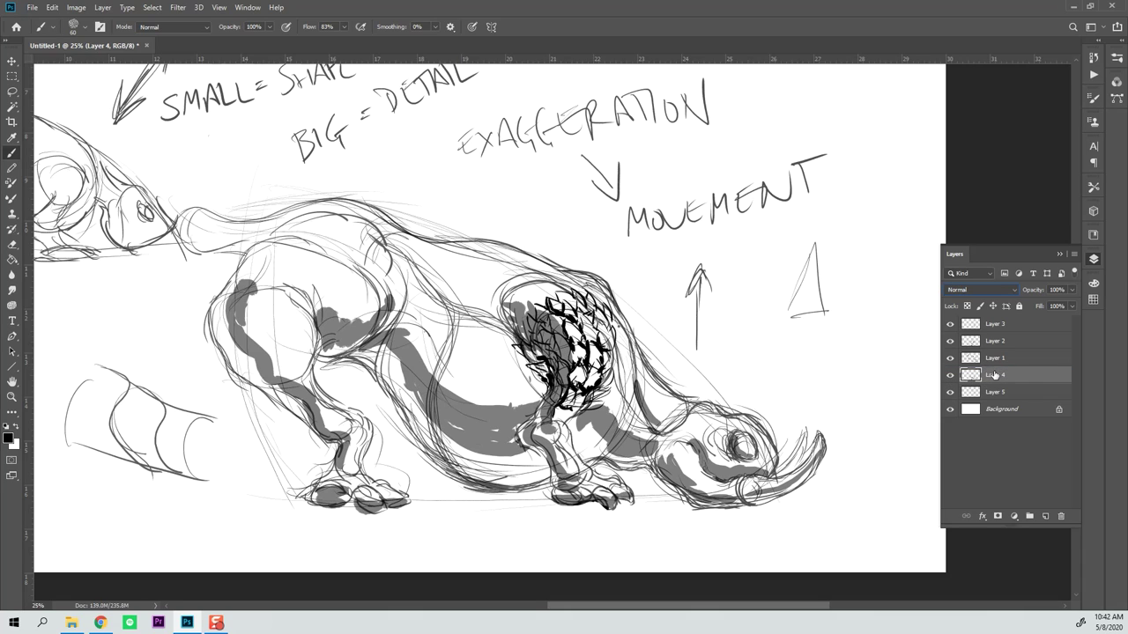
{"action": "left_click", "coordinate": [1013, 288]}
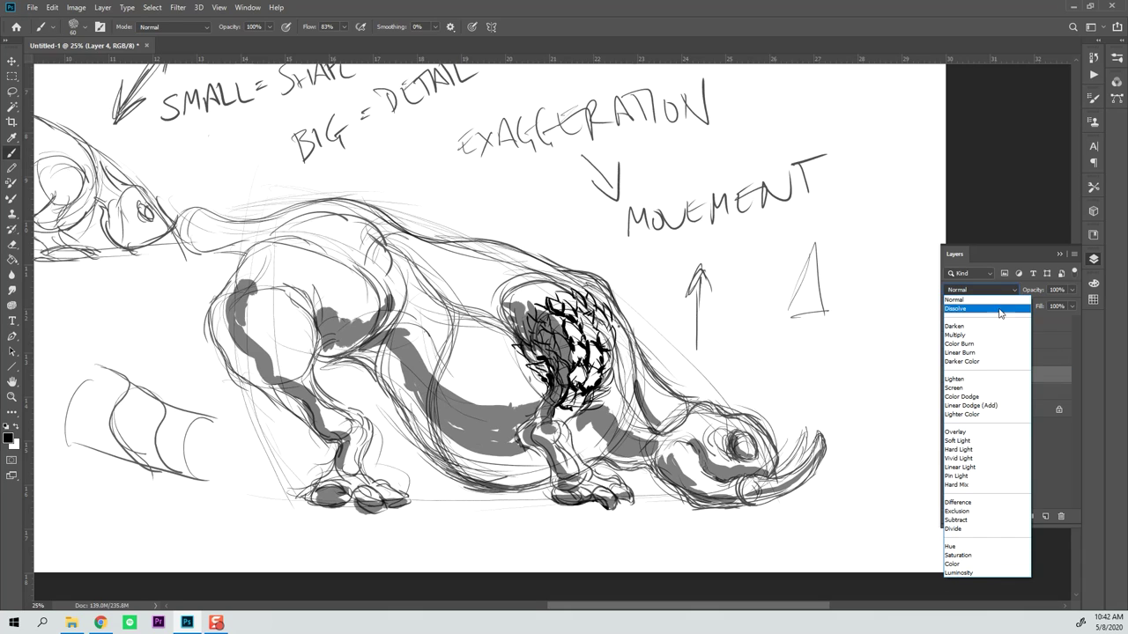
{"action": "left_click", "coordinate": [986, 336]}
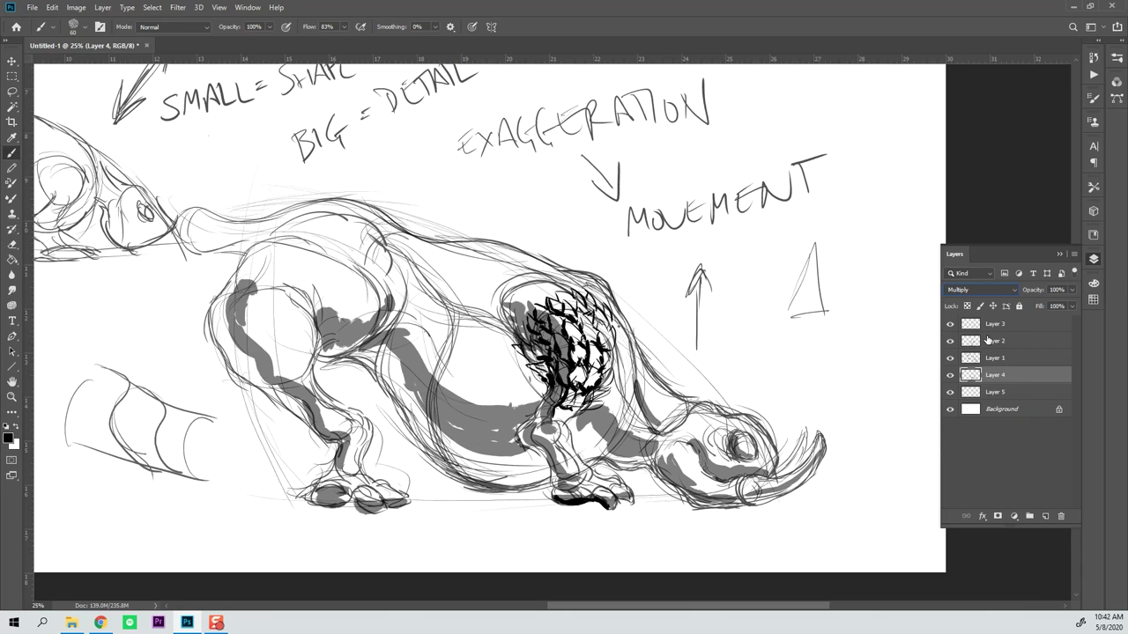
Step: Toggle Layer 5's visibility to compare its black shadows, and move Layer 5 back above Layer 4
{"action": "left_click", "coordinate": [985, 393]}
{"action": "left_click", "coordinate": [951, 394]}
{"action": "left_click", "coordinate": [951, 394]}
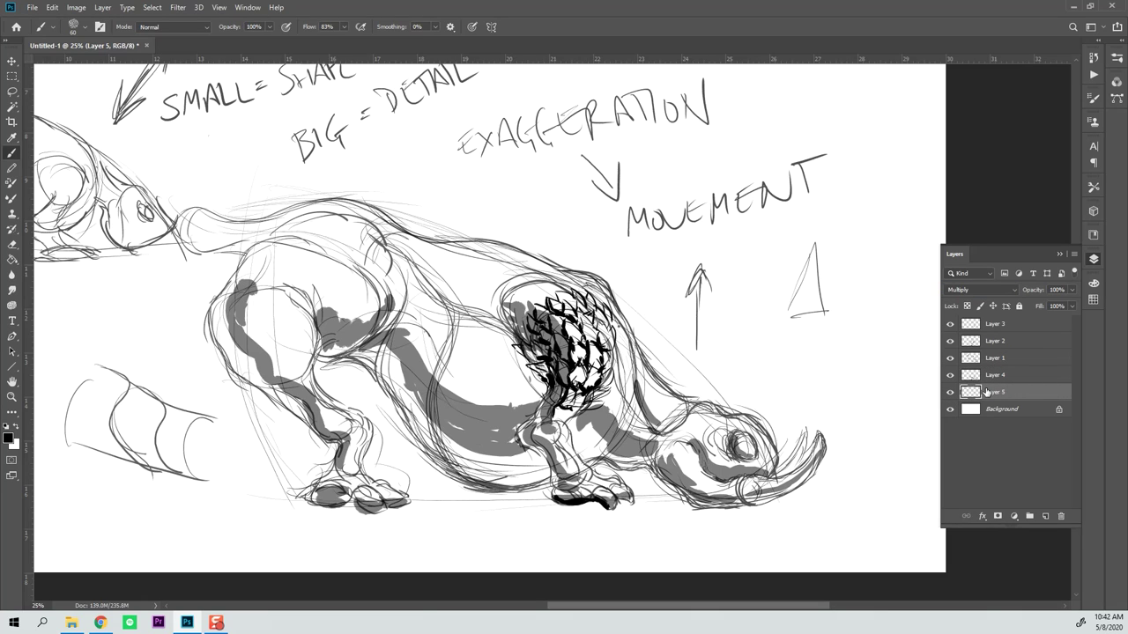
{"action": "left_click_drag", "start_coordinate": [988, 392], "coordinate": [988, 379]}
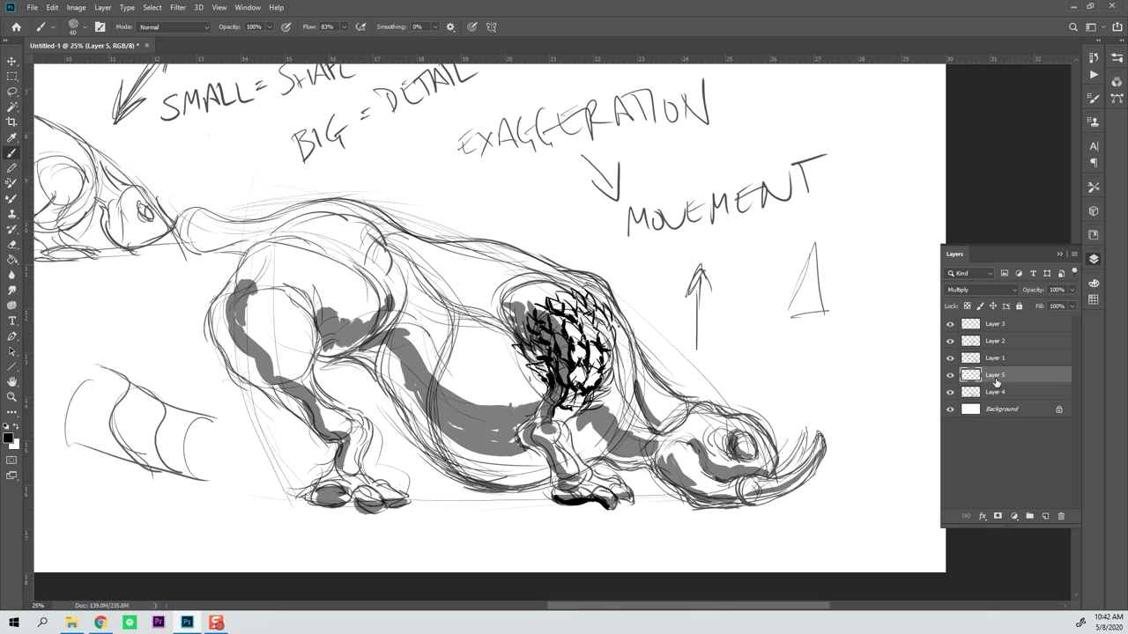